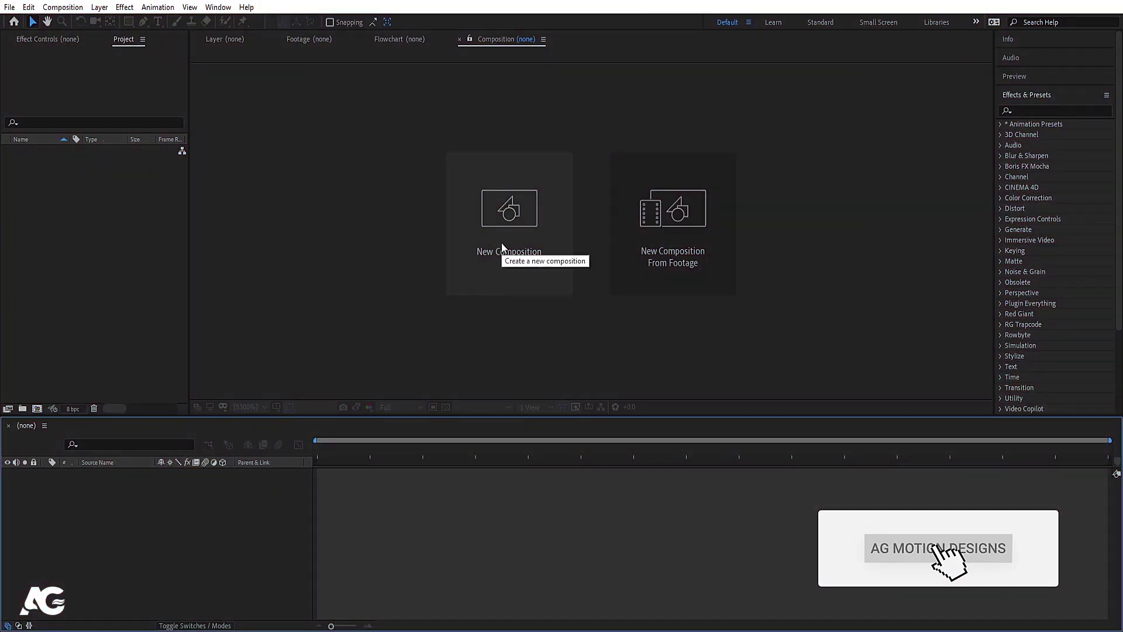
- Start a new composition named Main Animation at 1920 x 1080 px and 30 fps with a duration of 0:00:30:00
click(502, 246)
text(Main)
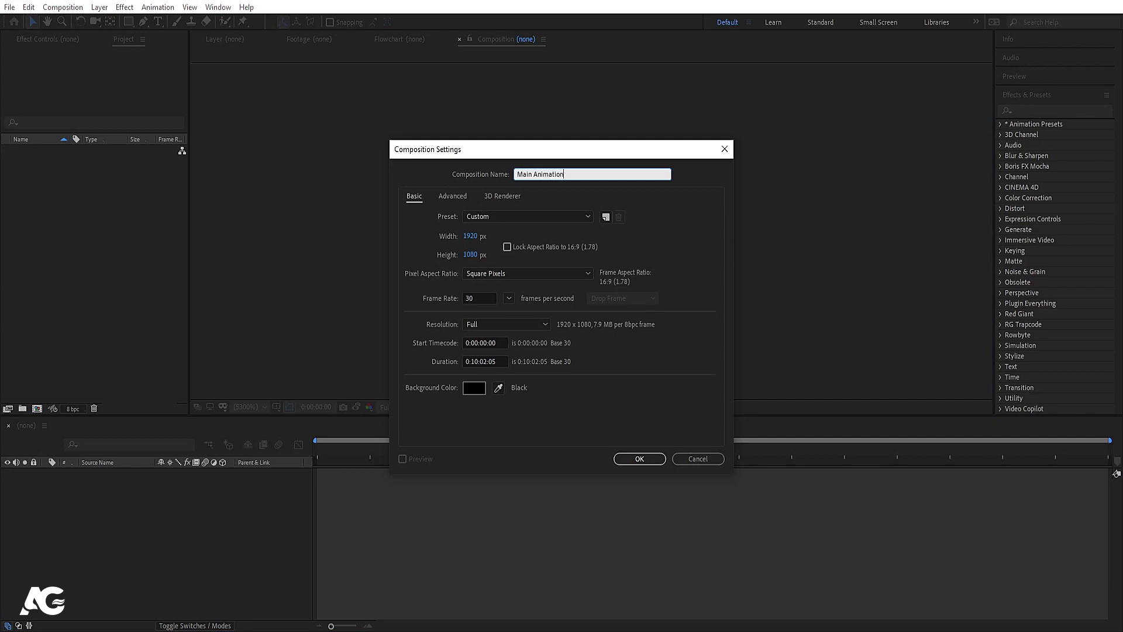
text( Animation)
click(470, 236)
click(470, 254)
click(479, 299)
click(473, 361)
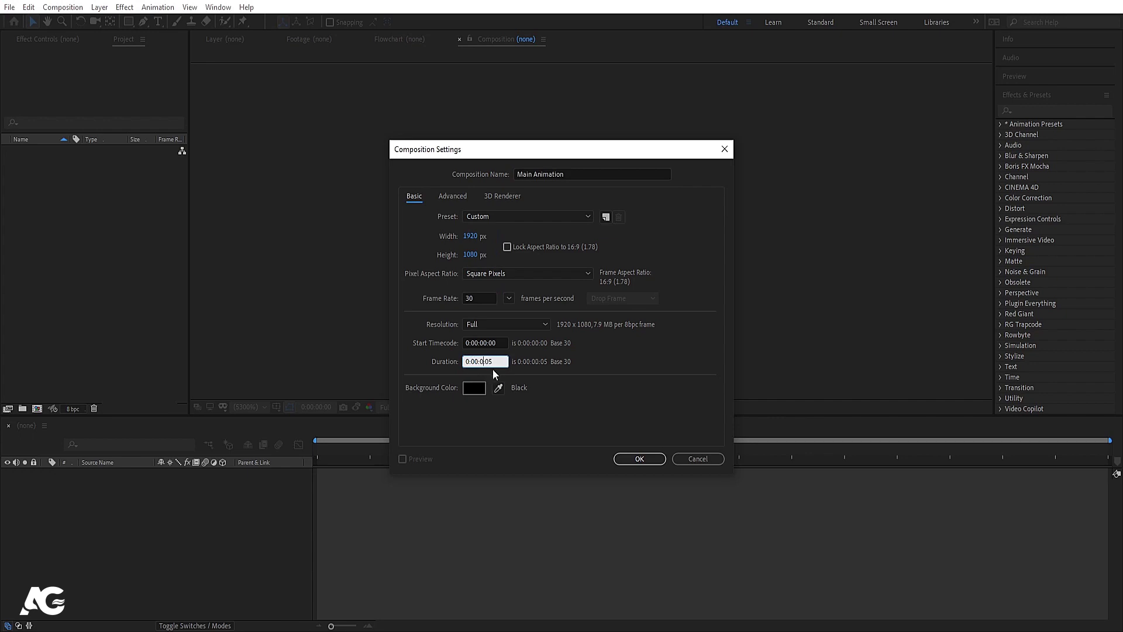
text(1)
key(BackSpace)
text(3)
- Set the background color to white (FFFFFF) and create the composition
click(474, 388)
text(FFFFFF)
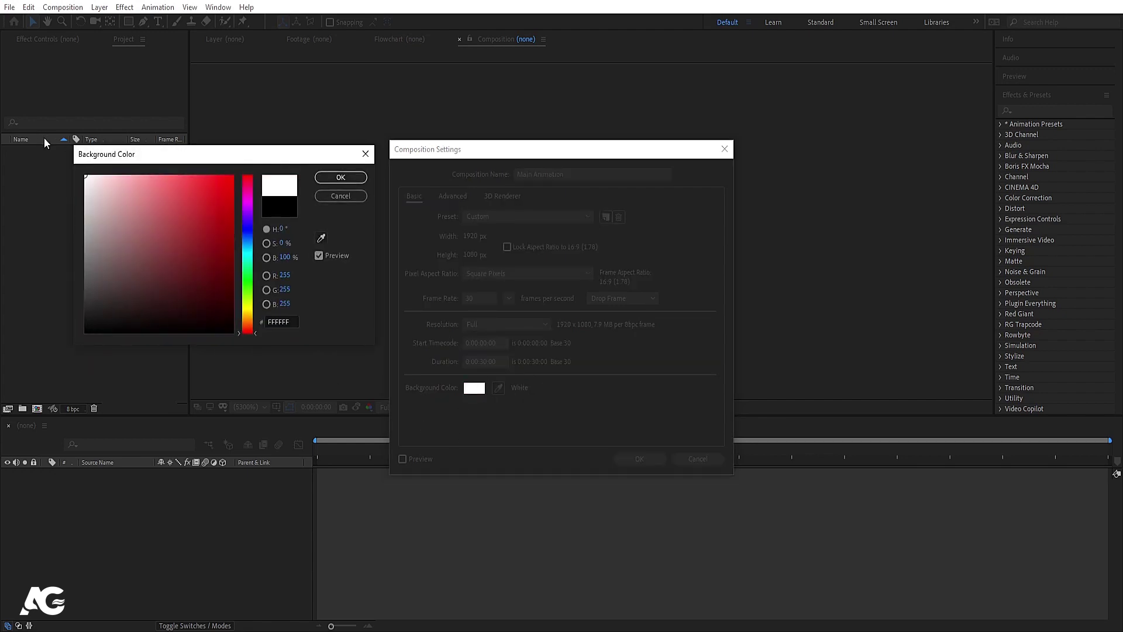
click(326, 178)
click(640, 460)
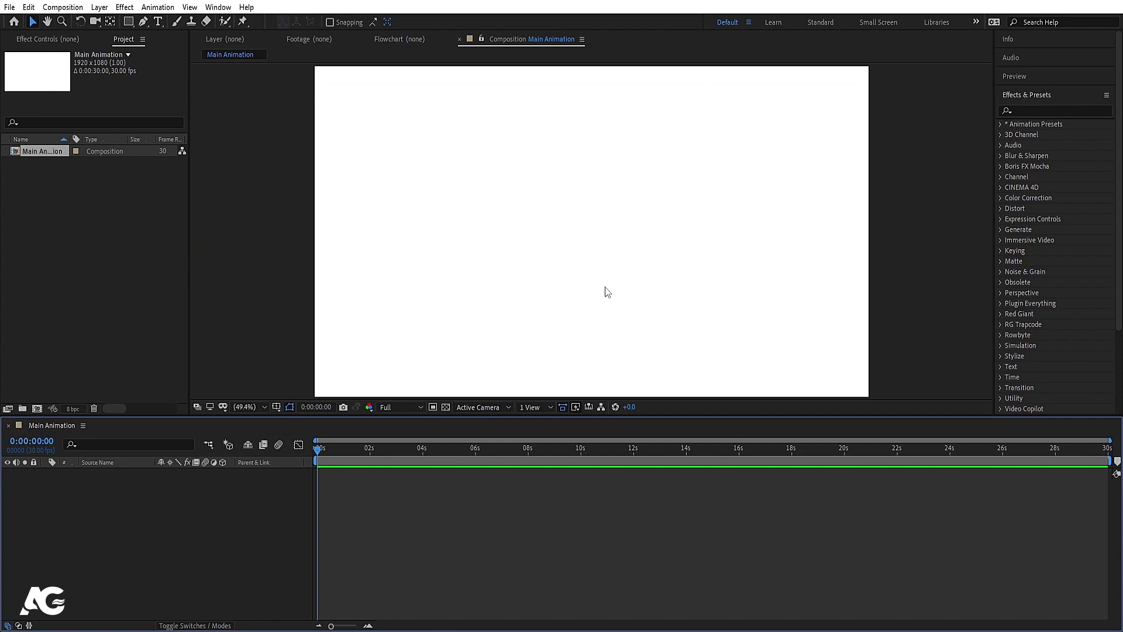
- Show the title/action safe guides in the composition view
click(278, 407)
click(315, 420)
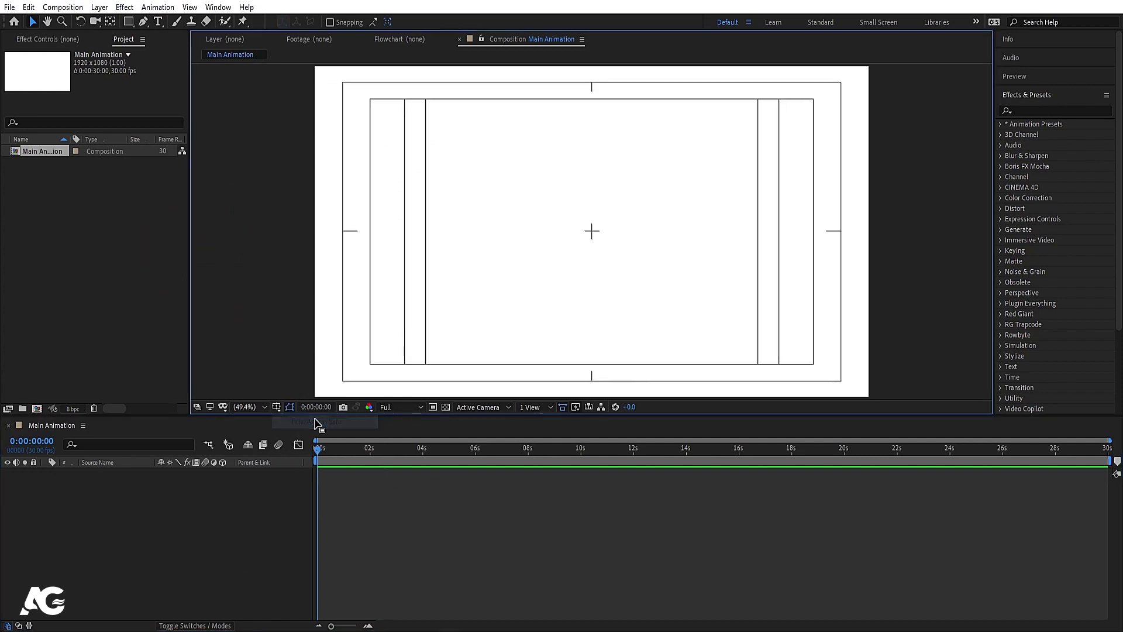
- Draw a thin horizontal rectangle below the frame's center with a black fill and no stroke
click(132, 23)
click(334, 23)
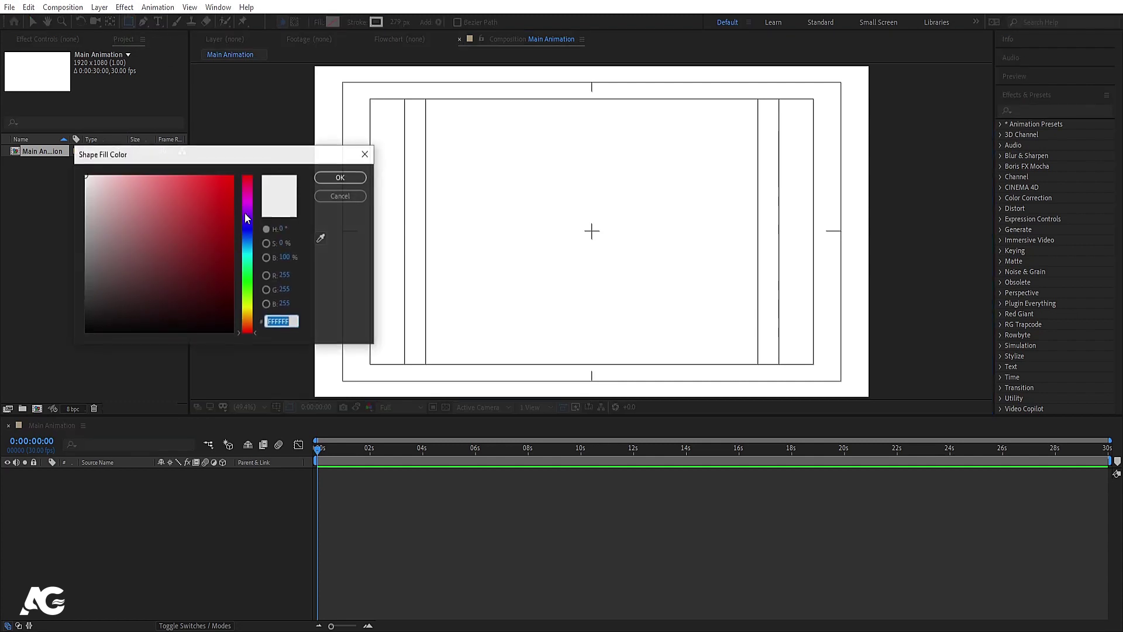
click(341, 177)
click(357, 23)
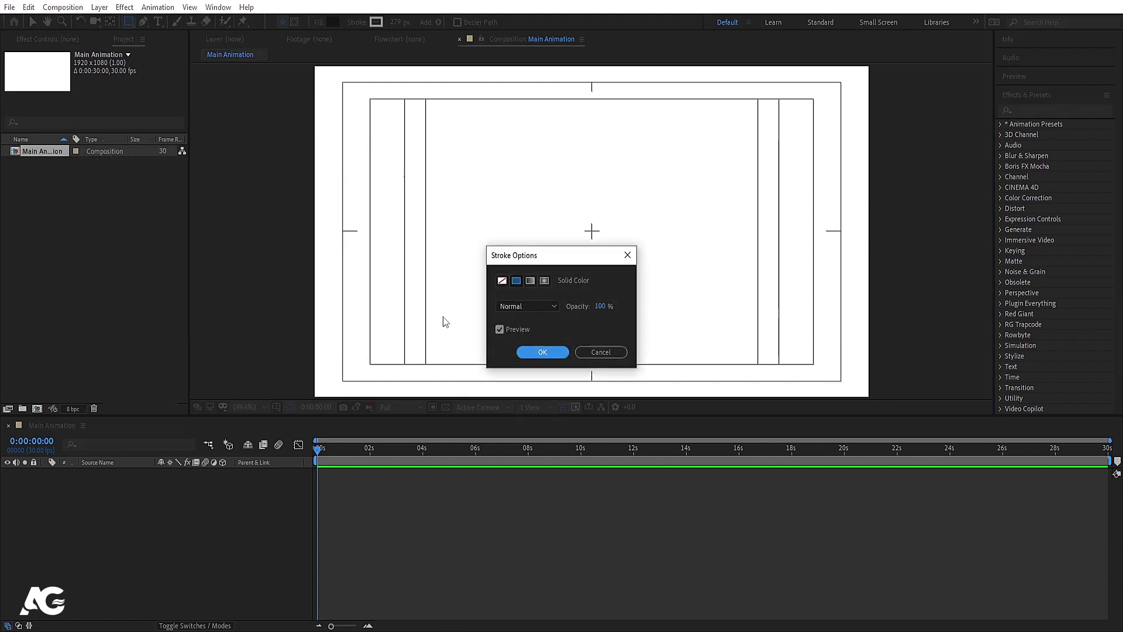
click(501, 281)
click(534, 352)
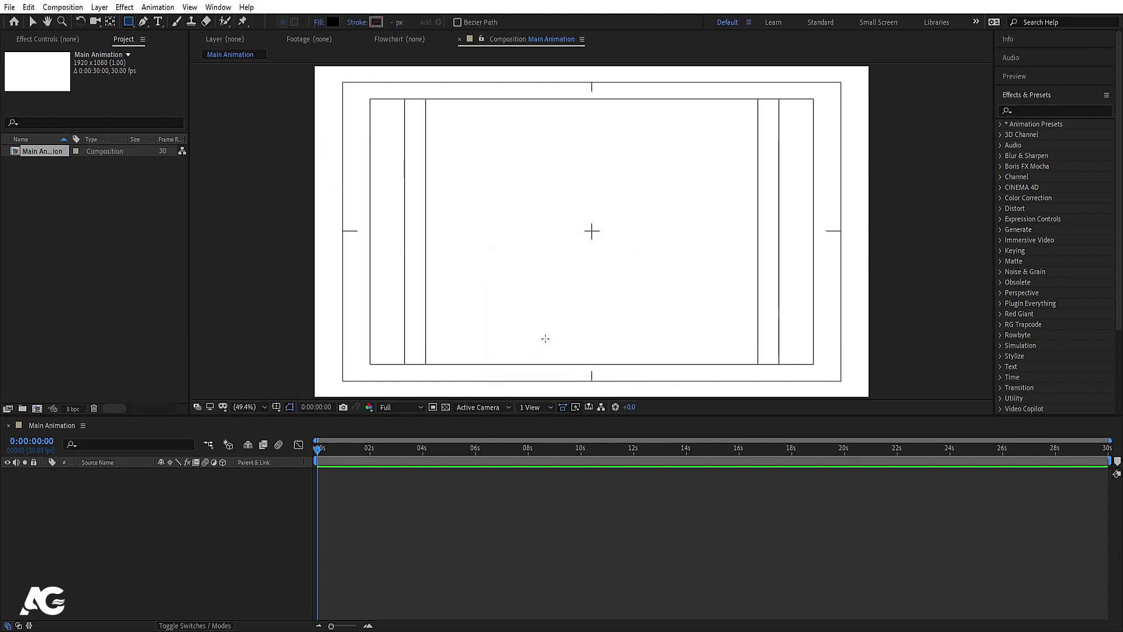
drag(474, 274, 713, 282)
- Center the anchor point on the rectangle layer and move the bar slightly up toward the frame's center
click(125, 518)
click(116, 474)
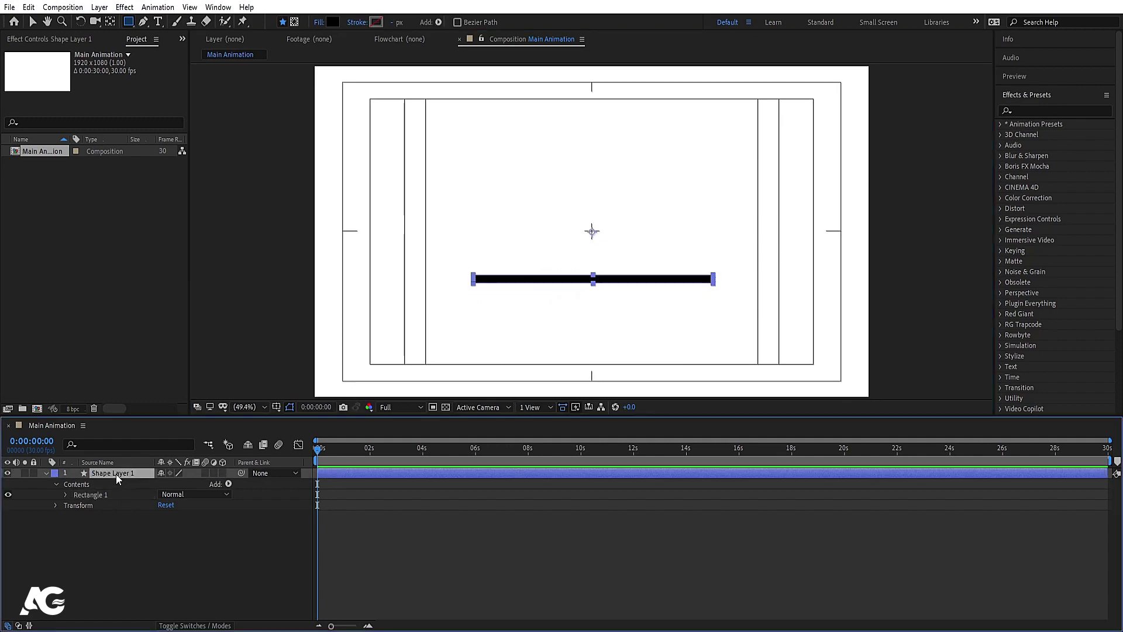
key(ctrl+alt+Home)
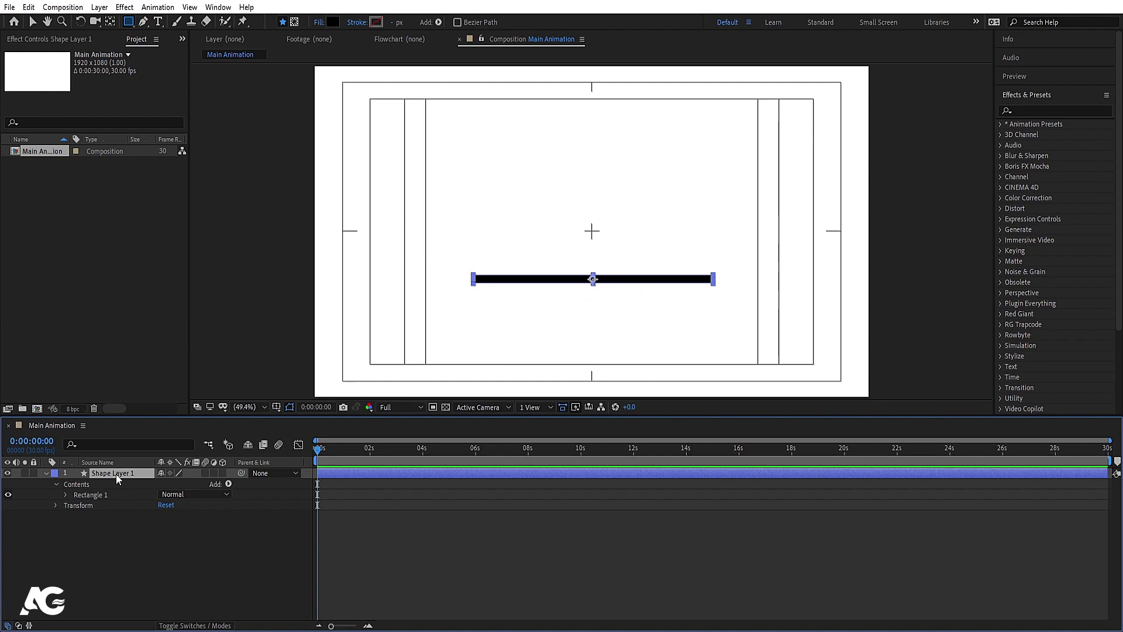
key(p)
drag(184, 485, 158, 486)
click(133, 504)
- Rename the rectangle's shape layer as plank
click(101, 475)
key(Return)
text(plack)
key(Return)
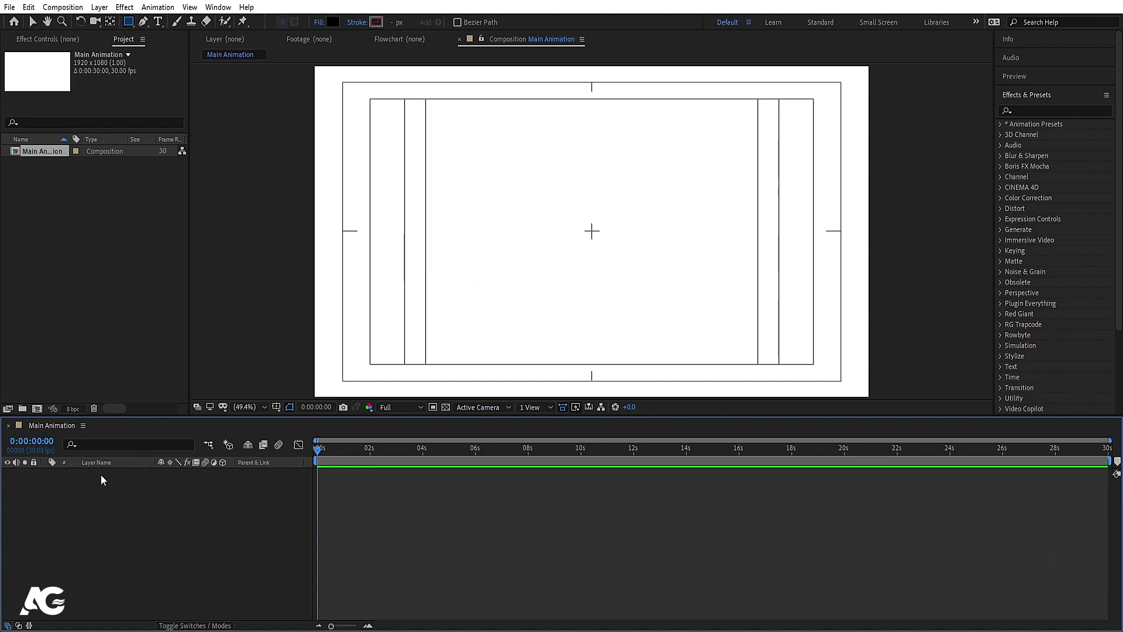
click(101, 475)
key(Return)
click(106, 472)
click(129, 501)
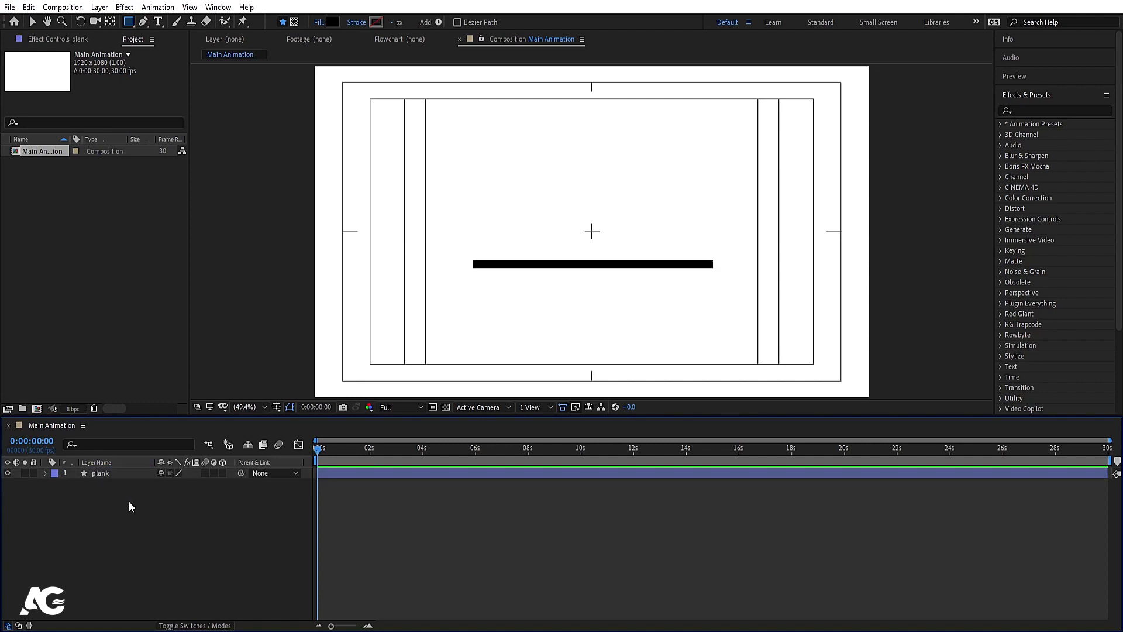
- Set the plank layer's rotation to -30°
click(108, 476)
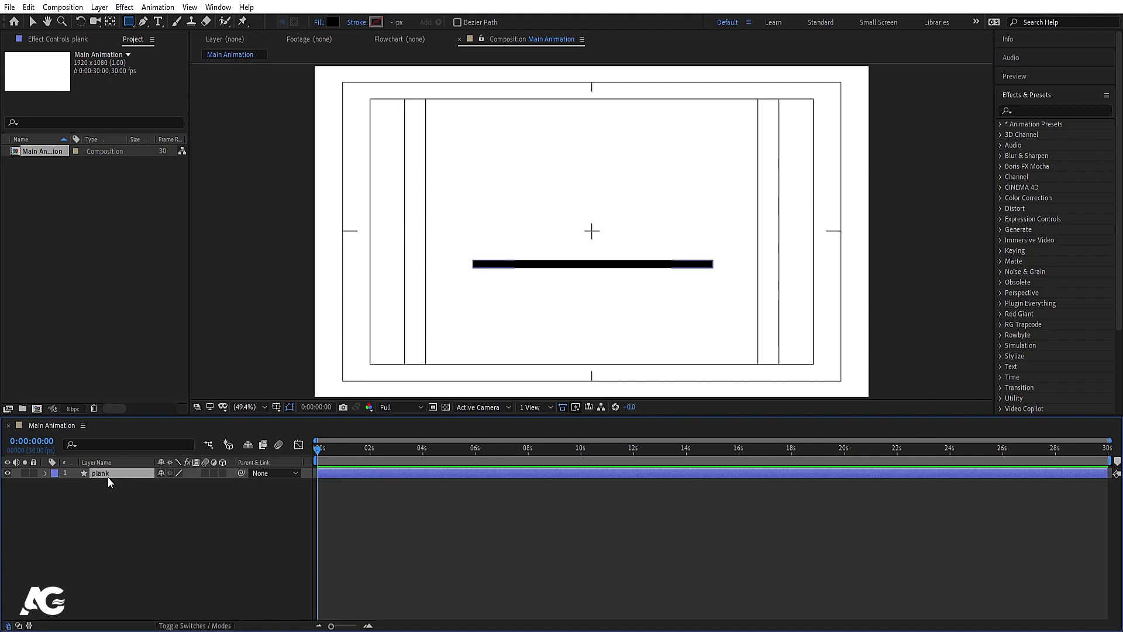
key(r)
drag(173, 487, 173, 518)
click(171, 485)
text(-30)
key(Return)
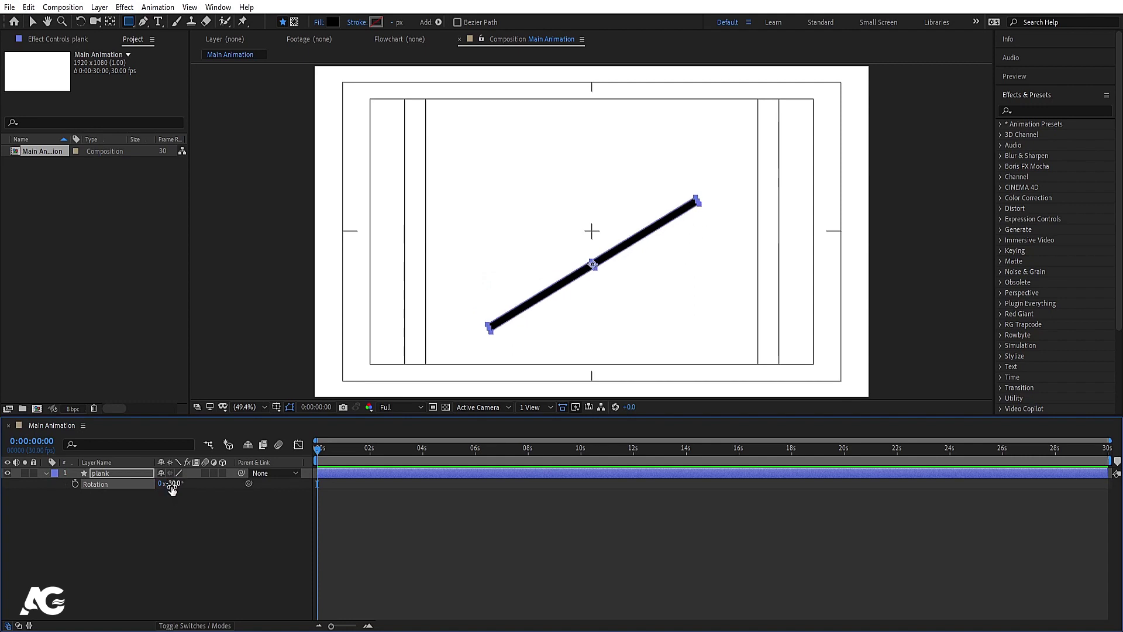
click(175, 516)
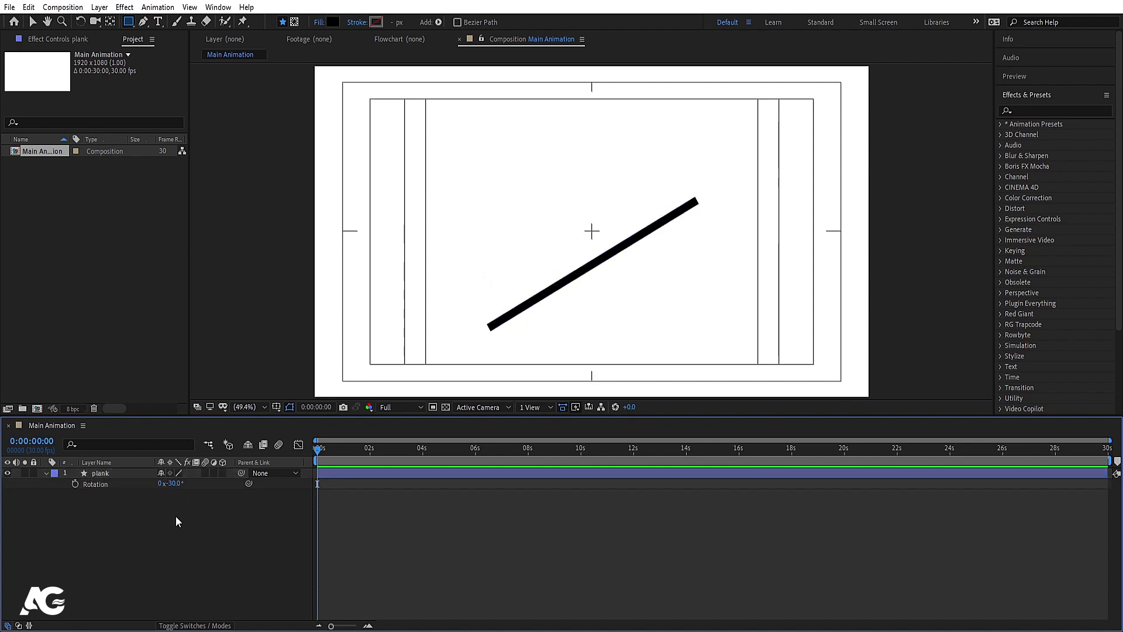
- Keyframe the plank's rotation at 0 seconds, set it to 30° at 1 second, and preview the swing
click(110, 475)
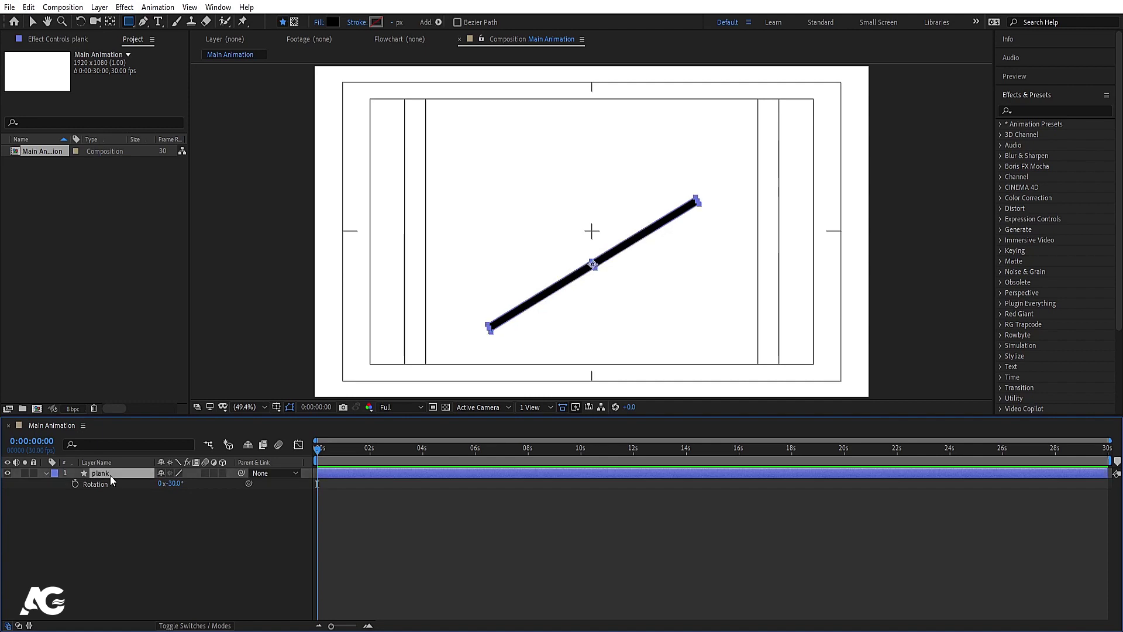
click(75, 483)
key(equal)
key(equal)
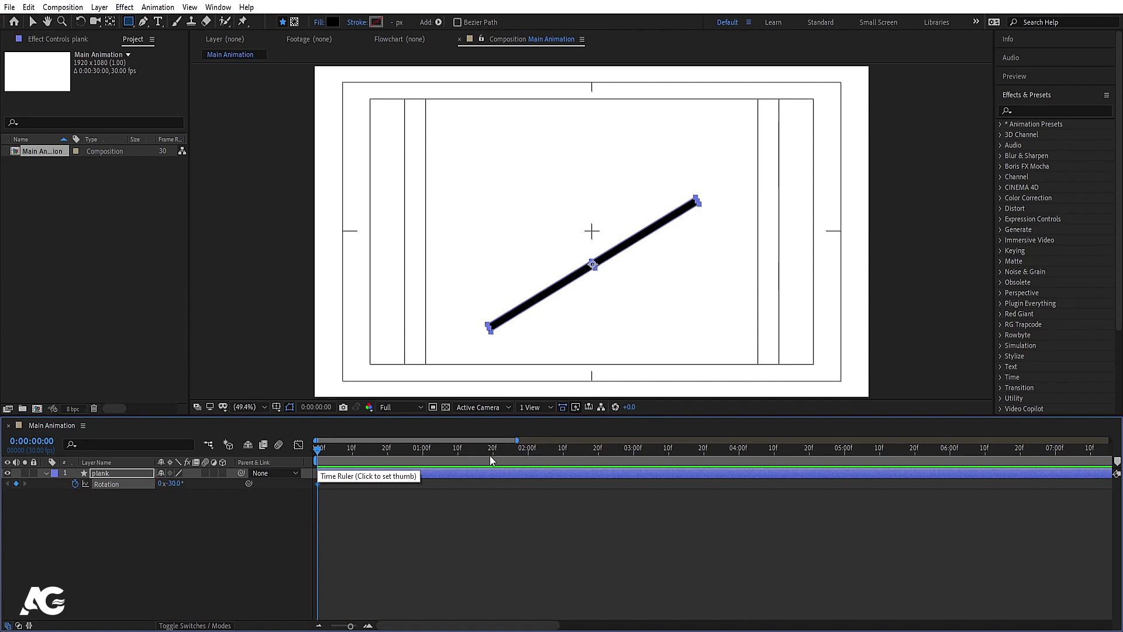
click(423, 448)
click(171, 484)
text(30)
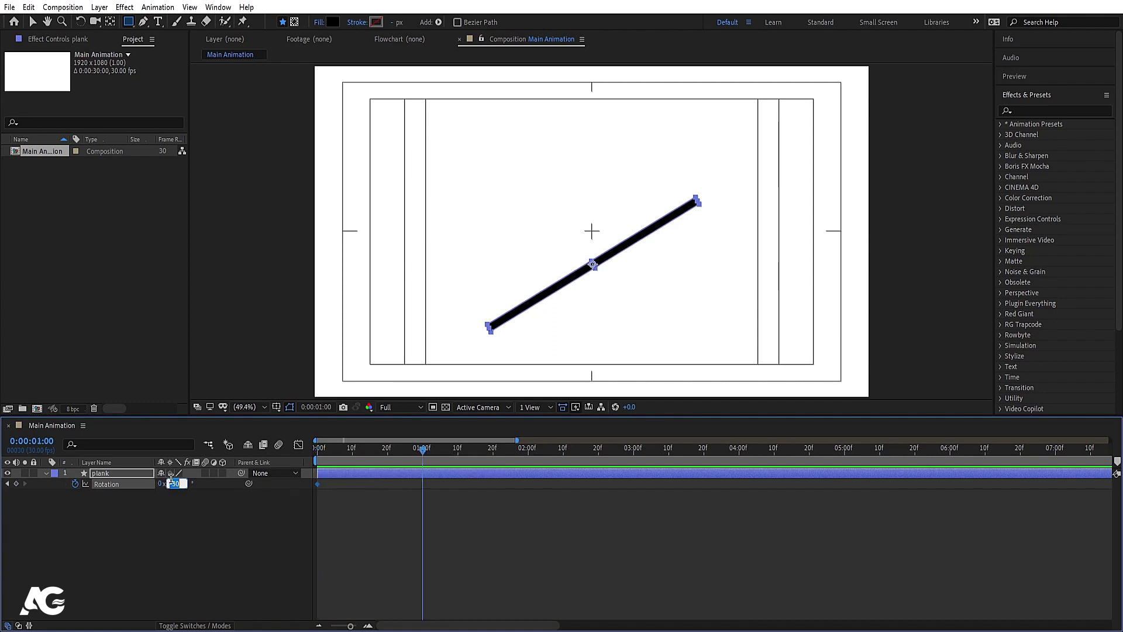
key(Return)
key(Home)
key(space)
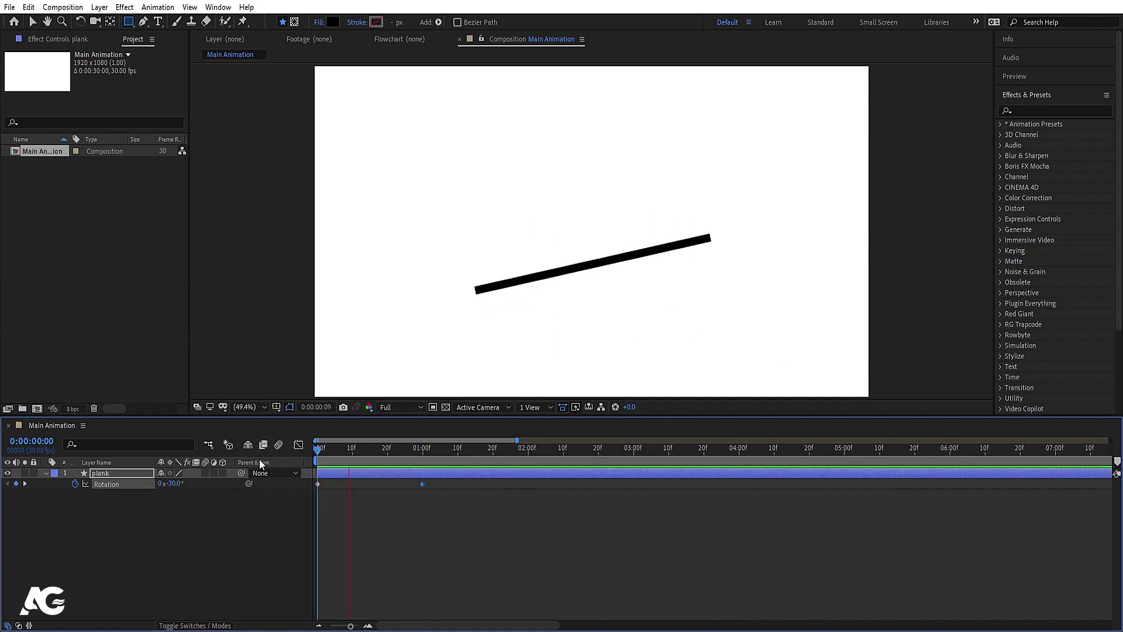
key(space)
- Easy ease both plank rotation keyframes, adjust their curve in the Graph Editor, and preview the motion
key(Home)
drag(437, 520, 293, 445)
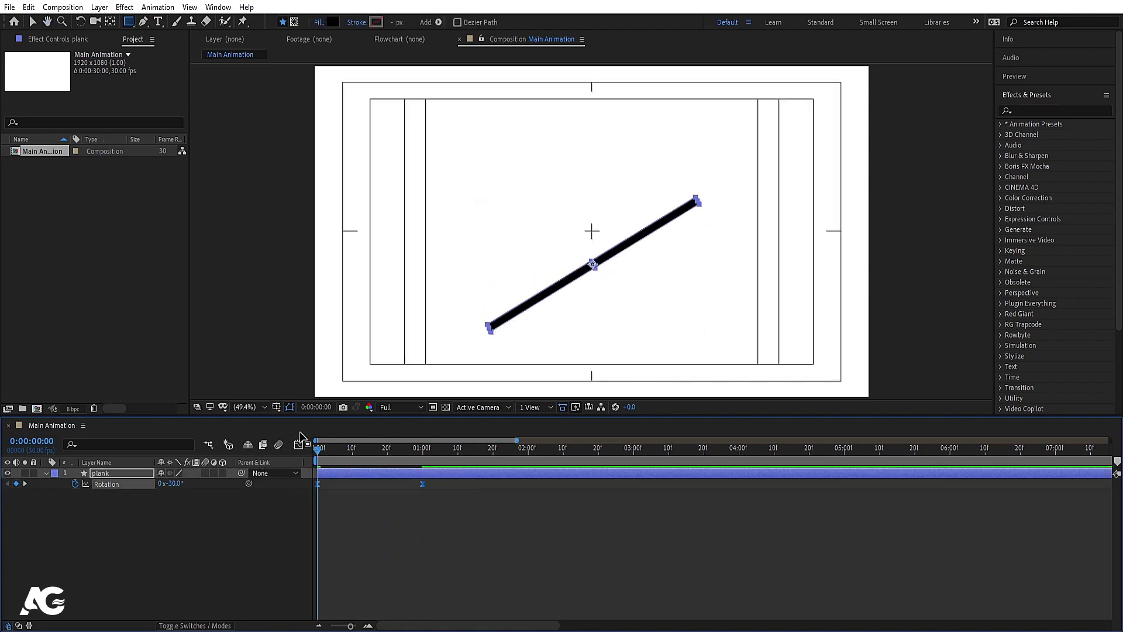
click(298, 445)
drag(307, 596, 351, 588)
click(297, 445)
key(space)
key(space)
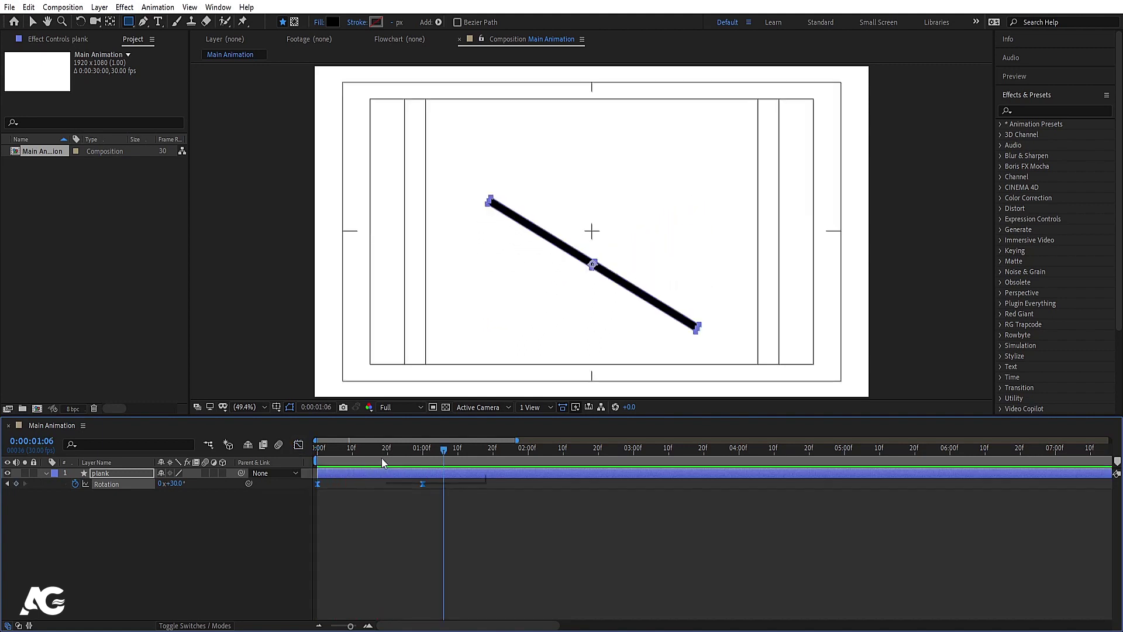
key(Home)
click(115, 514)
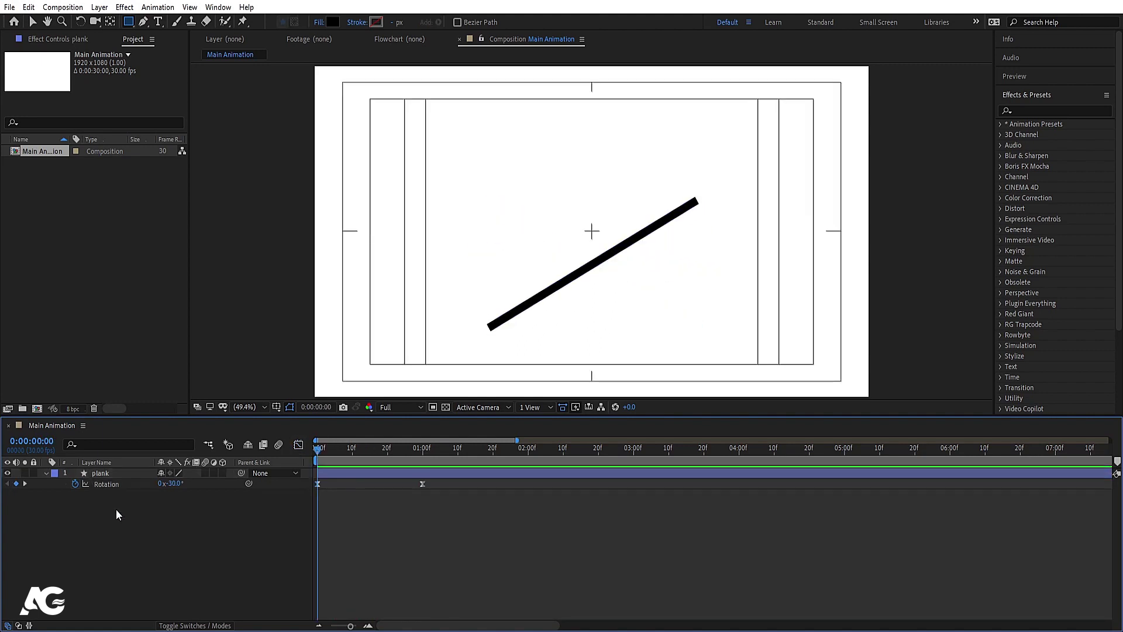
- Switch the shape tool to the Ellipse Tool
click(134, 25)
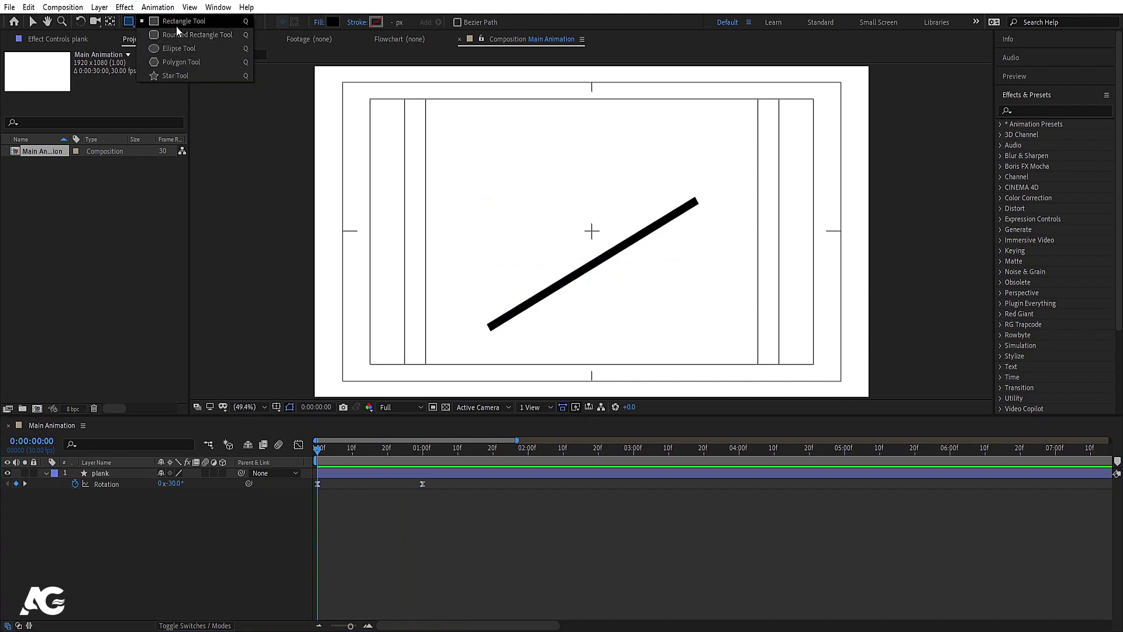
click(169, 50)
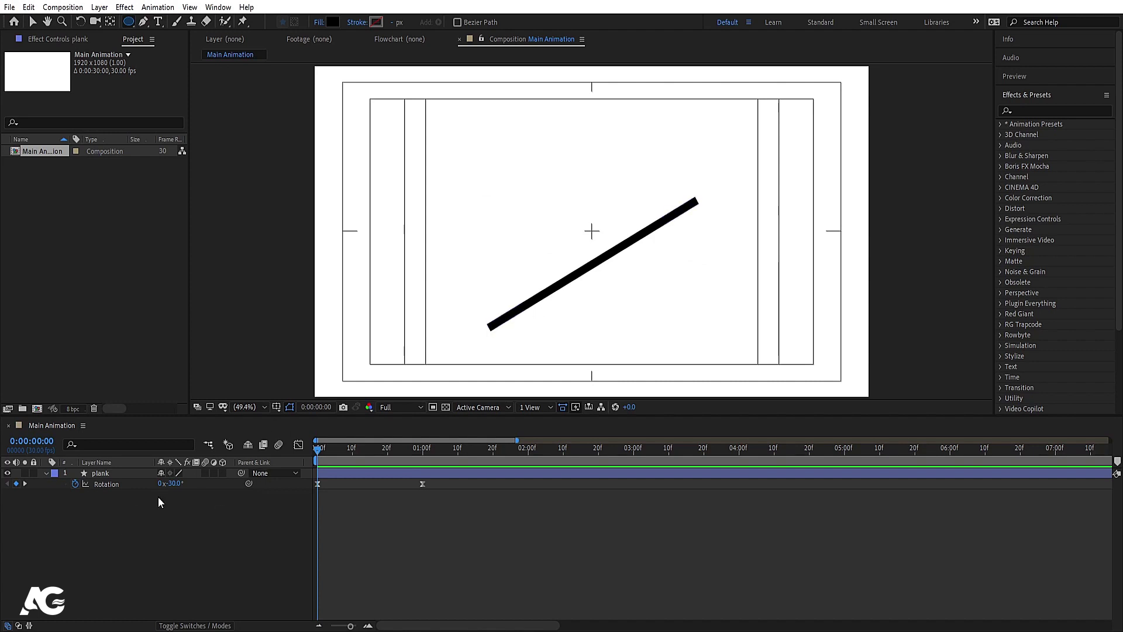
- Change the plank's rotation keyframe at 0 seconds to -22°
click(171, 484)
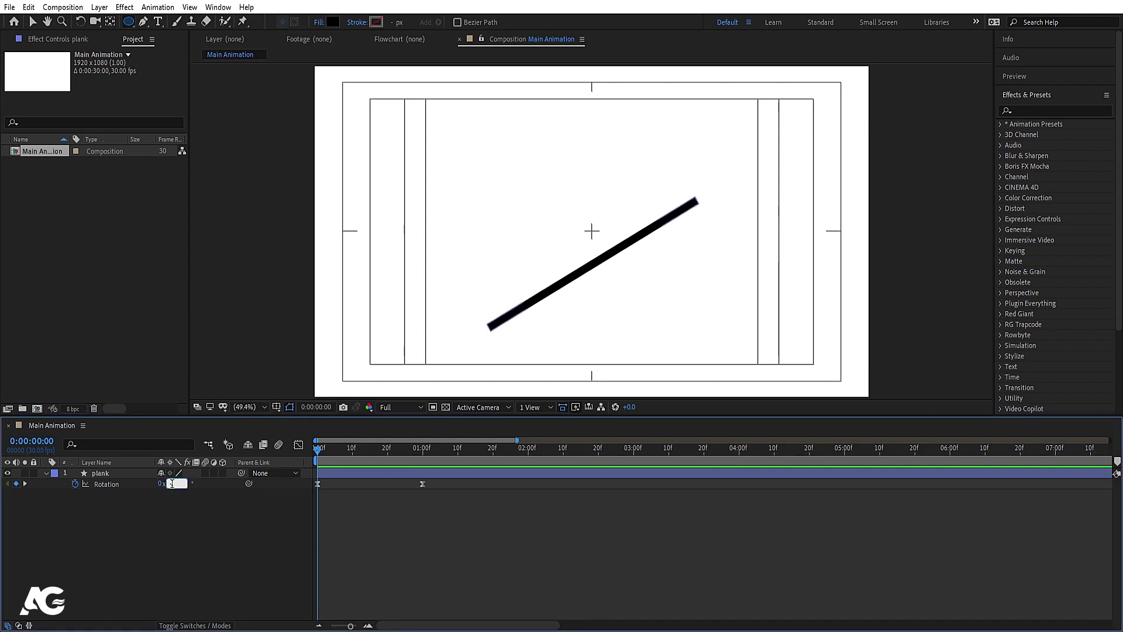
text(-25)
key(Return)
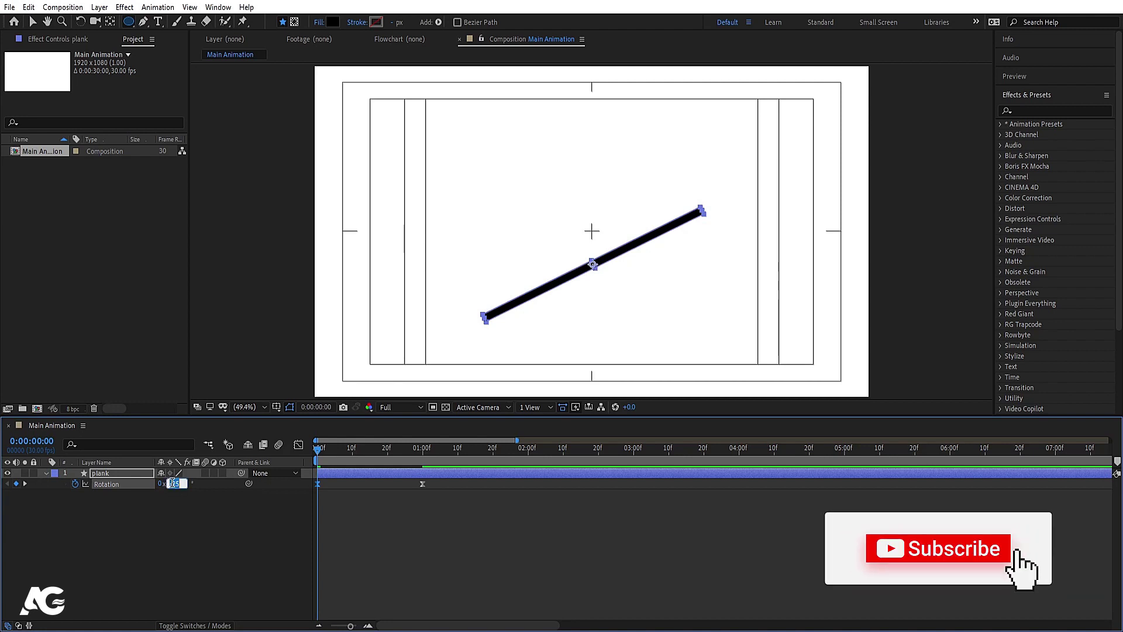
click(173, 484)
text(-2)
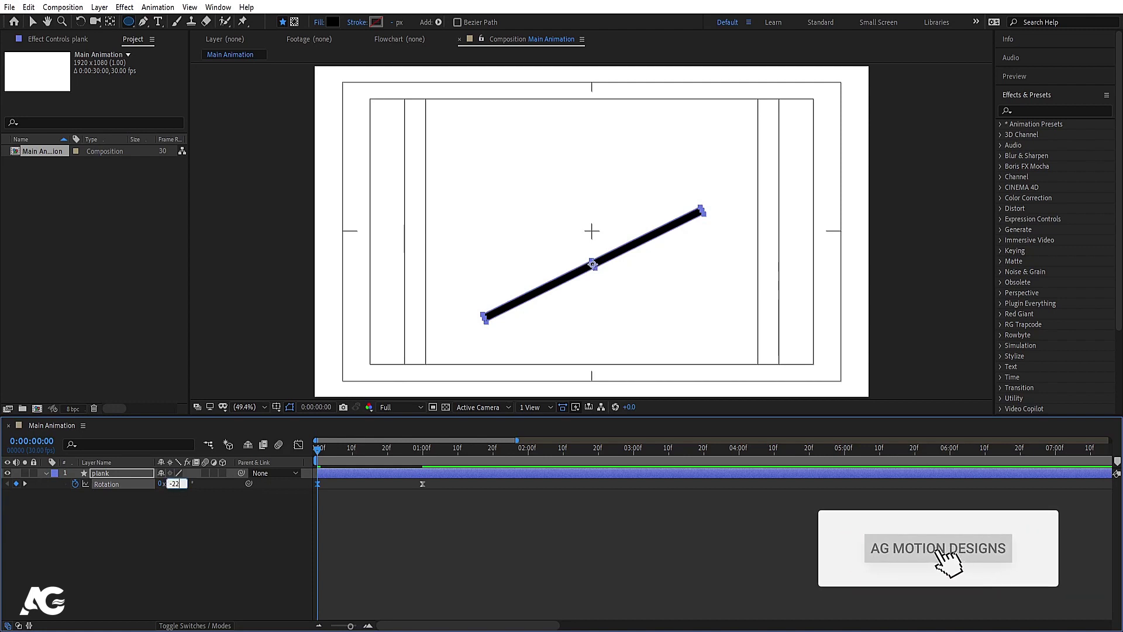
text(2)
key(Return)
click(186, 542)
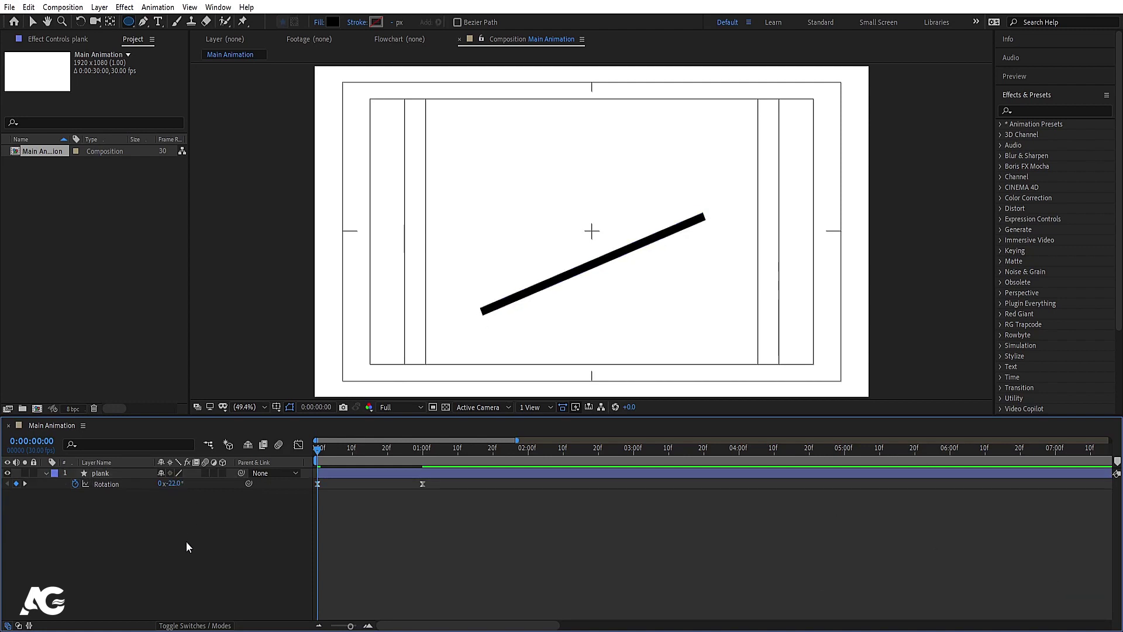
- Change the plank's rotation keyframe at 1 second to 22° and preview the swing from the start
key(minus)
key(k)
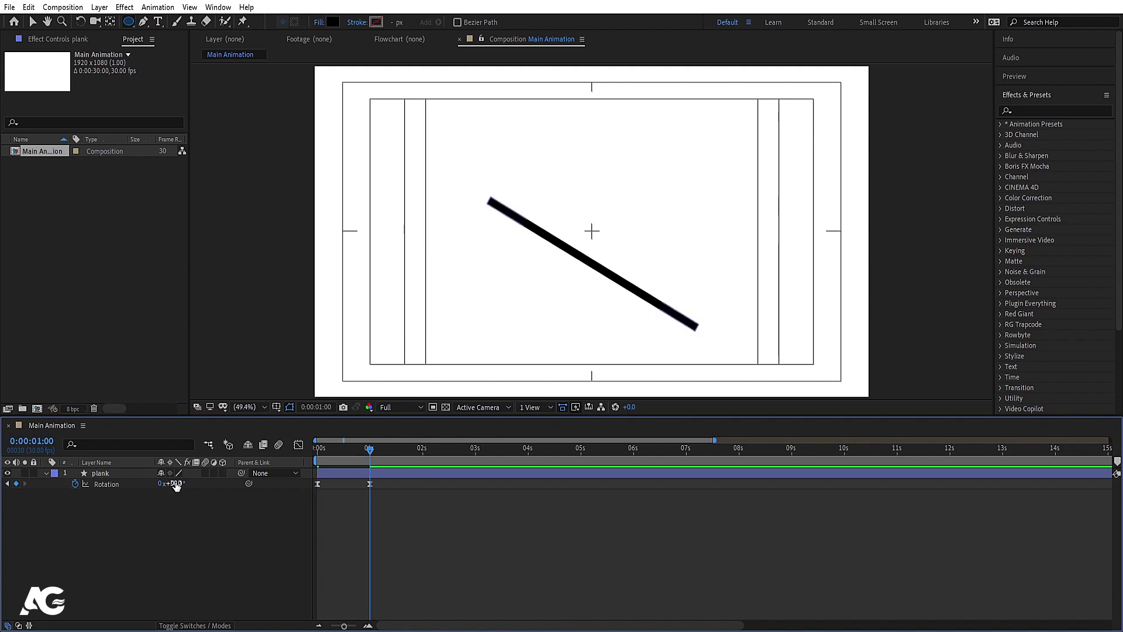
click(175, 483)
text(22)
key(Return)
key(Home)
key(space)
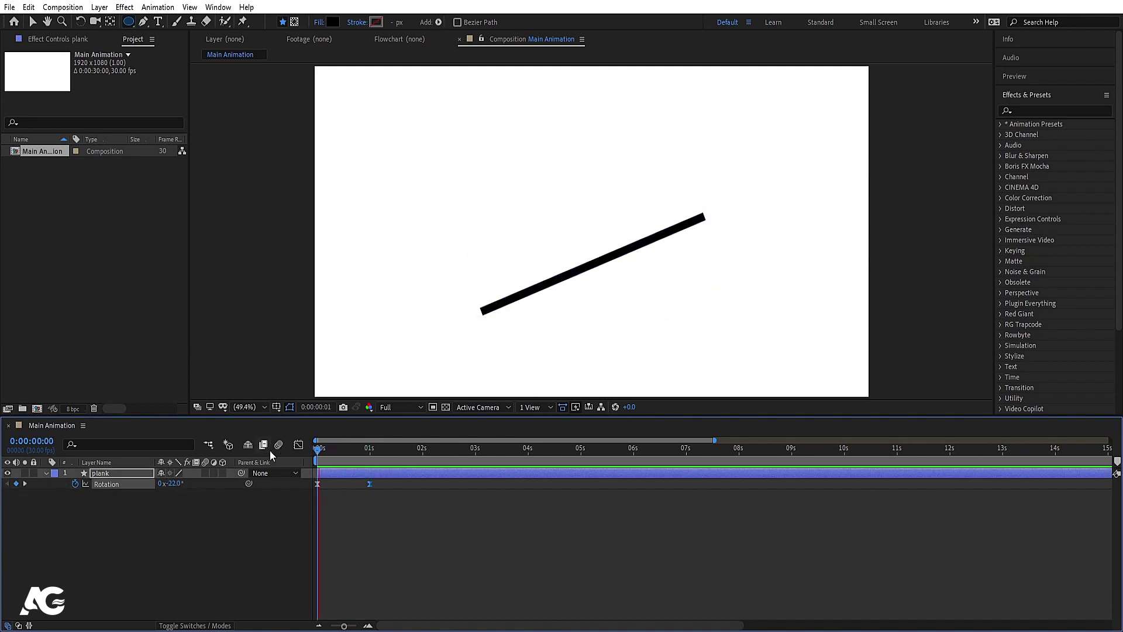
key(space)
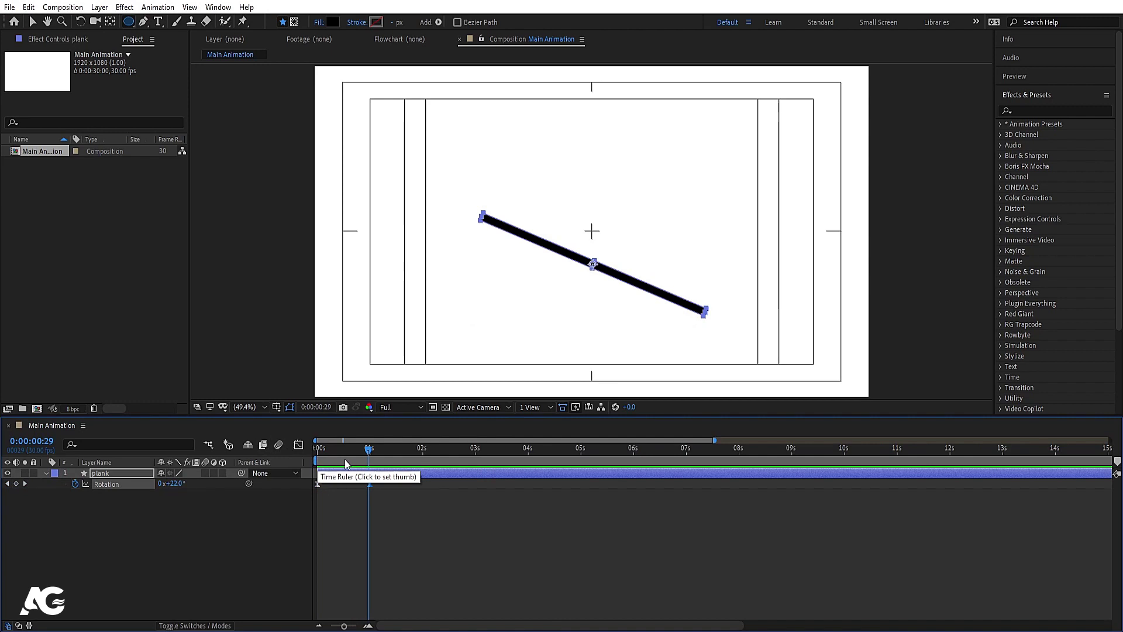
key(Home)
click(166, 528)
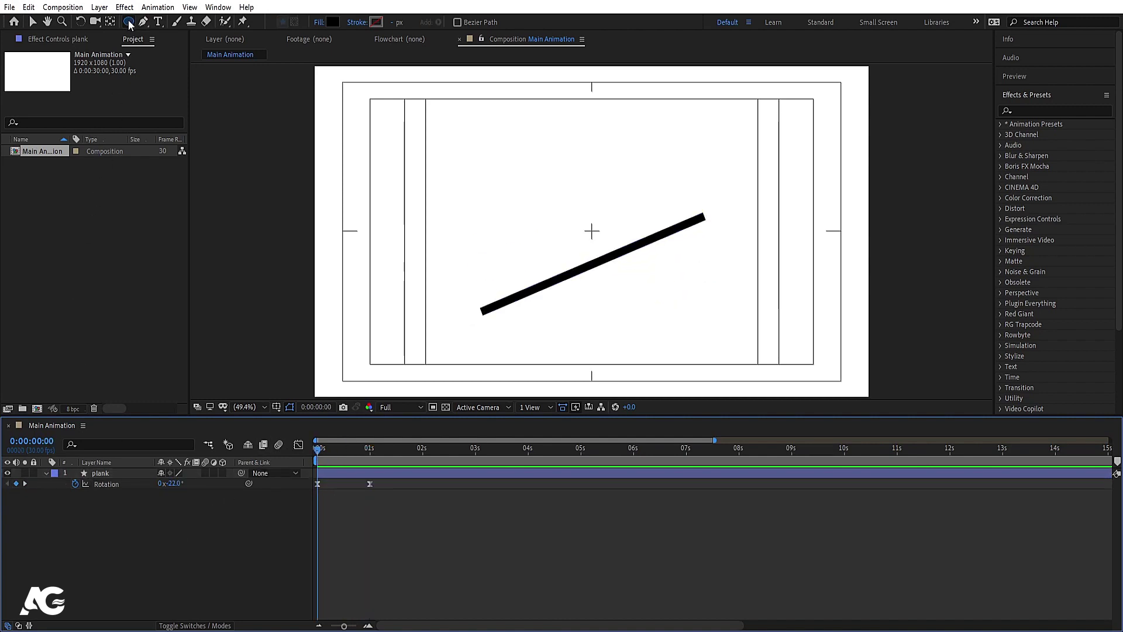
- Draw a small black circle resting on the plank's lower end and center its layer's anchor point
drag(480, 259, 517, 299)
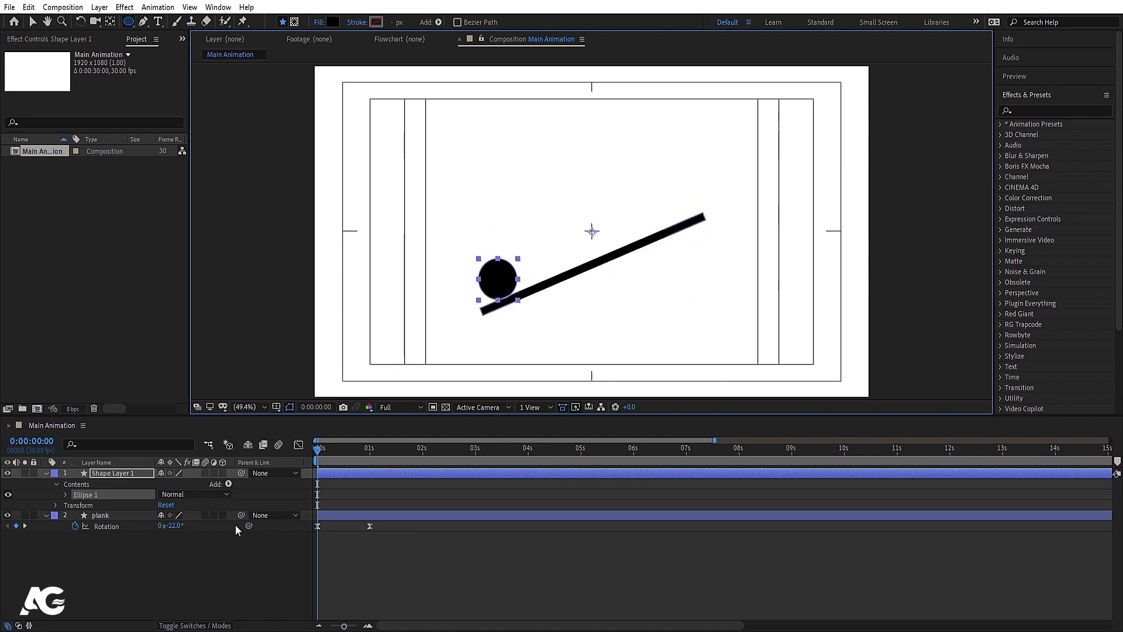
click(111, 472)
key(ctrl+alt+Home)
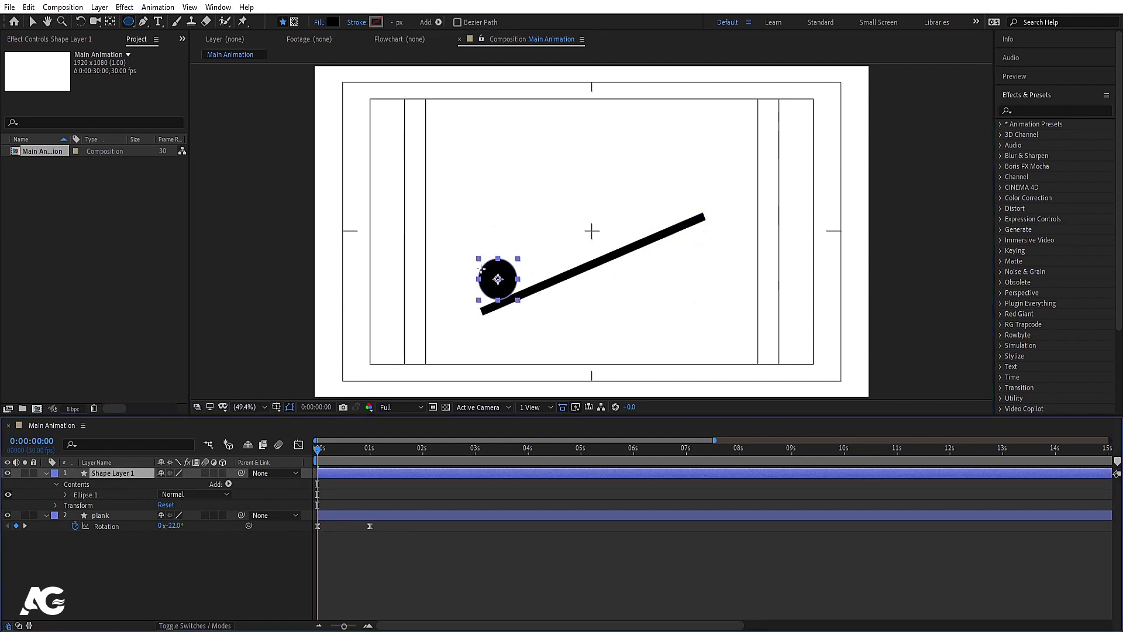
scroll(480, 268, up, 4)
scroll(480, 268, down, 2)
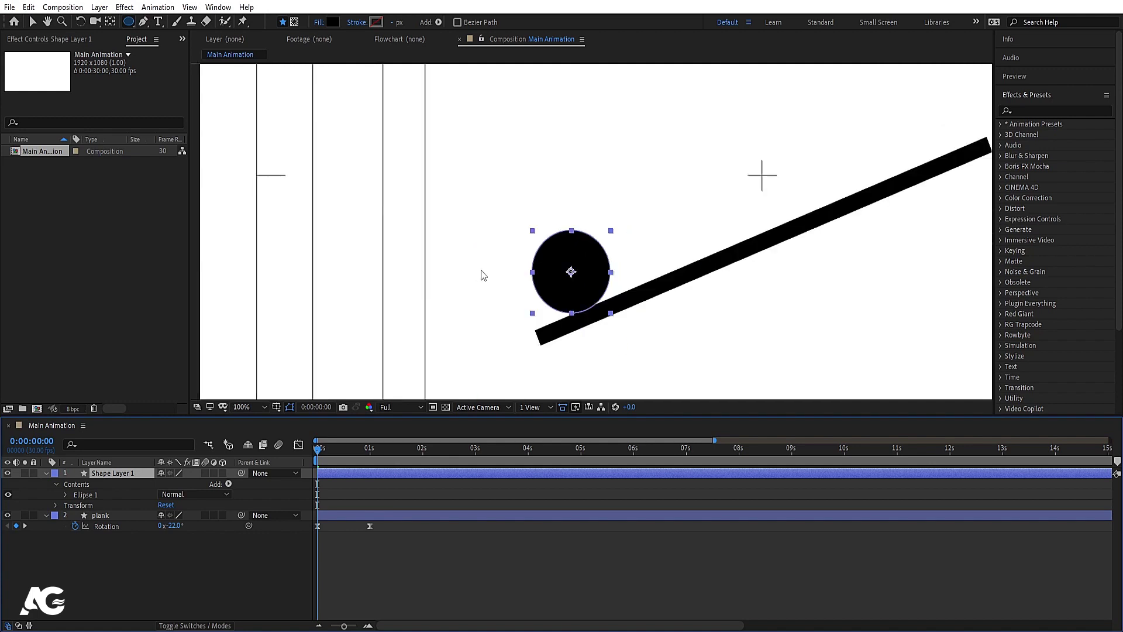
- Move the black circle closer to the plank's lower end and rename its layer "ball"
key(v)
drag(583, 297, 559, 310)
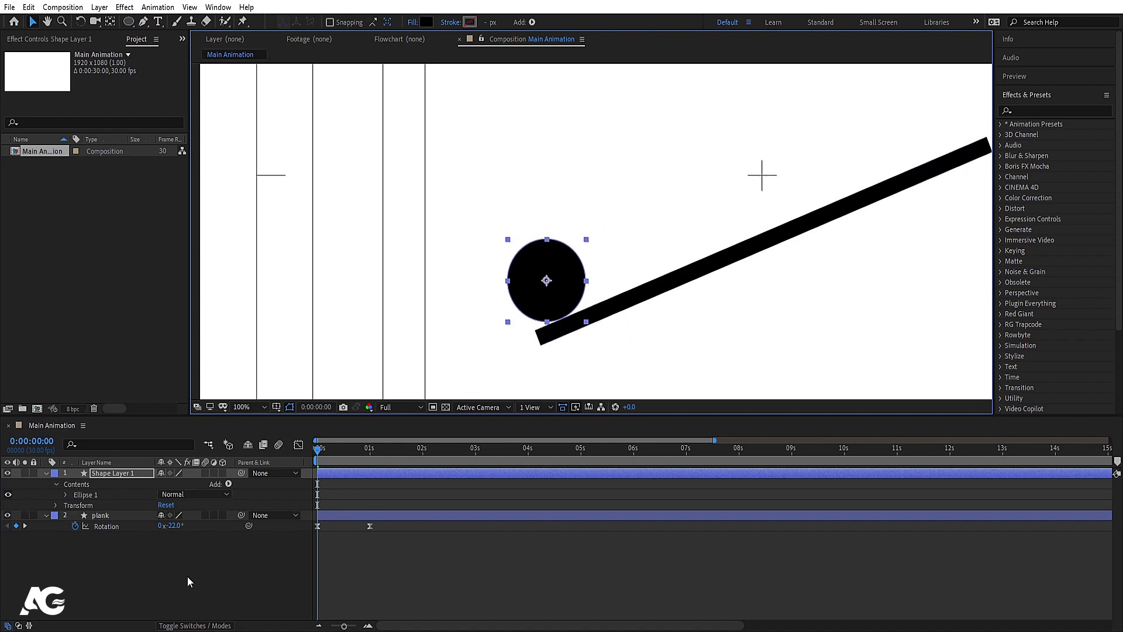
click(131, 472)
key(Return)
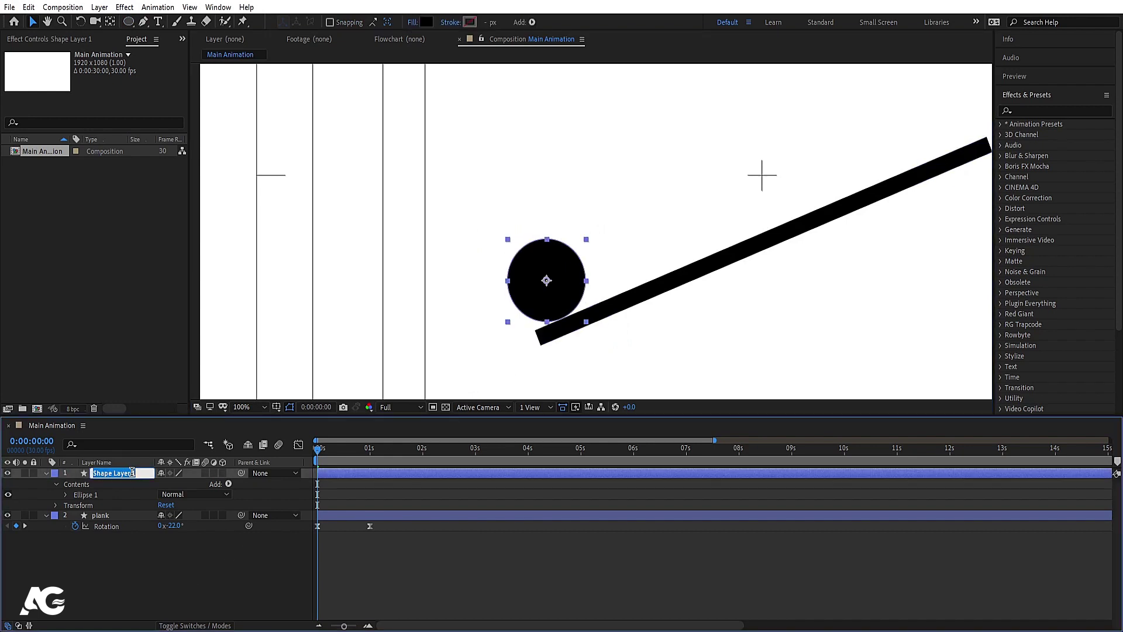
text(ball)
key(Return)
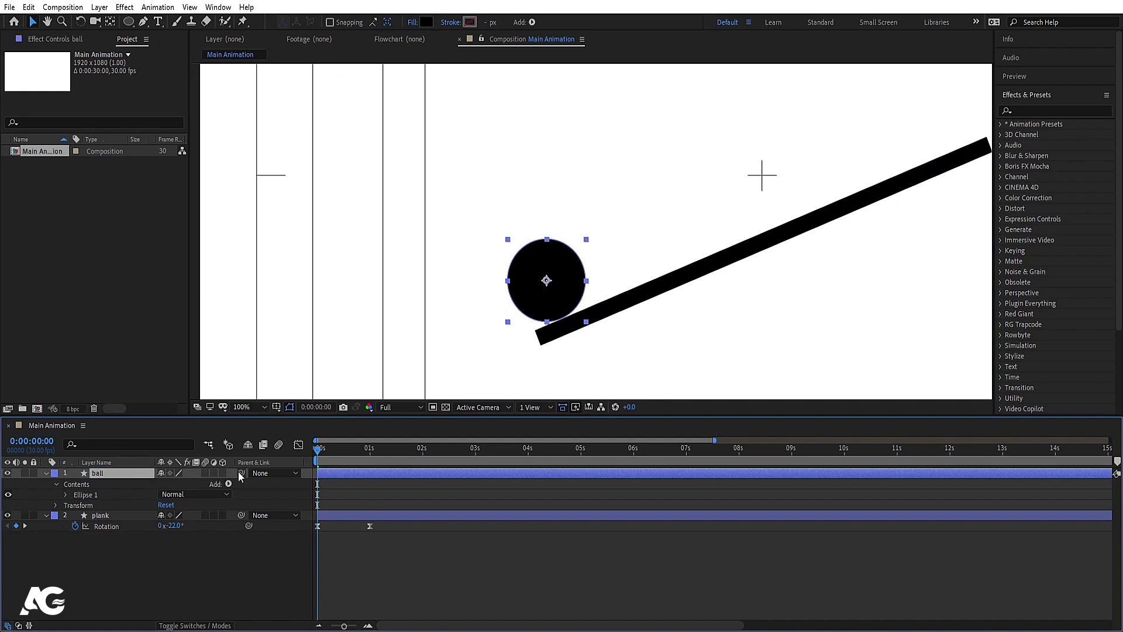
- Parent the ball layer to the plank layer and preview the swing from the start
drag(240, 474, 134, 520)
click(116, 476)
key(space)
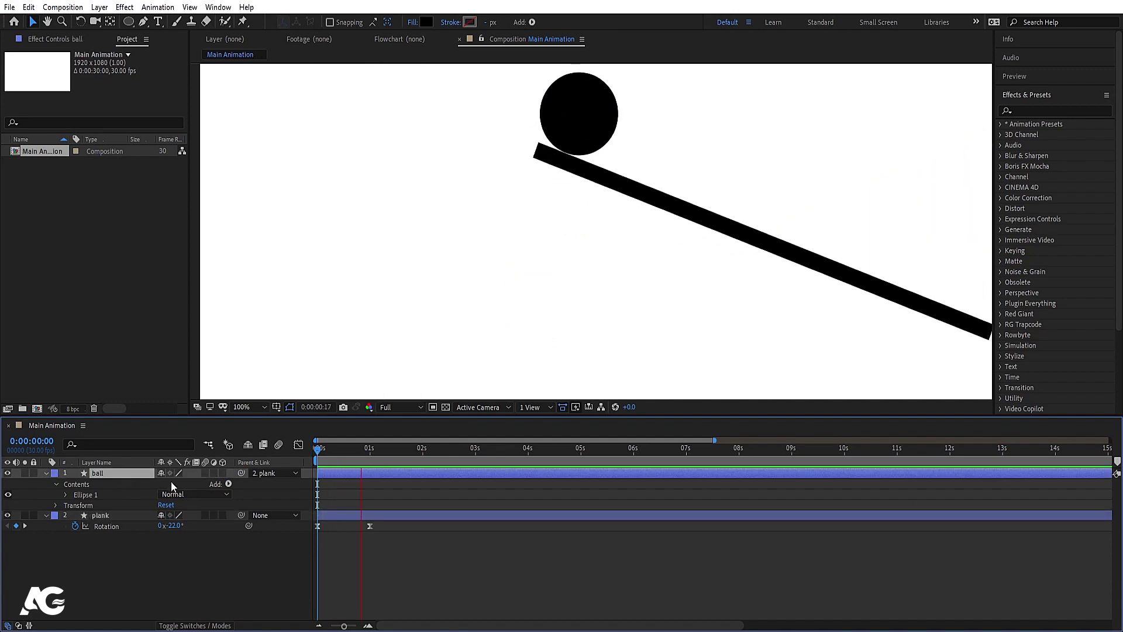
key(space)
scroll(658, 163, down, 1)
drag(359, 456, 281, 448)
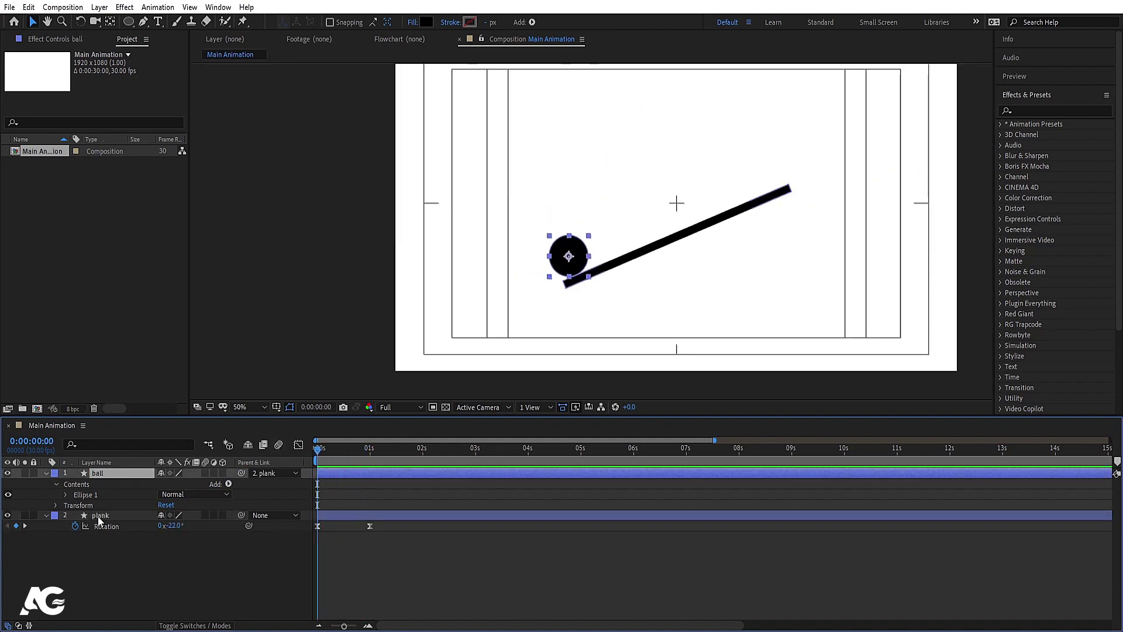
- Keyframe the ball's position at 1 second, and at 2 seconds set its X position to 391.7 at the plank's other end
click(97, 516)
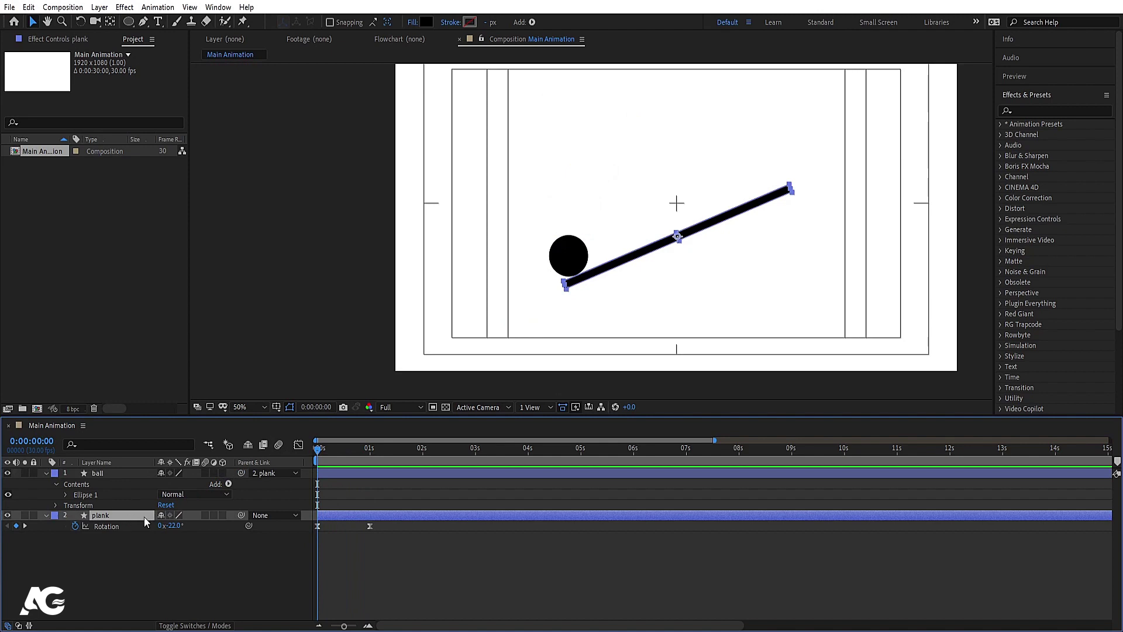
click(99, 475)
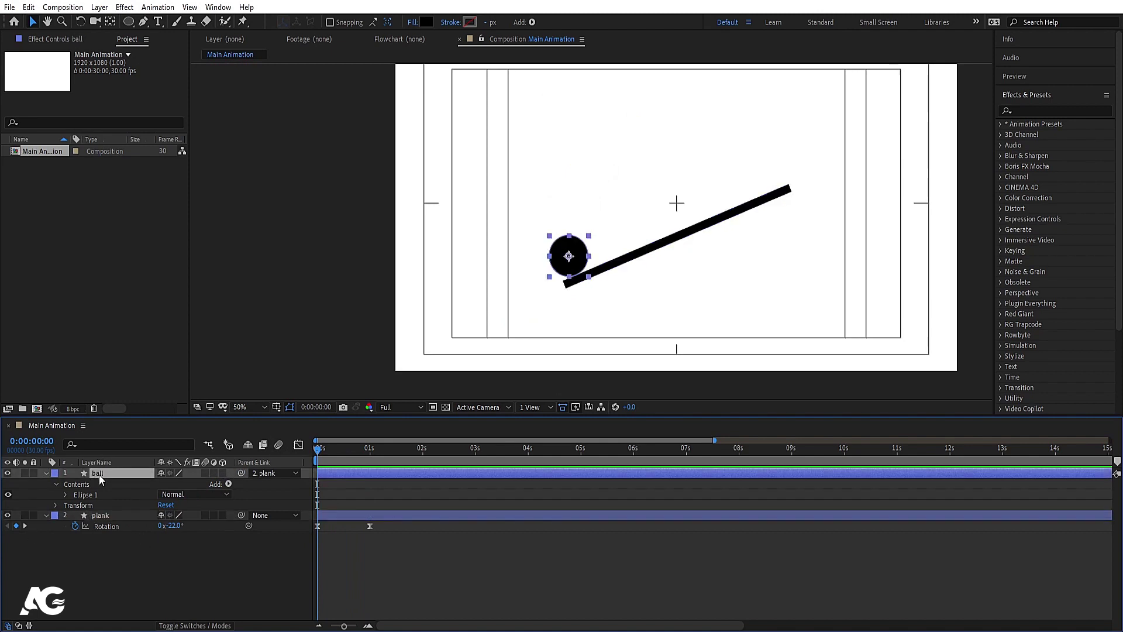
key(p)
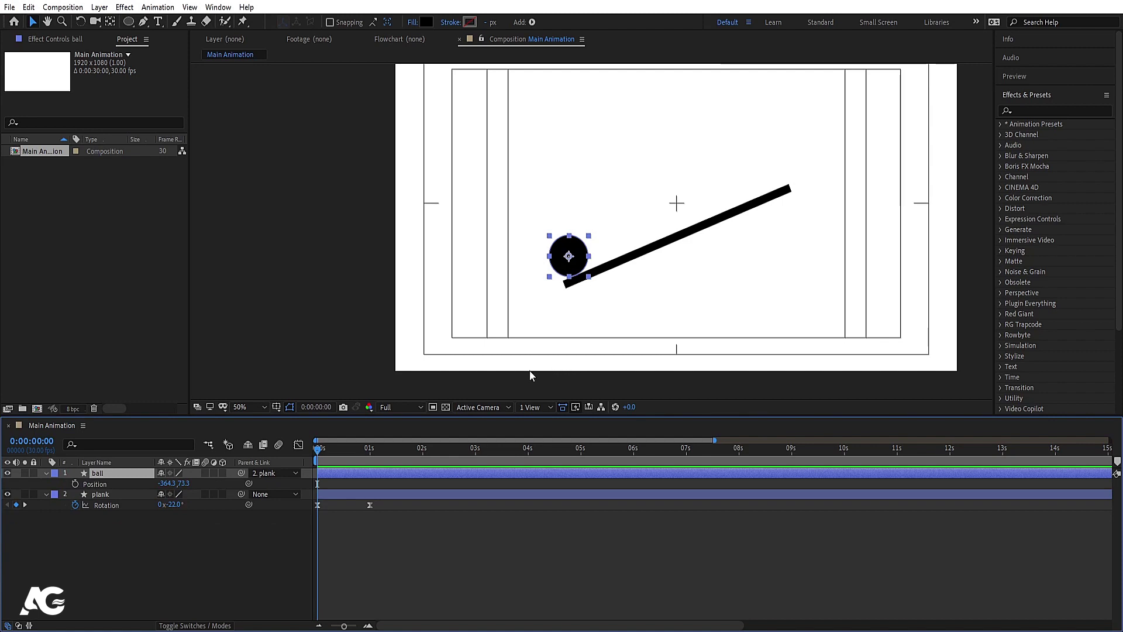
key(k)
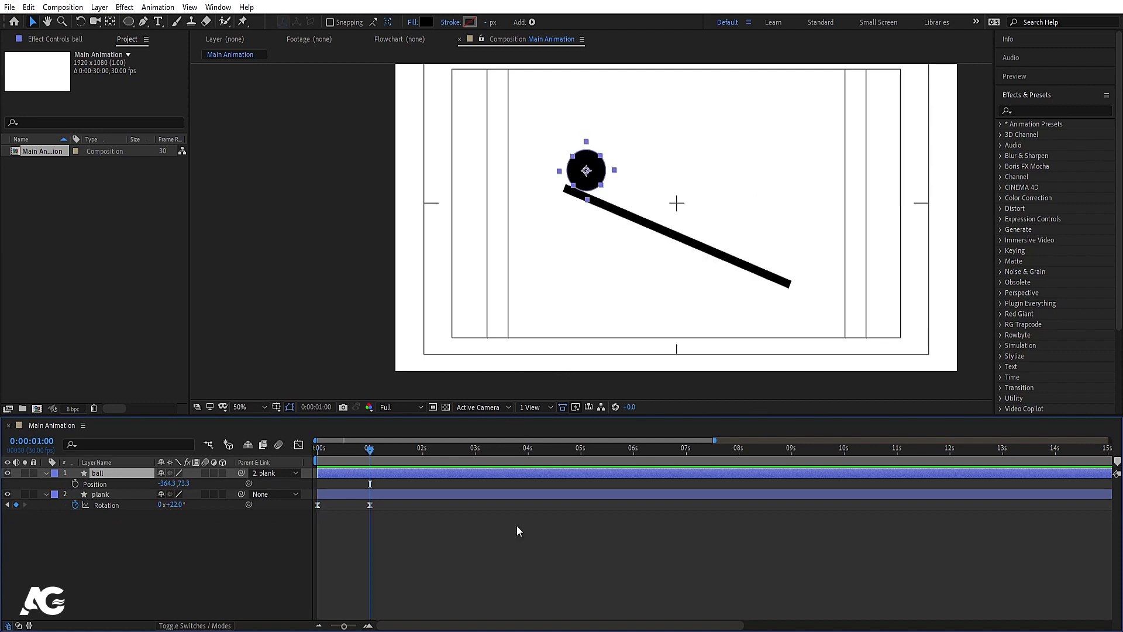
click(75, 483)
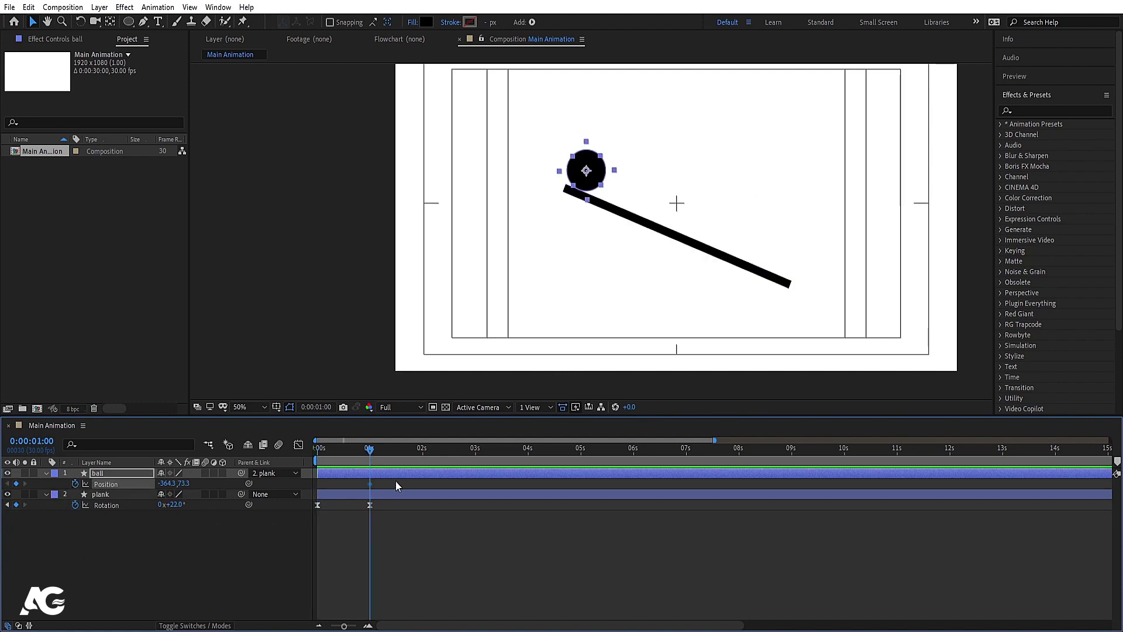
click(422, 446)
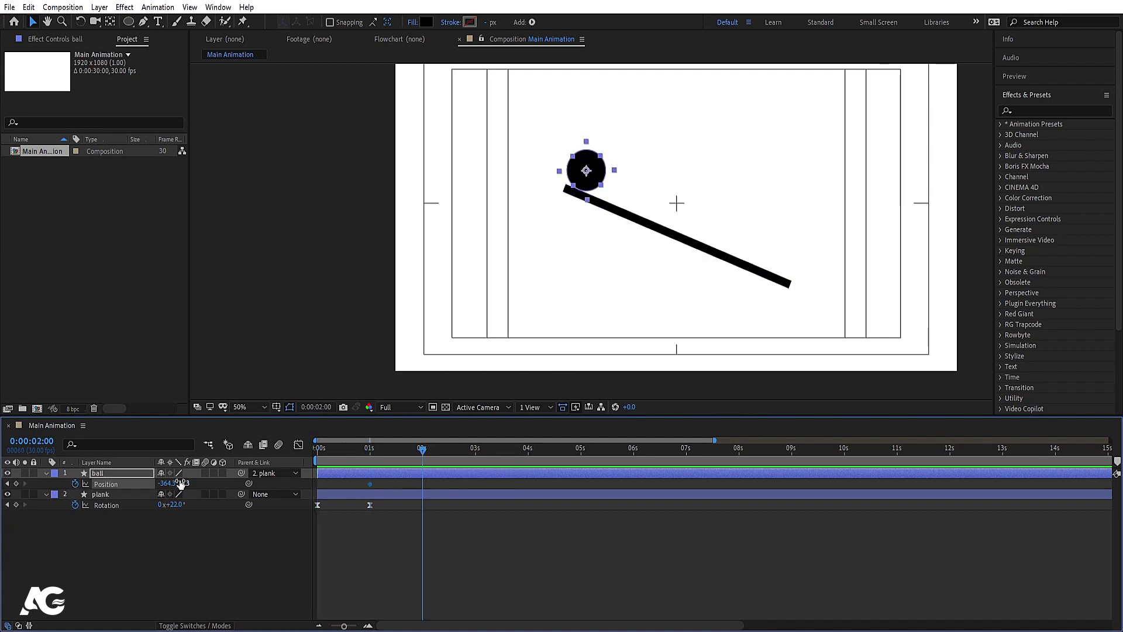
drag(172, 483, 559, 466)
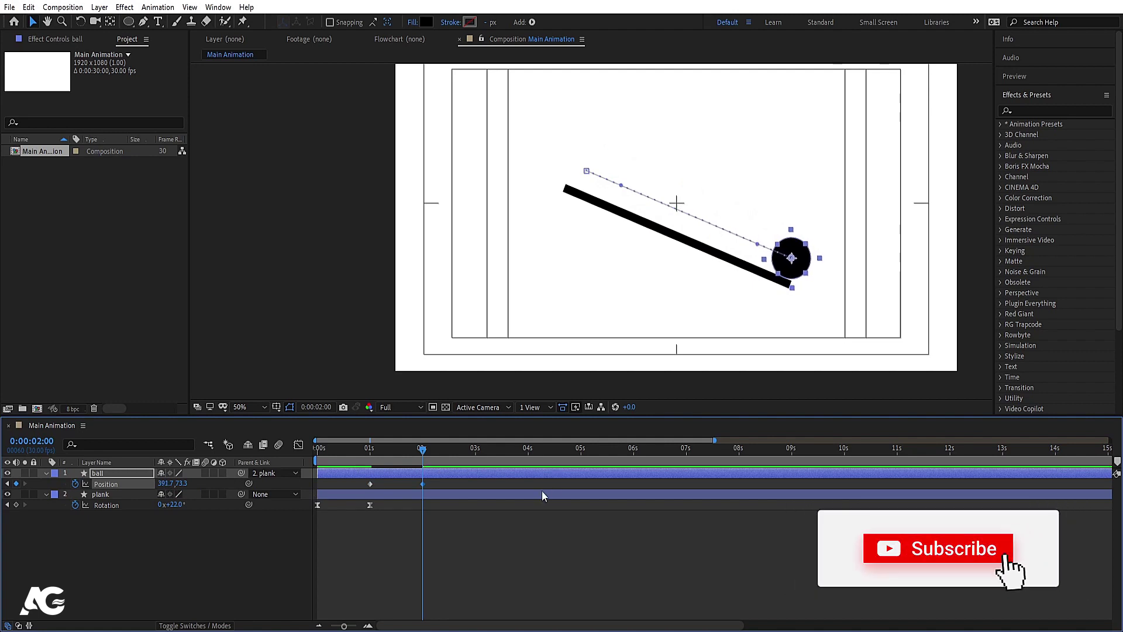
- Fit the composition in the viewer and apply Easy Ease to both of the ball's position keyframes
drag(353, 454, 262, 452)
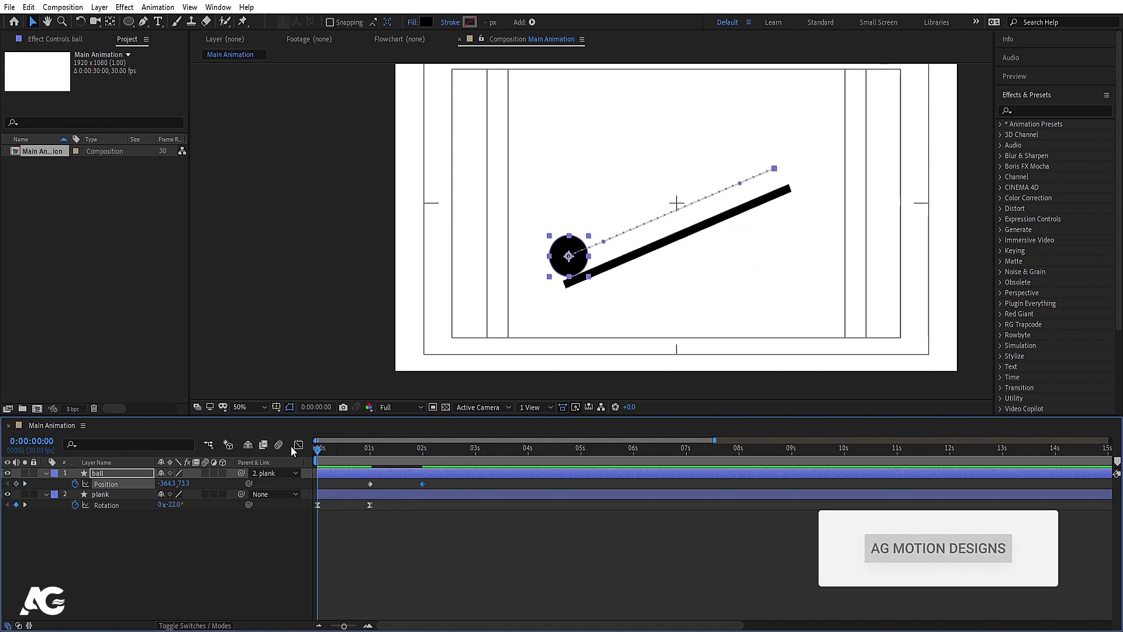
click(249, 406)
click(246, 186)
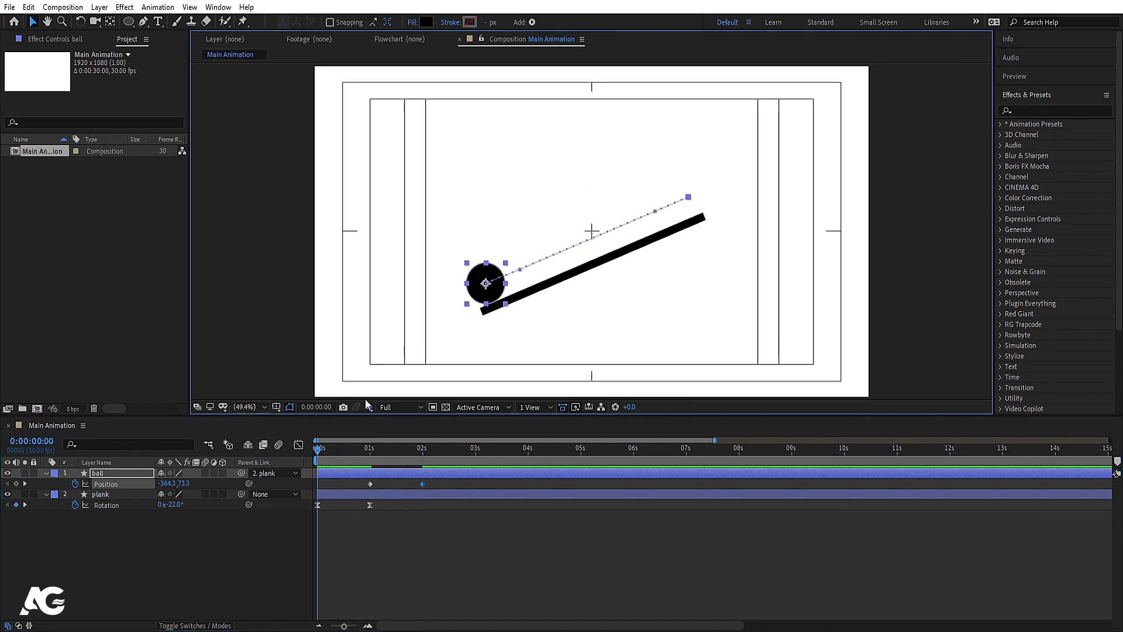
drag(351, 481, 521, 484)
key(F9)
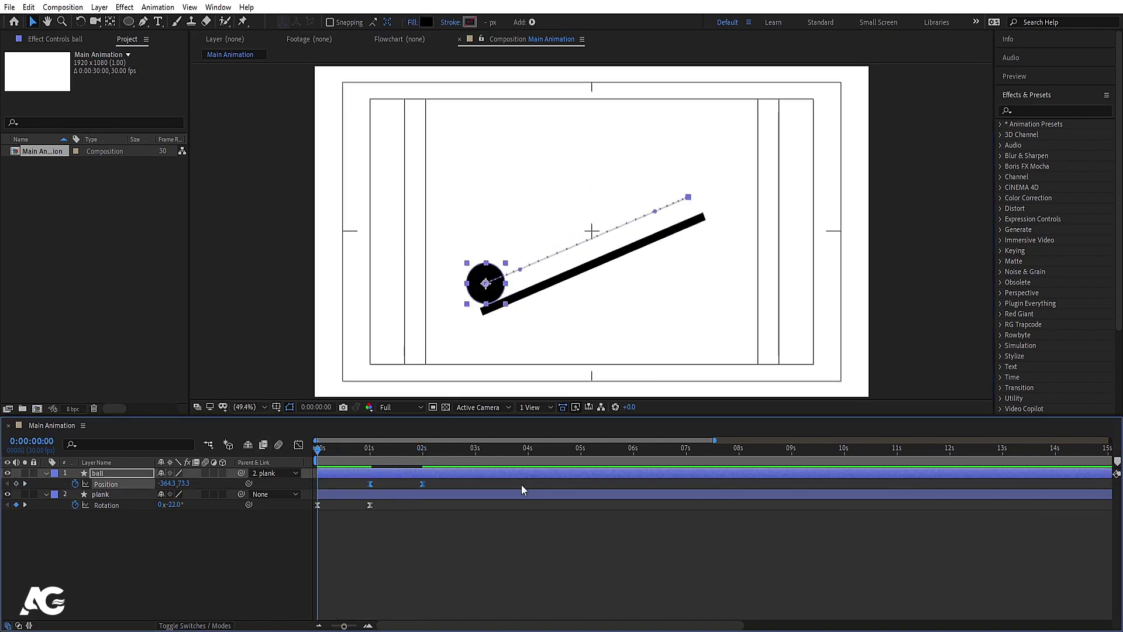
- Reshape the ball's position curve in the Graph Editor for a slower start to the roll, and preview the motion
key(k)
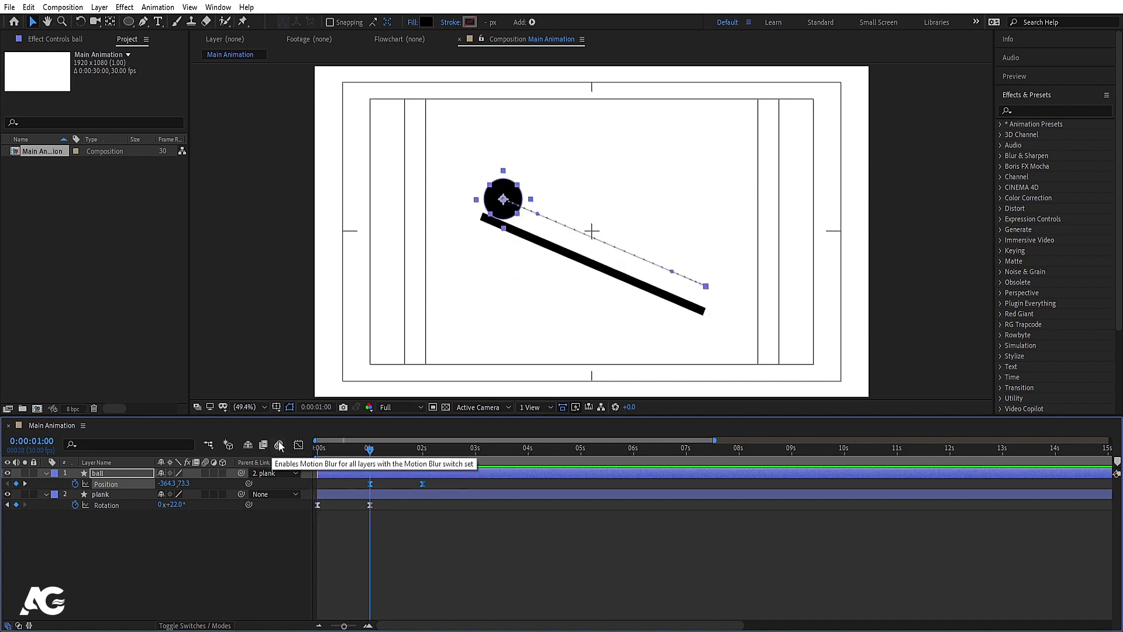
click(298, 445)
scroll(370, 524, up, 3)
drag(352, 577, 466, 597)
key(space)
key(space)
click(300, 442)
key(Home)
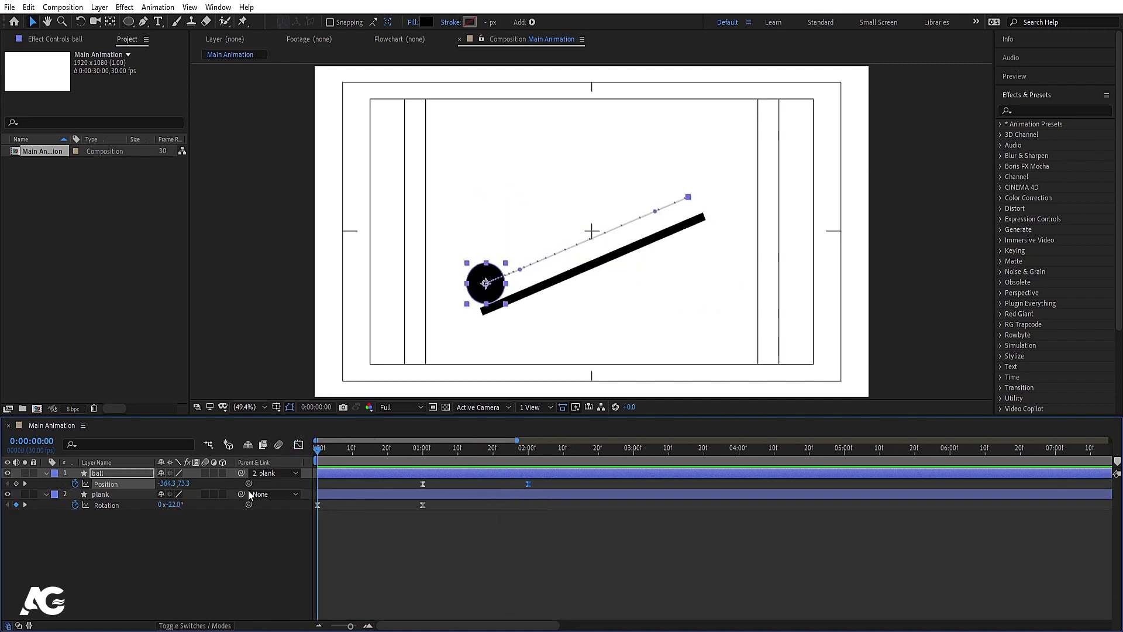
- Collapse the layers' properties, duplicate the plank layer and lock the duplicate
click(167, 550)
key(u)
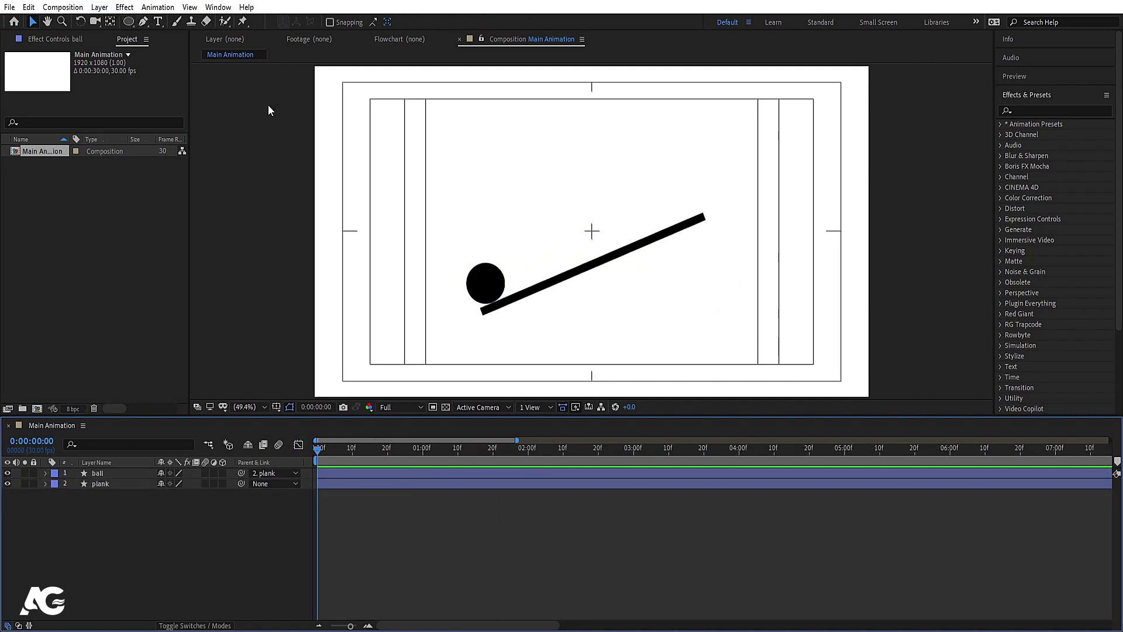
click(635, 251)
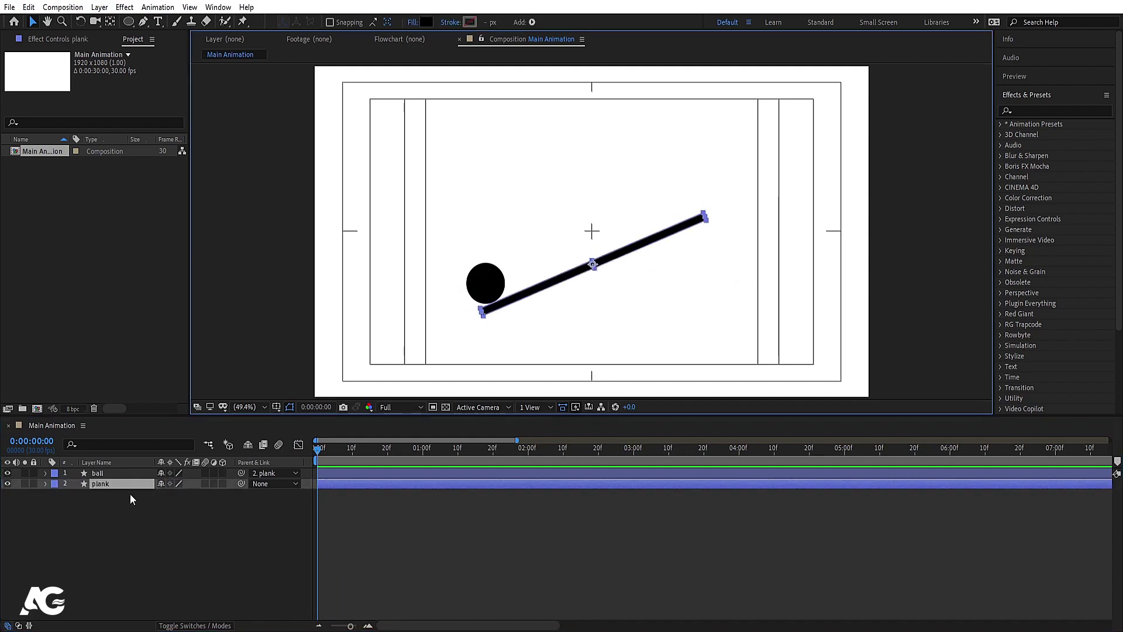
key(ctrl+d)
drag(124, 523, 124, 523)
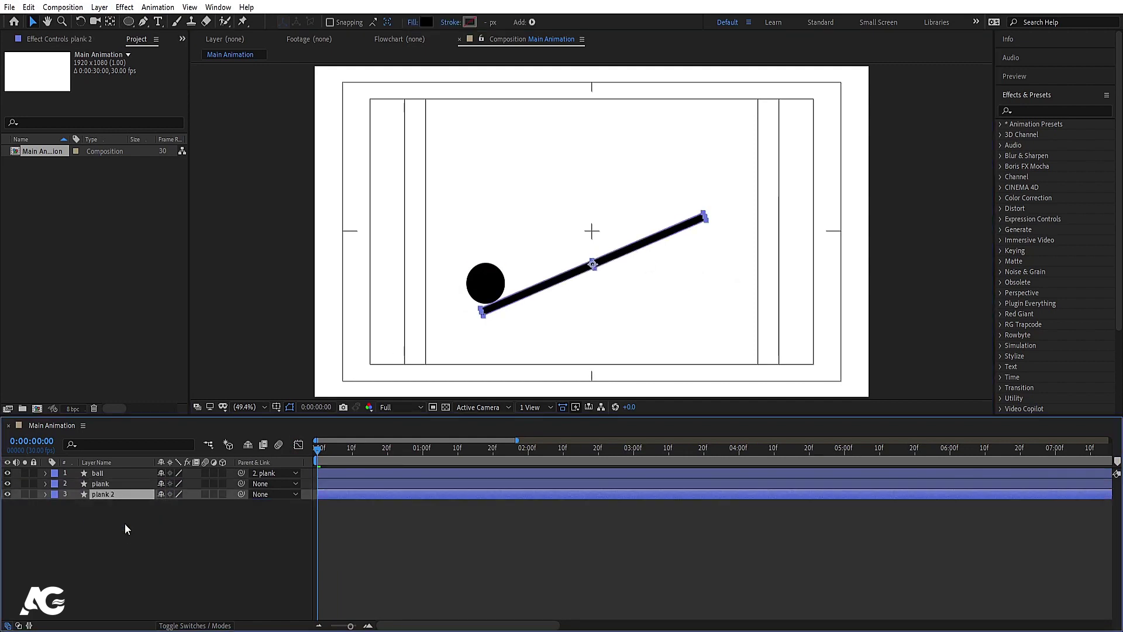
click(34, 494)
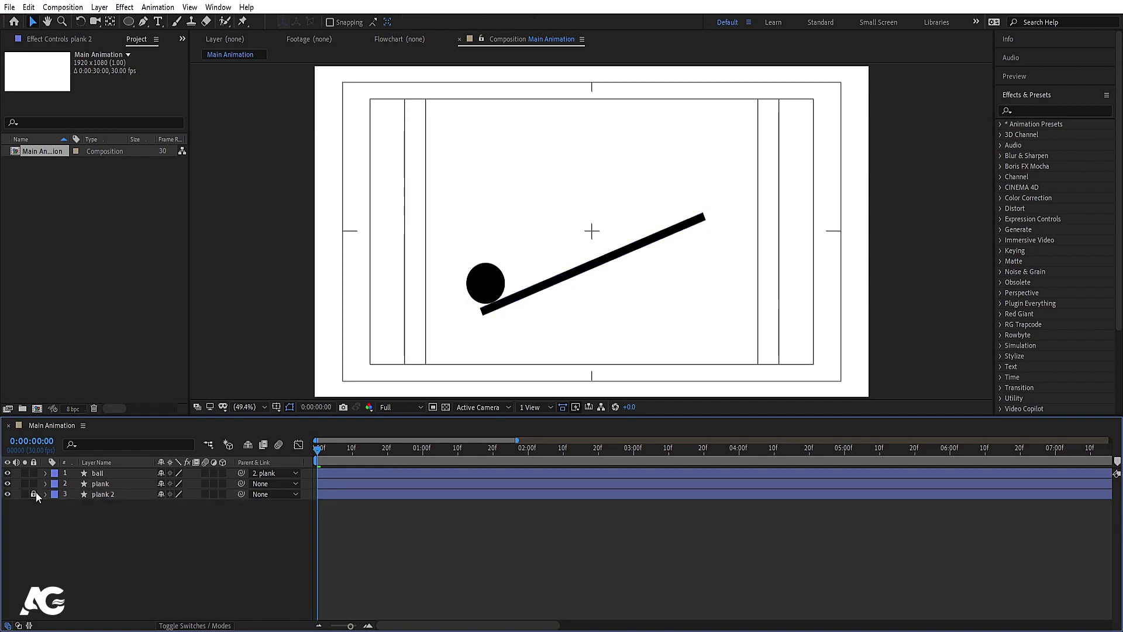
- Show the rulers and frame the ball's starting position with two vertical and two horizontal guides
key(ctrl+r)
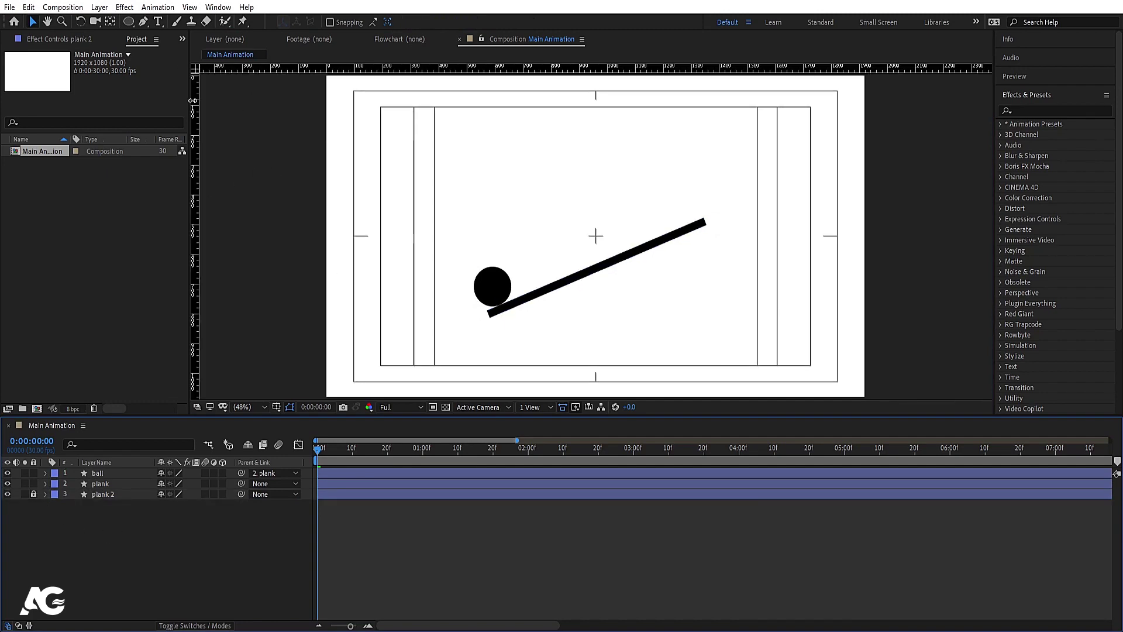
drag(193, 274, 473, 296)
drag(197, 271, 512, 298)
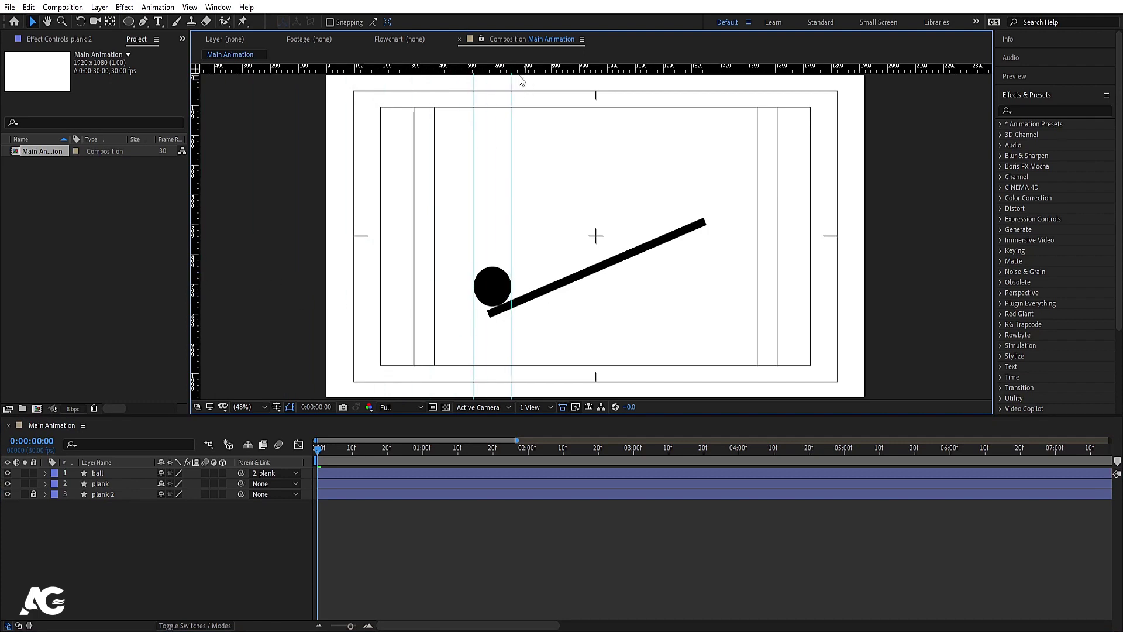
drag(498, 69, 518, 266)
drag(491, 71, 539, 306)
scroll(497, 285, up, 3)
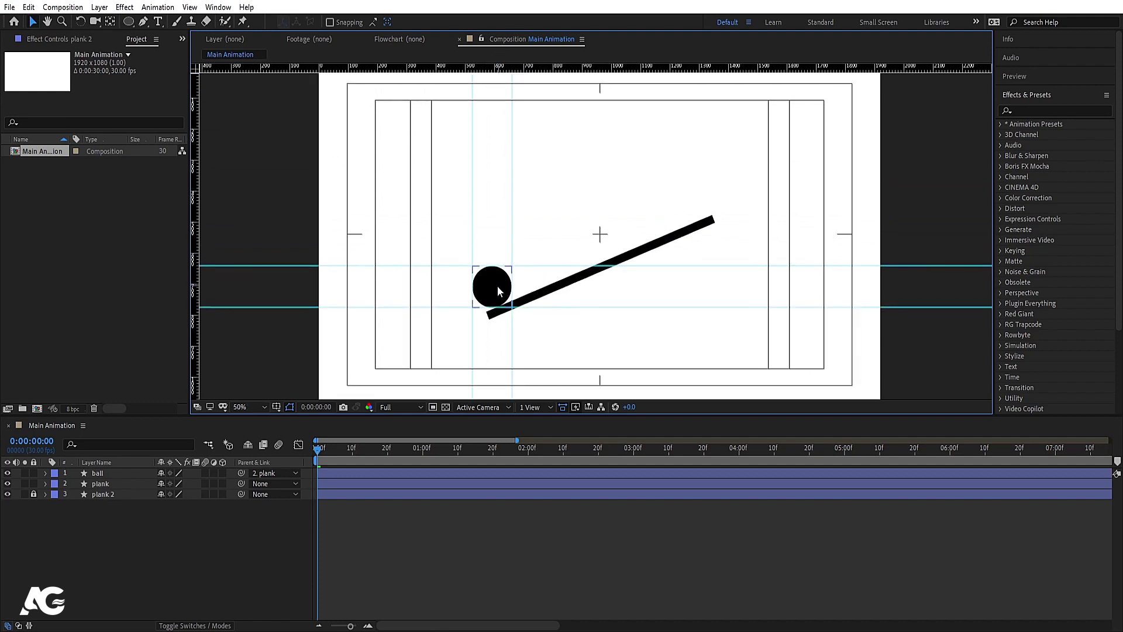
drag(507, 328, 509, 331)
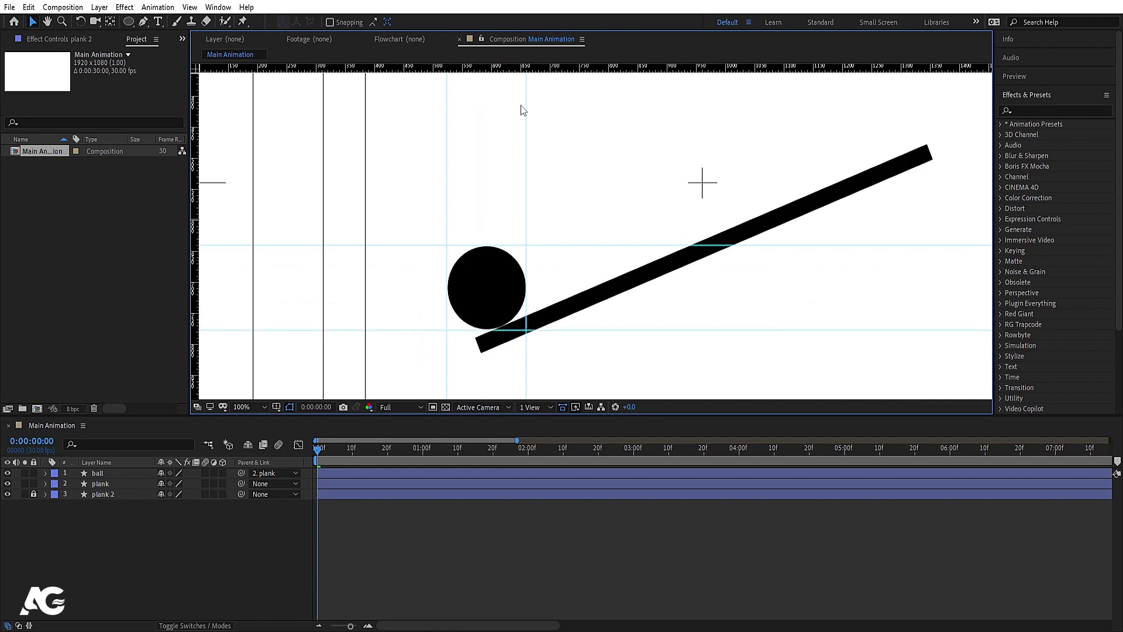
click(129, 534)
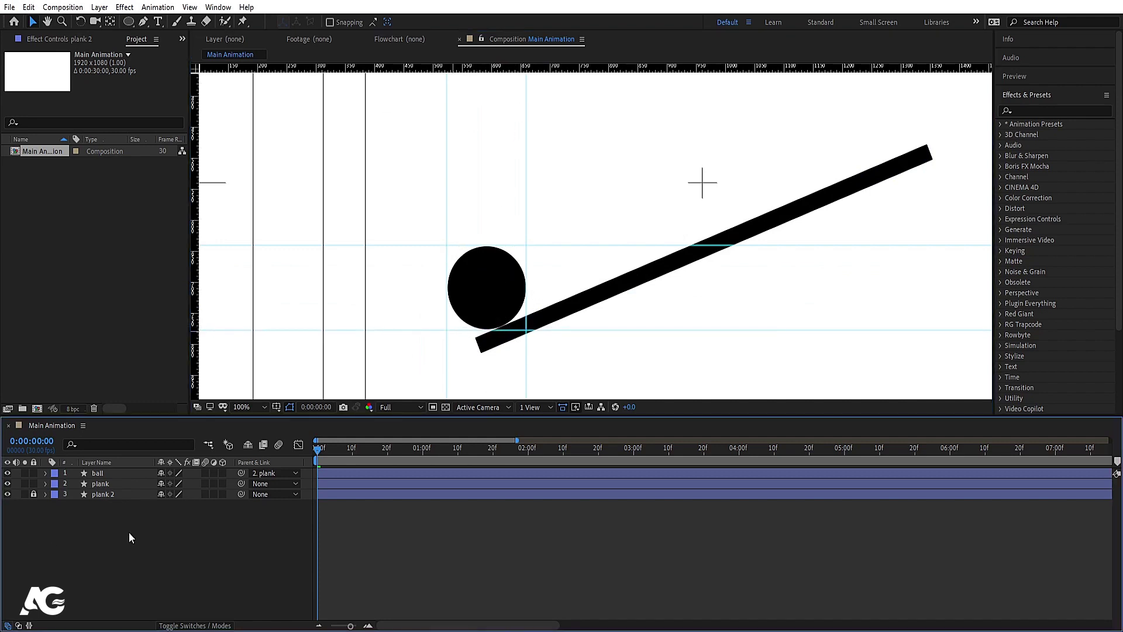
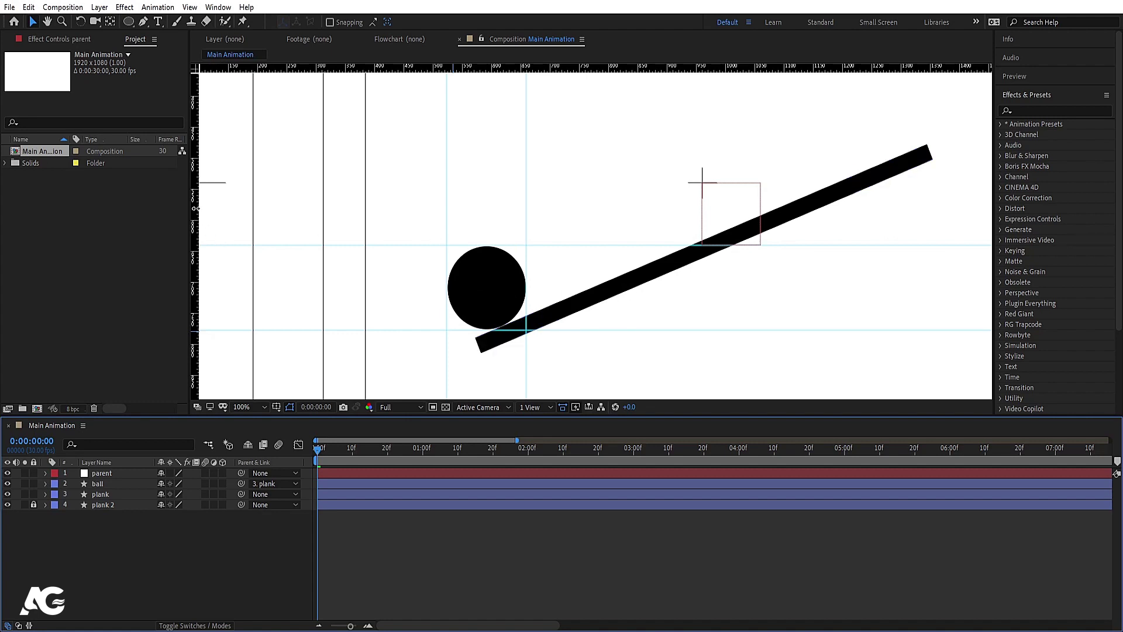
- Place vertical guides at the plank's upper and lower ends
drag(195, 208, 932, 230)
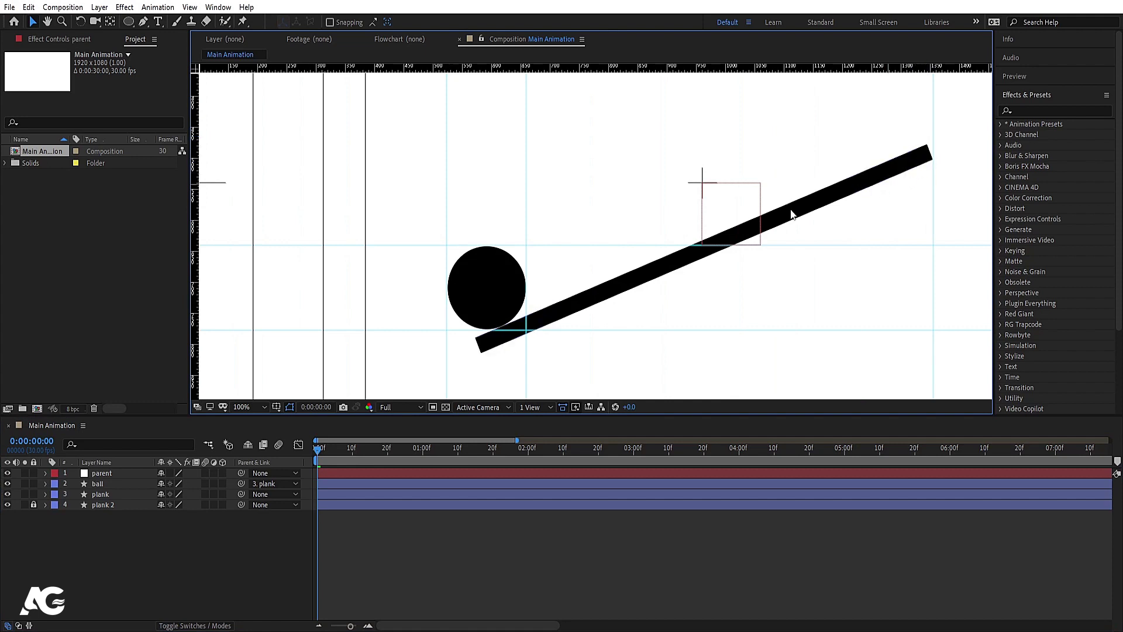
drag(195, 262, 475, 363)
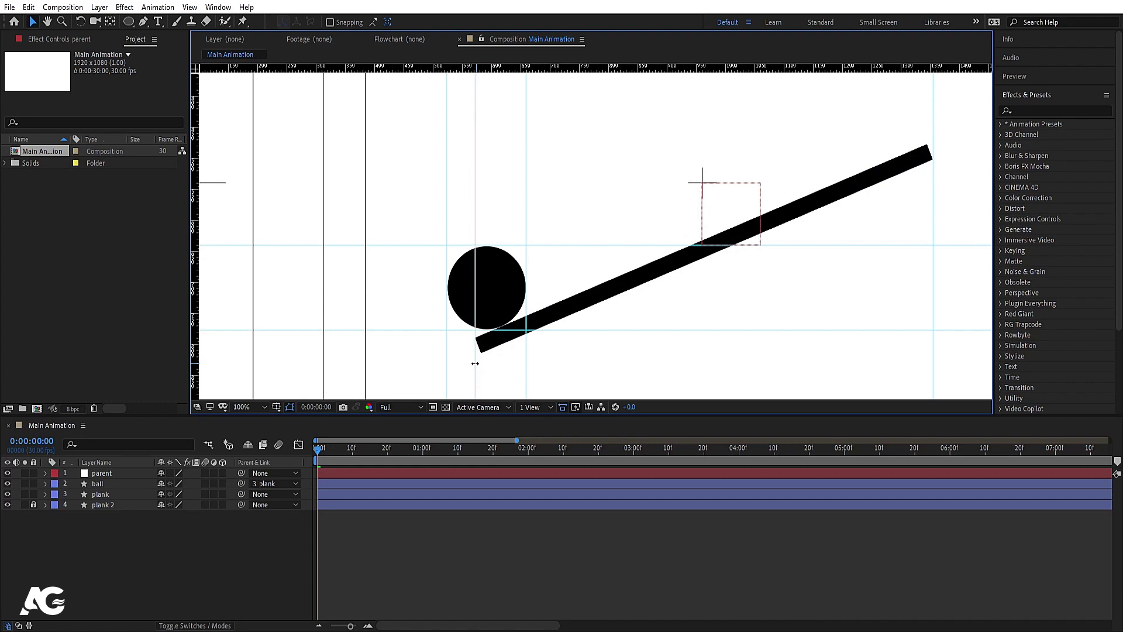
click(104, 541)
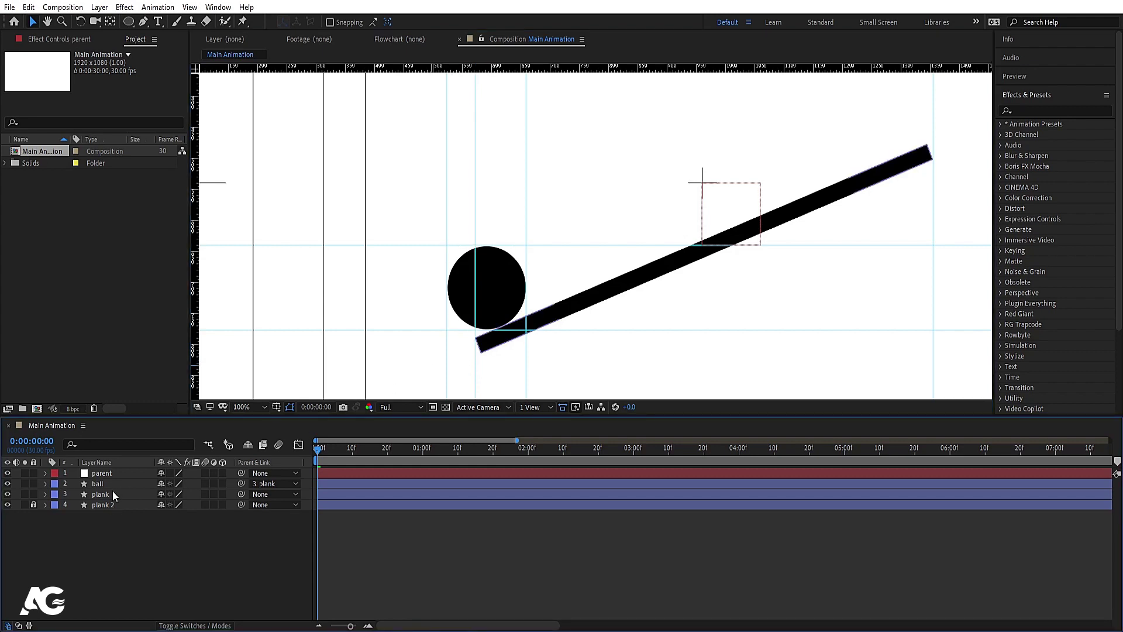
- Parent the plank layer to the null layer "parent" and select the null
click(105, 495)
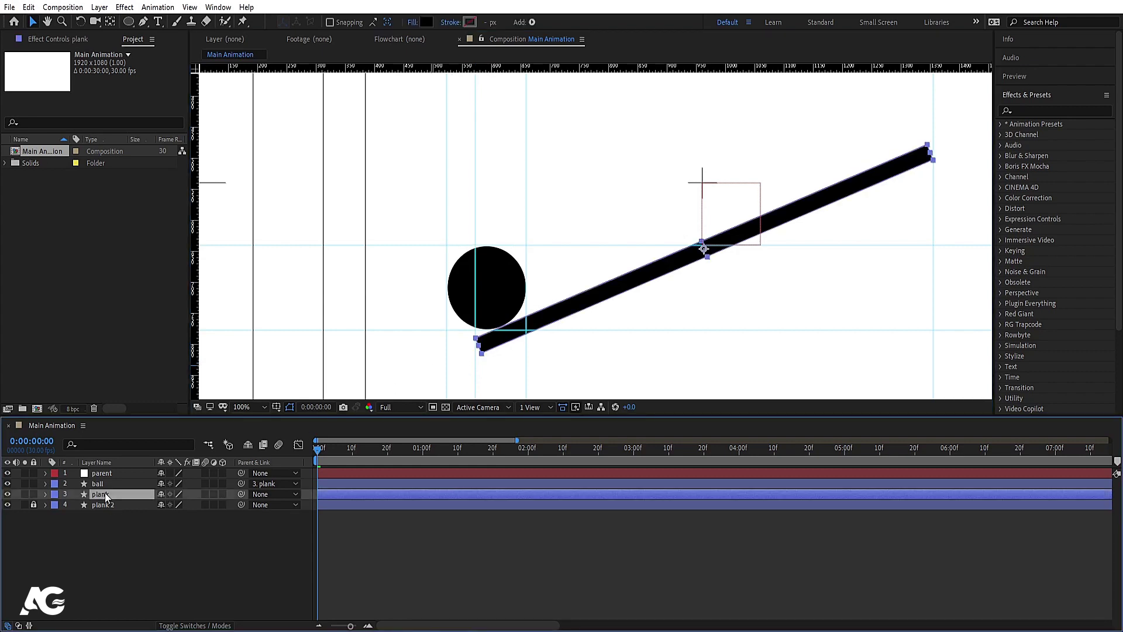
ctrl+click(100, 485)
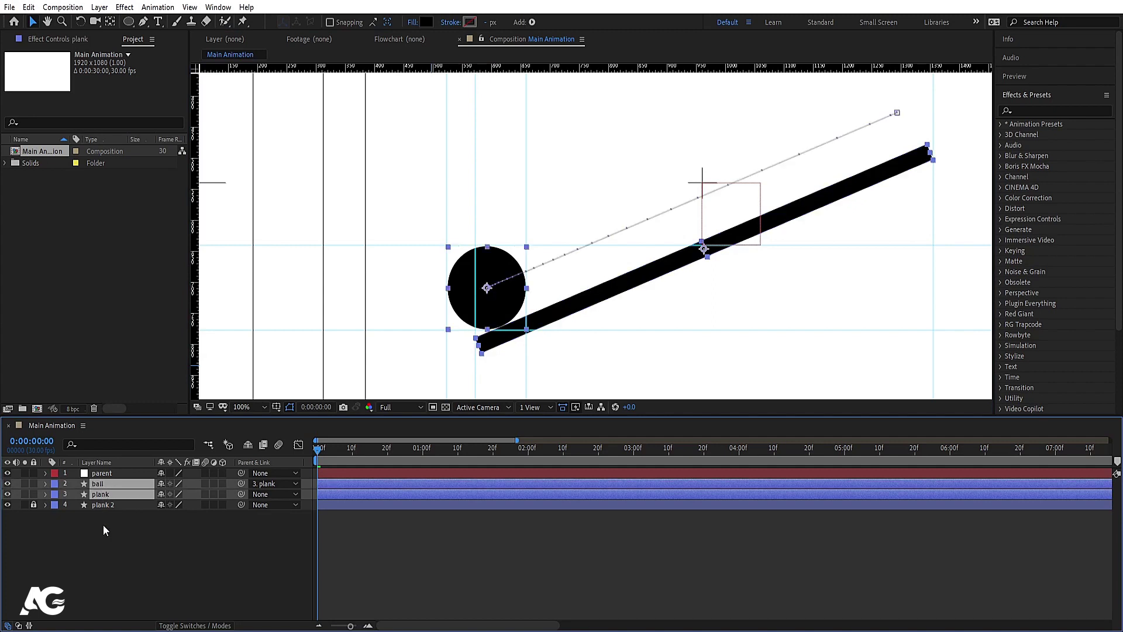
click(103, 525)
click(104, 485)
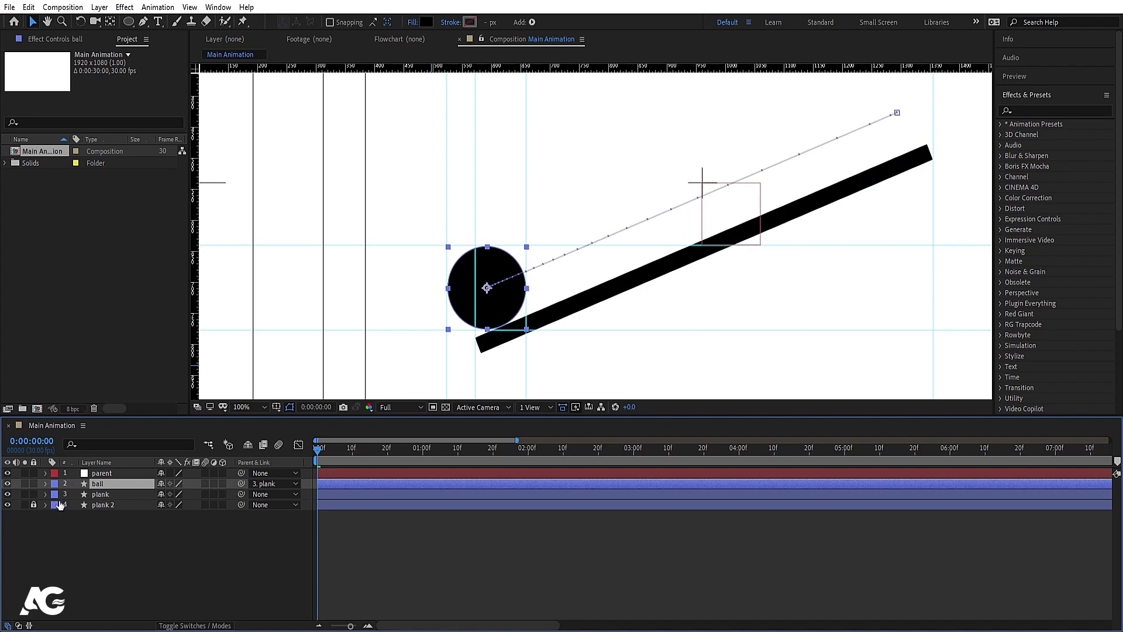
click(101, 494)
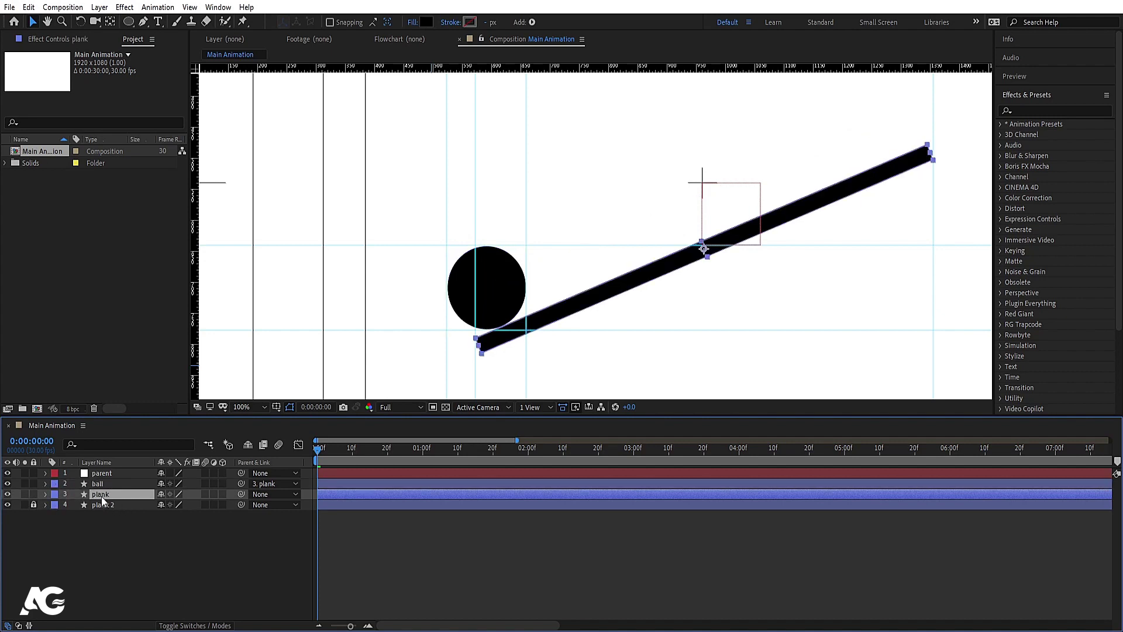
drag(240, 494, 117, 475)
click(117, 475)
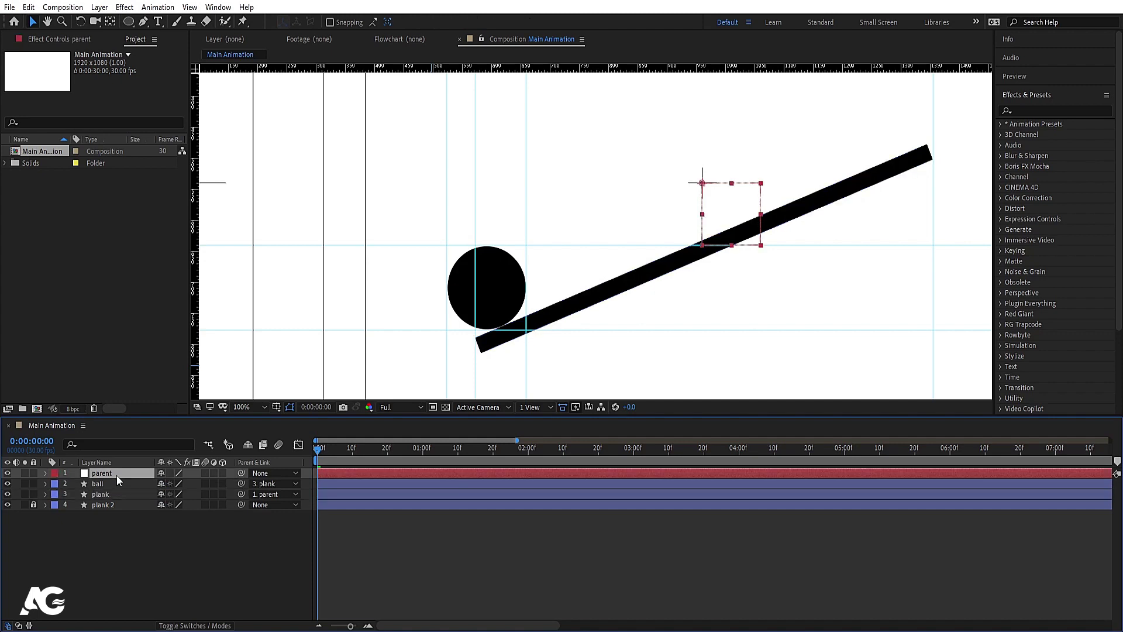
- Add a position keyframe to the "parent" null at 0:00 and reveal the keyframes of all layers
key(p)
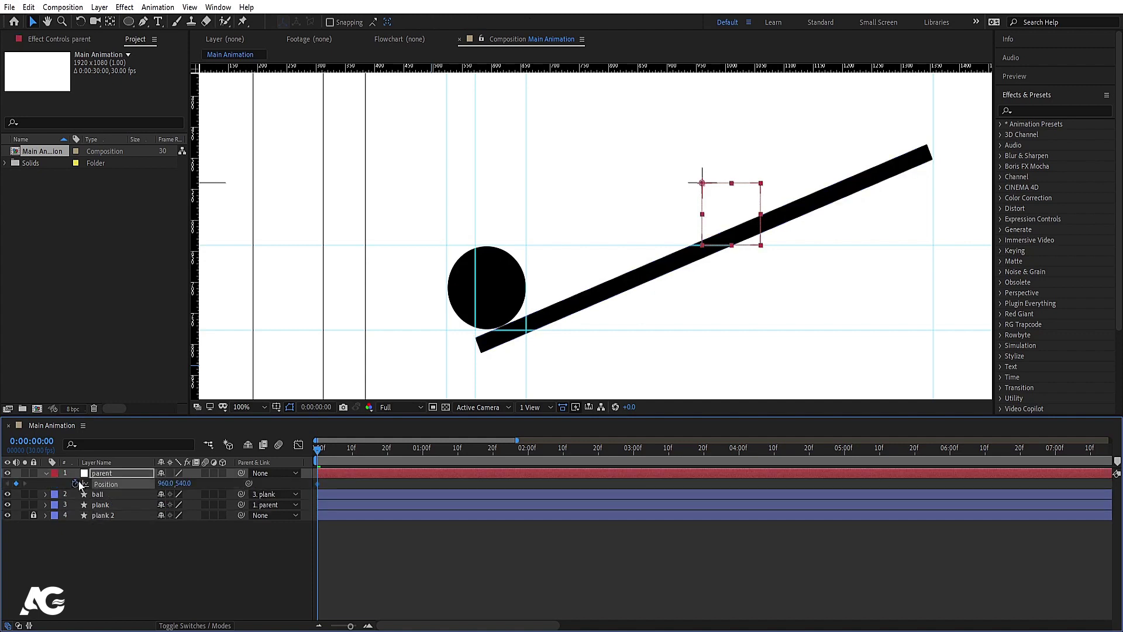
click(75, 484)
key(space)
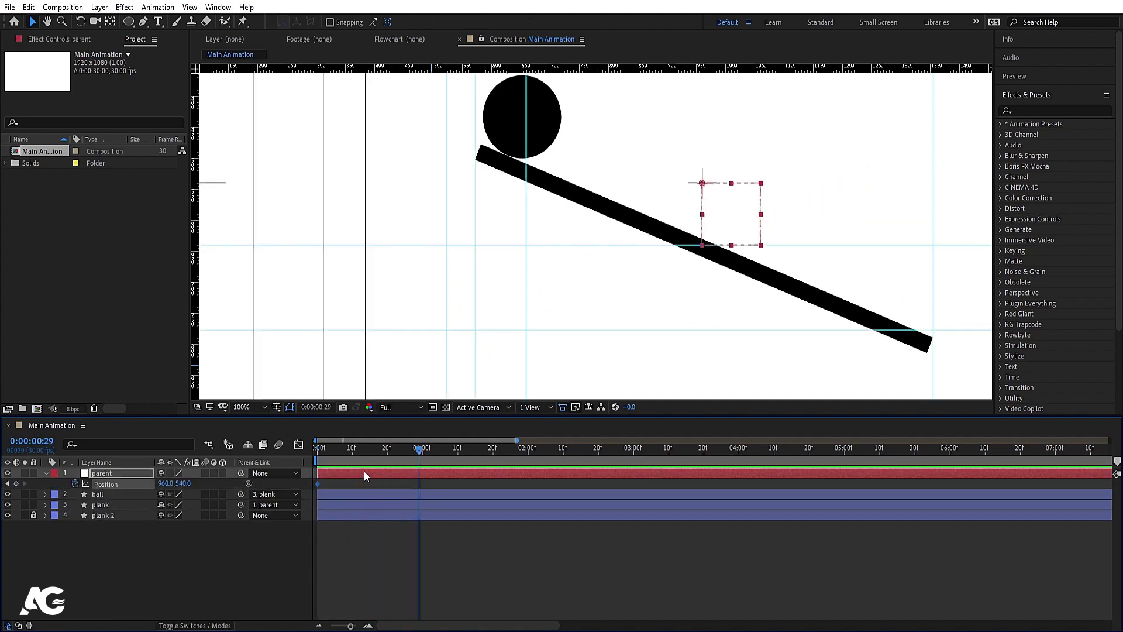
key(p)
click(419, 521)
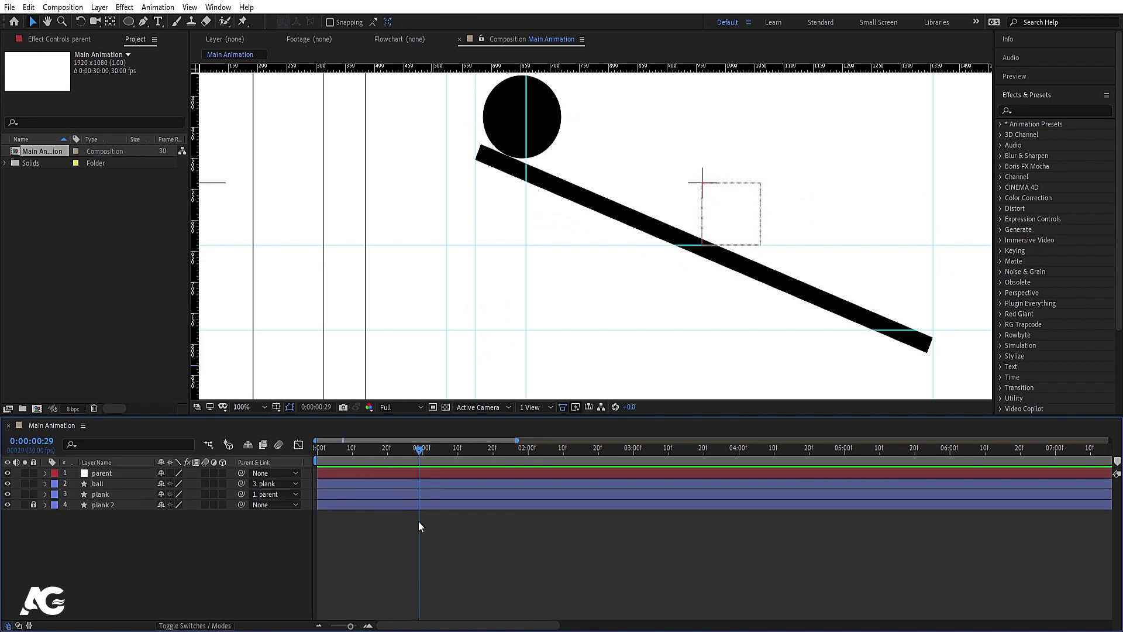
key(u)
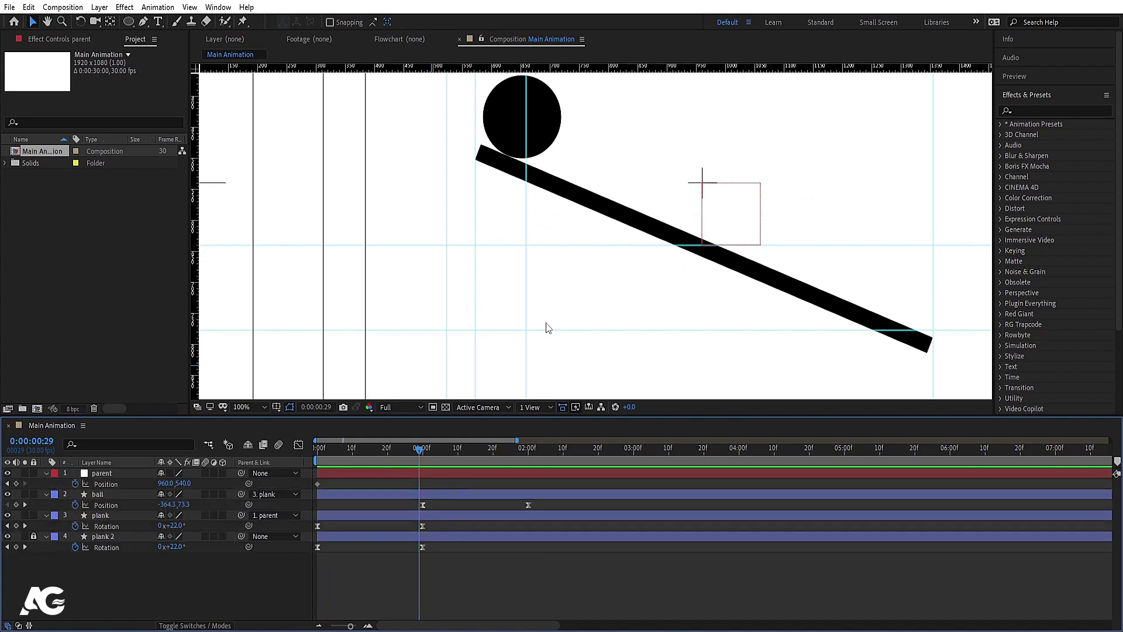
- At 2:00, shift the "parent" null horizontally to position 131, 540 so the ball reaches its starting guides
key(comma)
drag(420, 452, 512, 462)
key(k)
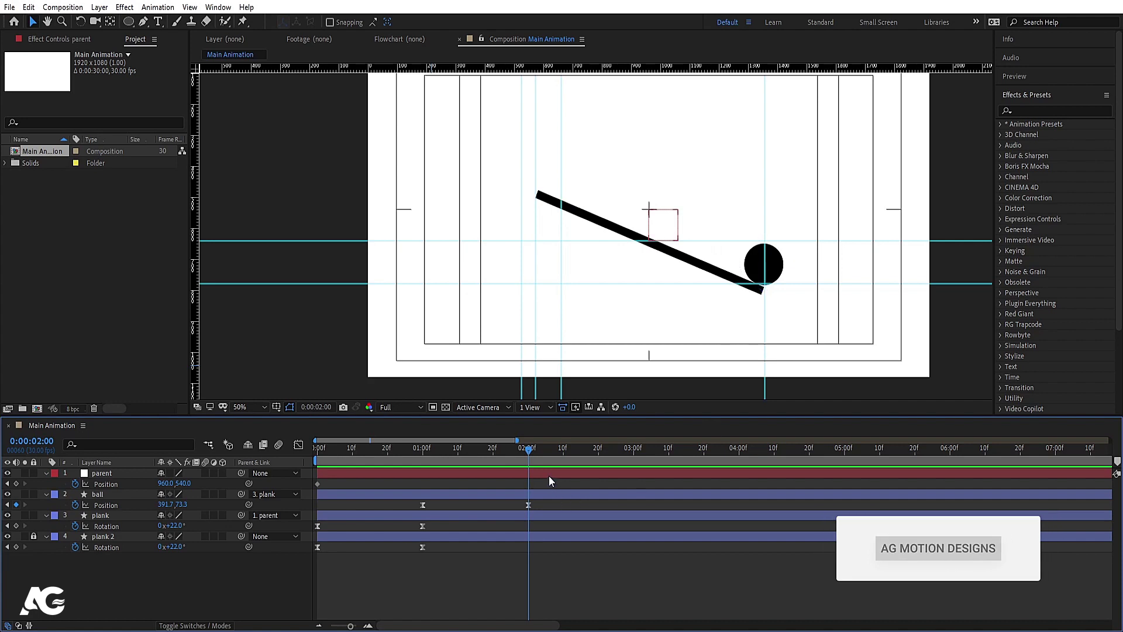
drag(165, 483, 64, 483)
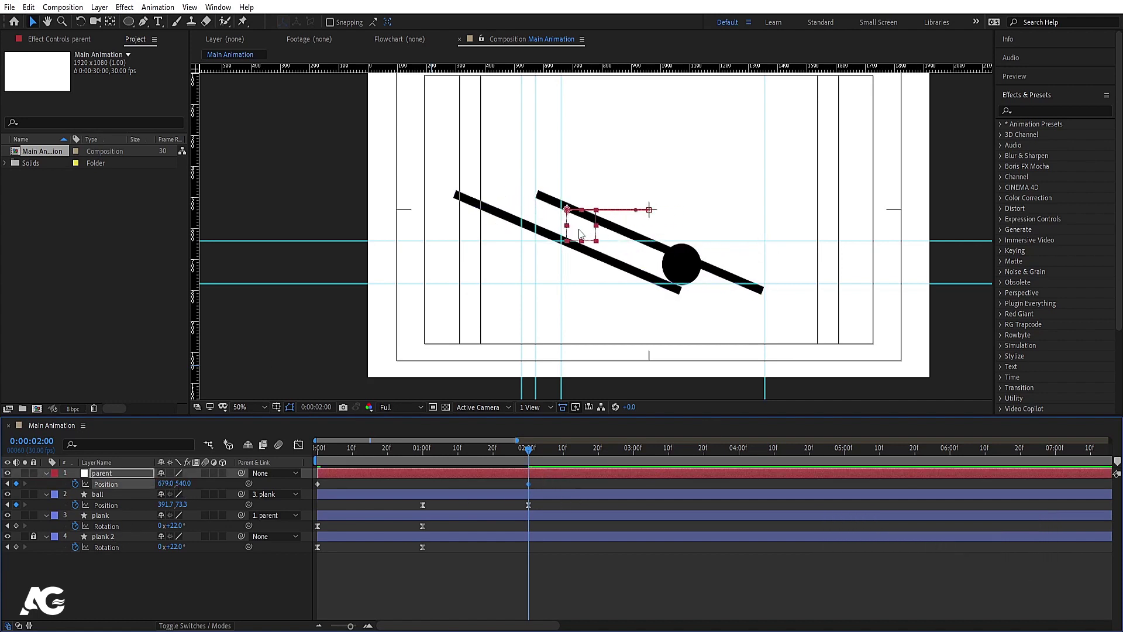
drag(580, 233, 418, 226)
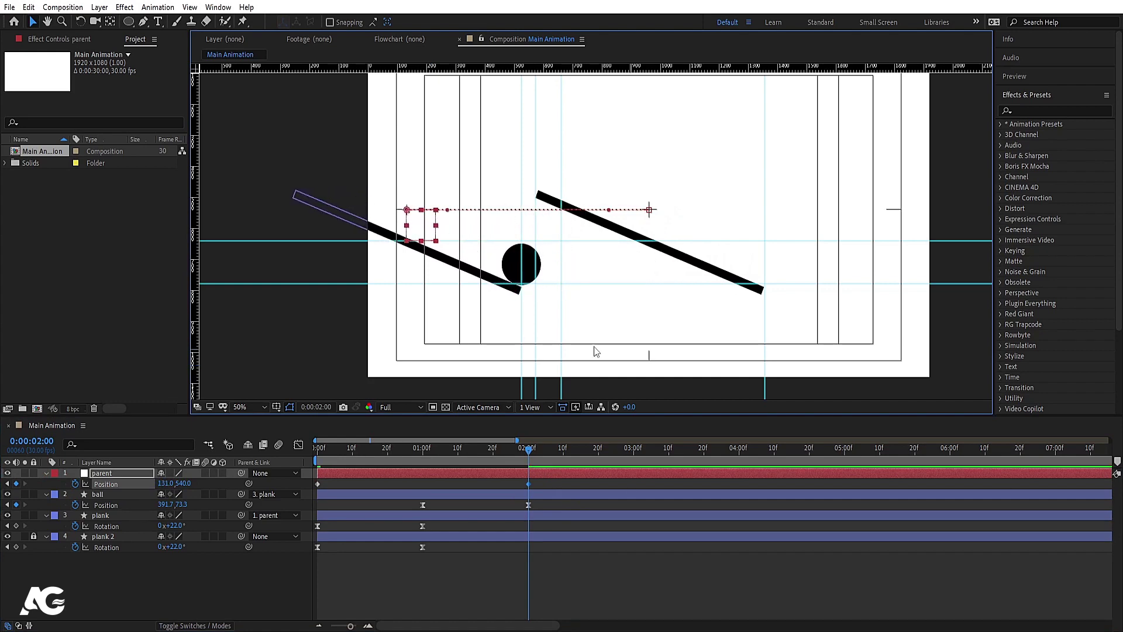
- At 2:03, move the ball off the plank's end to fit between the guides, at position 450.5, 41.5
click(526, 272)
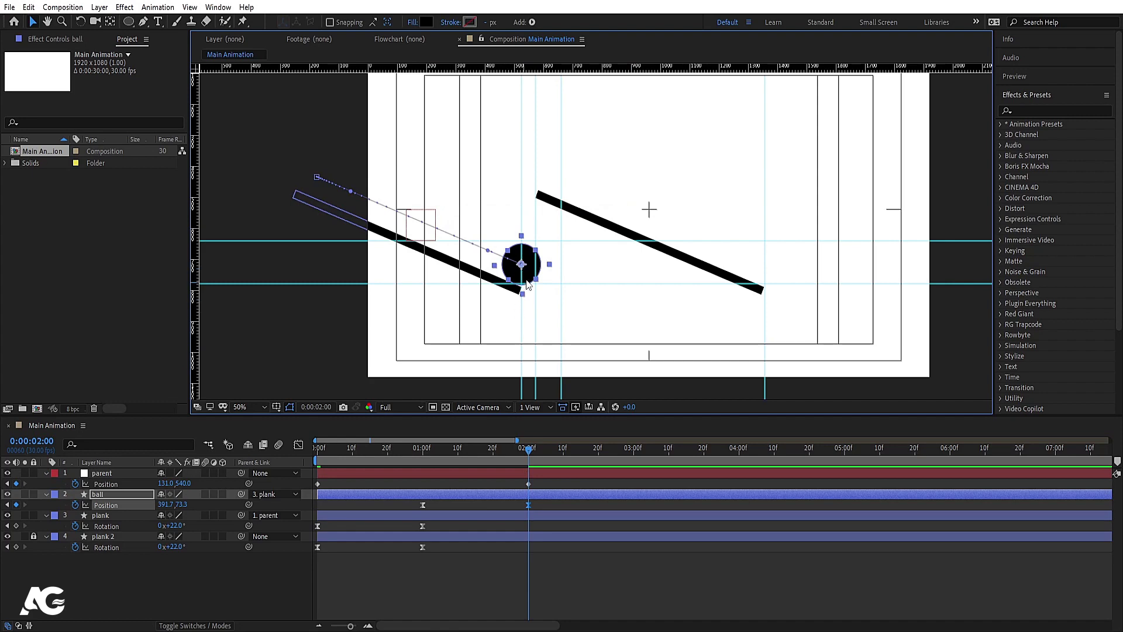
scroll(556, 257, up, 3)
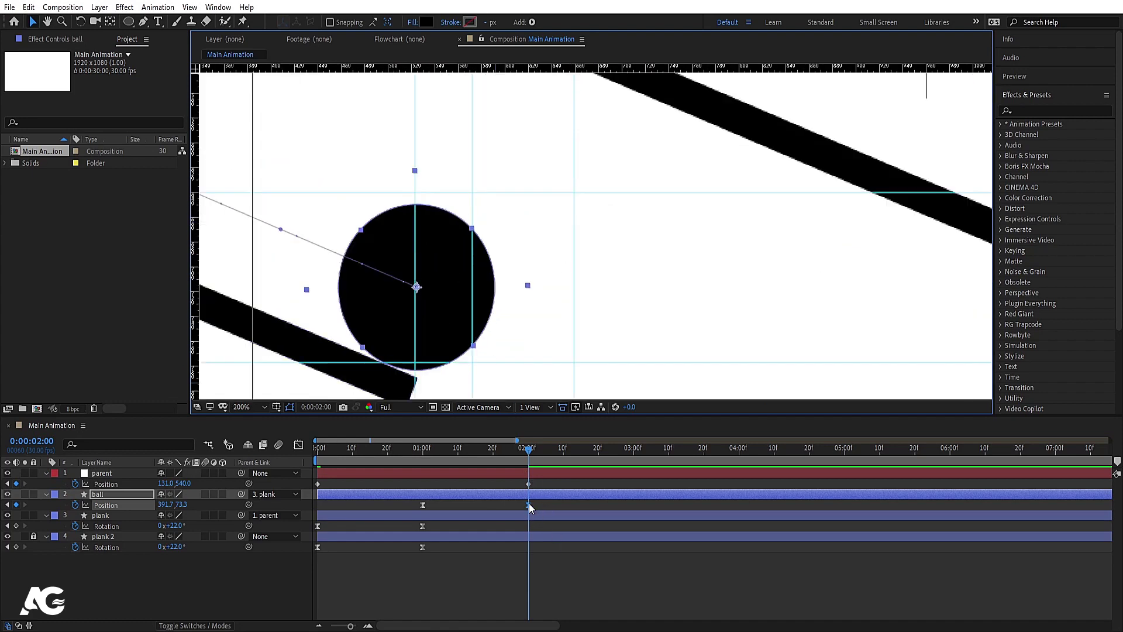
key(Page_Down)
key(Page_Down)
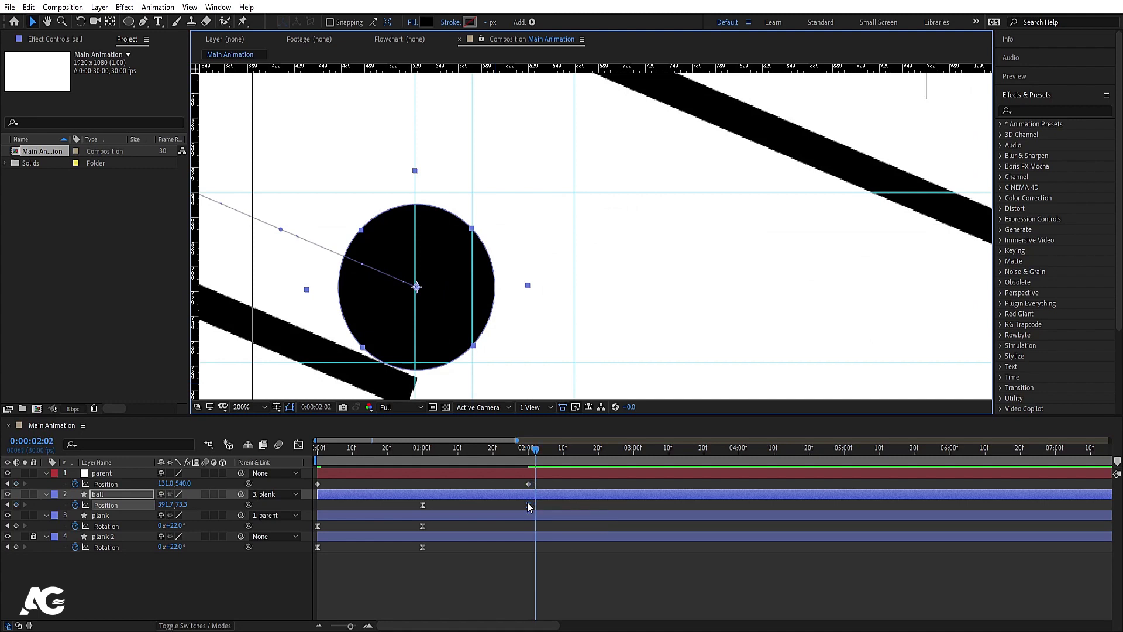
key(Page_Down)
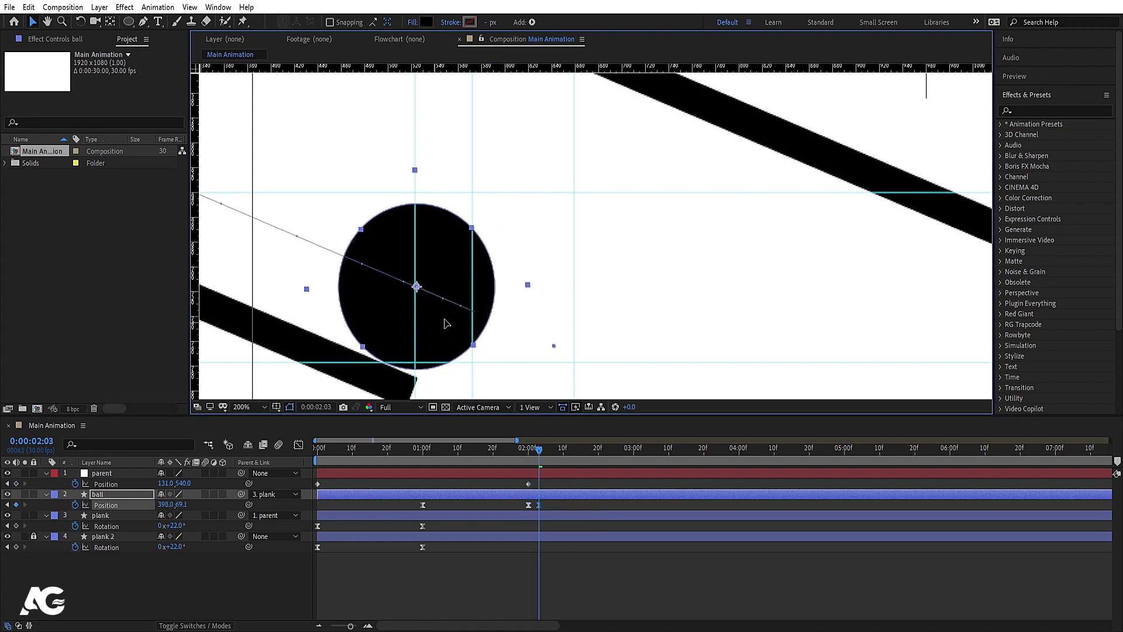
drag(443, 322, 513, 312)
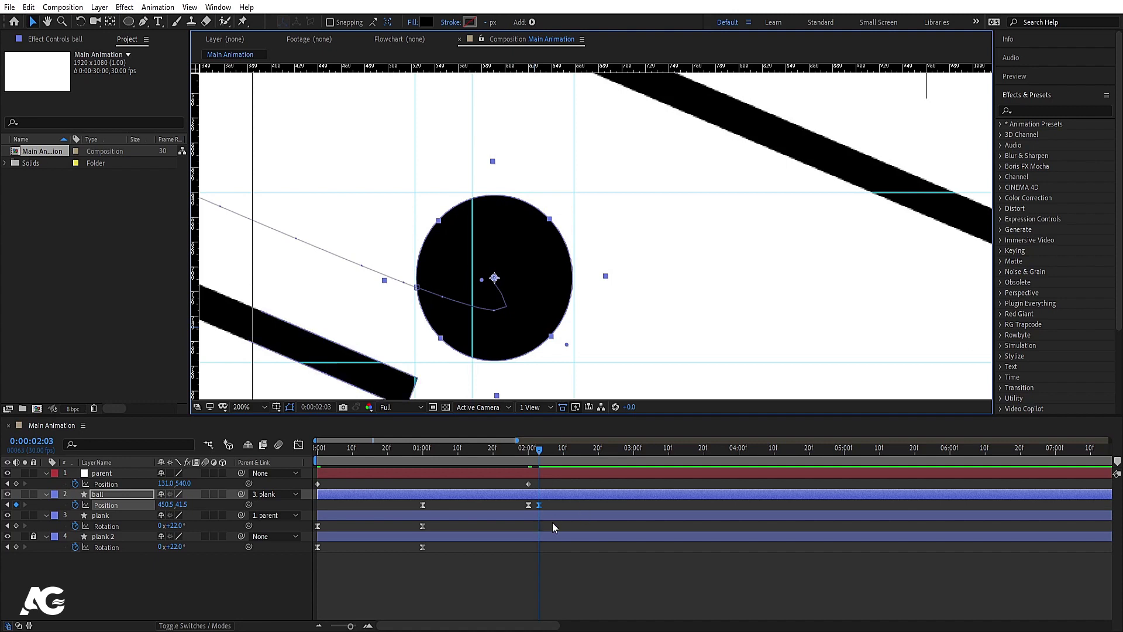
- Set the spatial interpolation of the ball's last two position keyframes to Linear
mouse_move(520, 503)
mouse_down()
mouse_move(556, 504)
mouse_move(542, 503)
mouse_up()
right_click(541, 503)
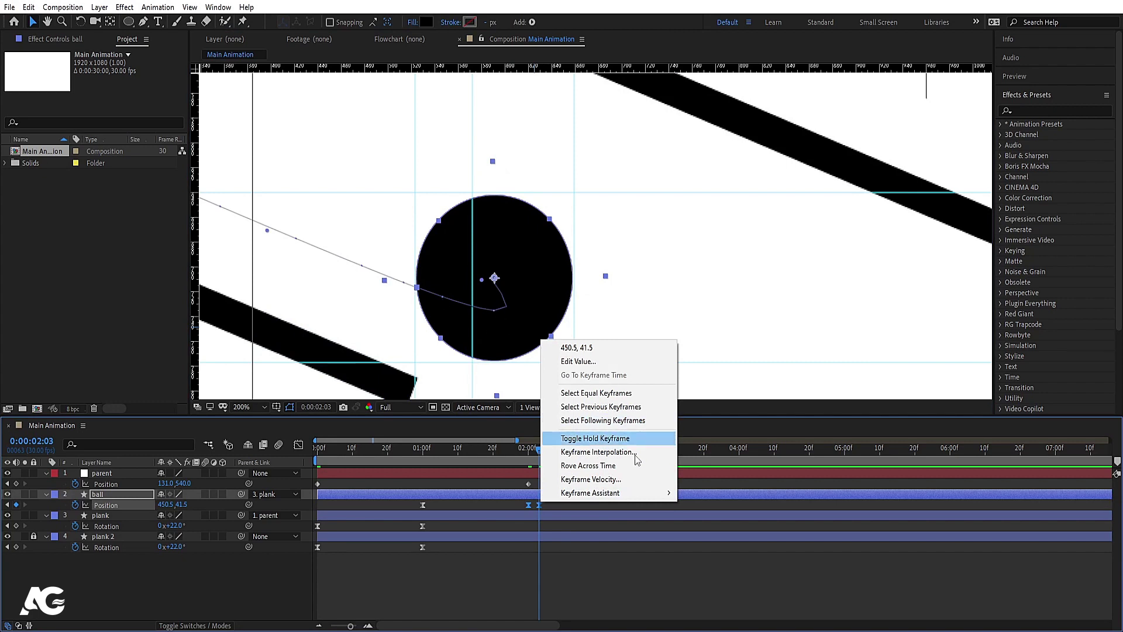
click(601, 452)
click(566, 297)
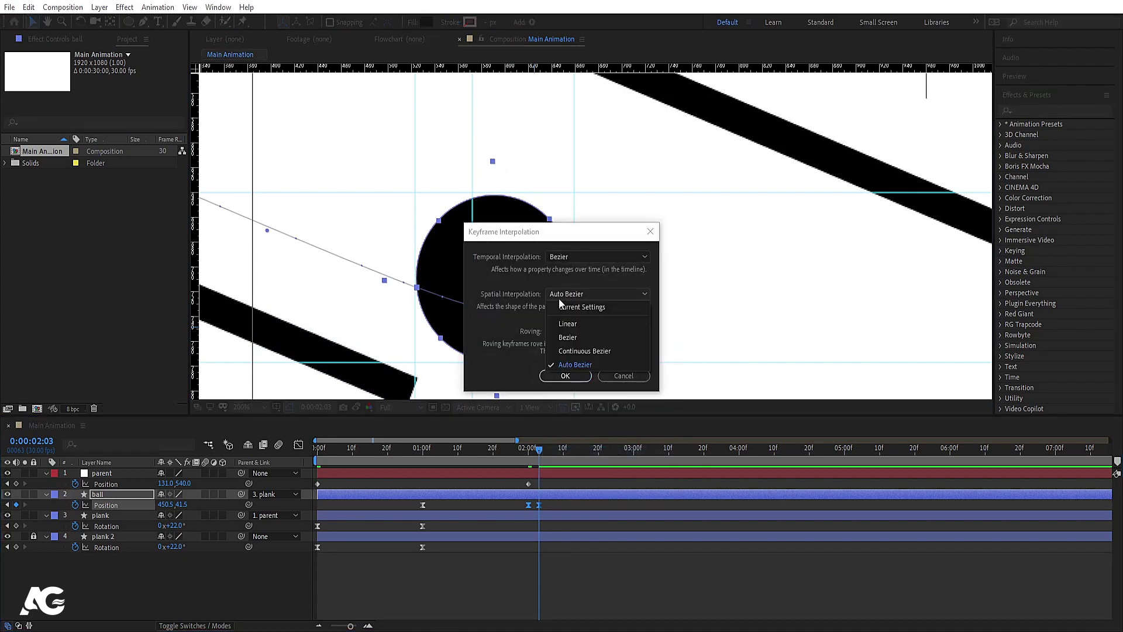
click(572, 328)
click(550, 375)
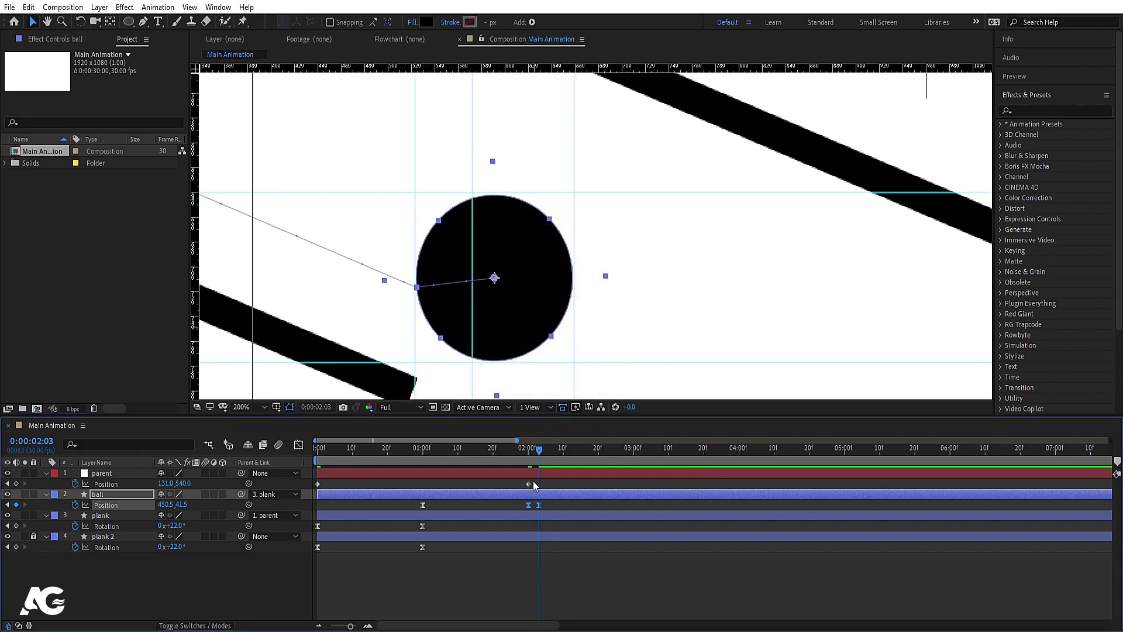
- Preview the ball rolling down the plank and leaving its end
click(515, 452)
key(space)
drag(512, 452, 450, 451)
scroll(468, 308, down, 3)
key(space)
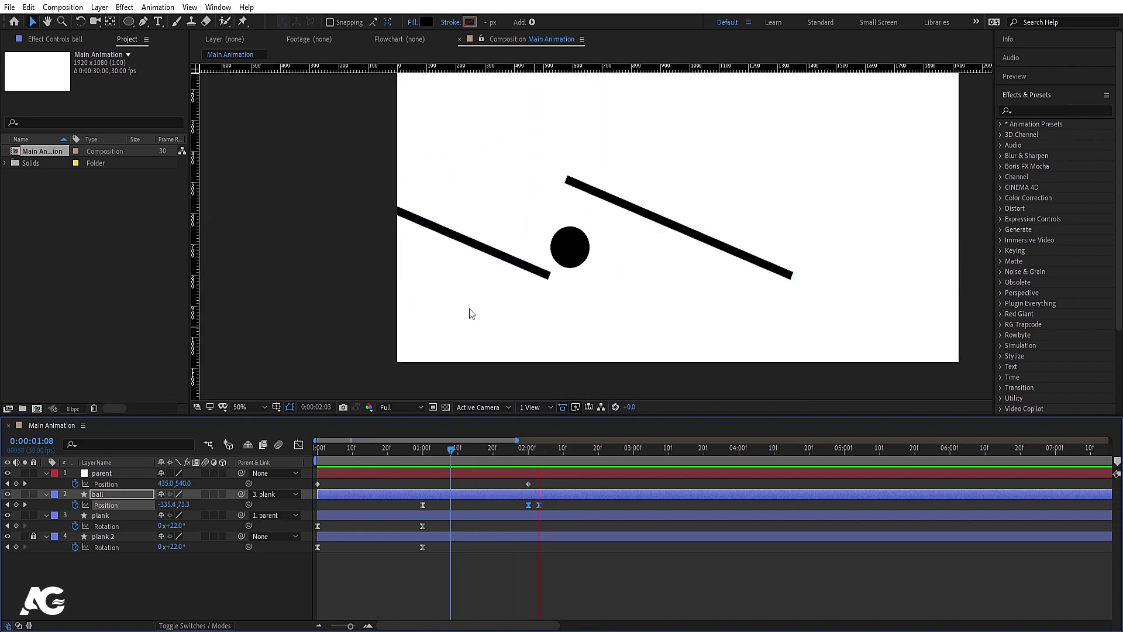
key(space)
mouse_move(486, 452)
mouse_down()
mouse_move(439, 450)
mouse_move(475, 452)
mouse_up()
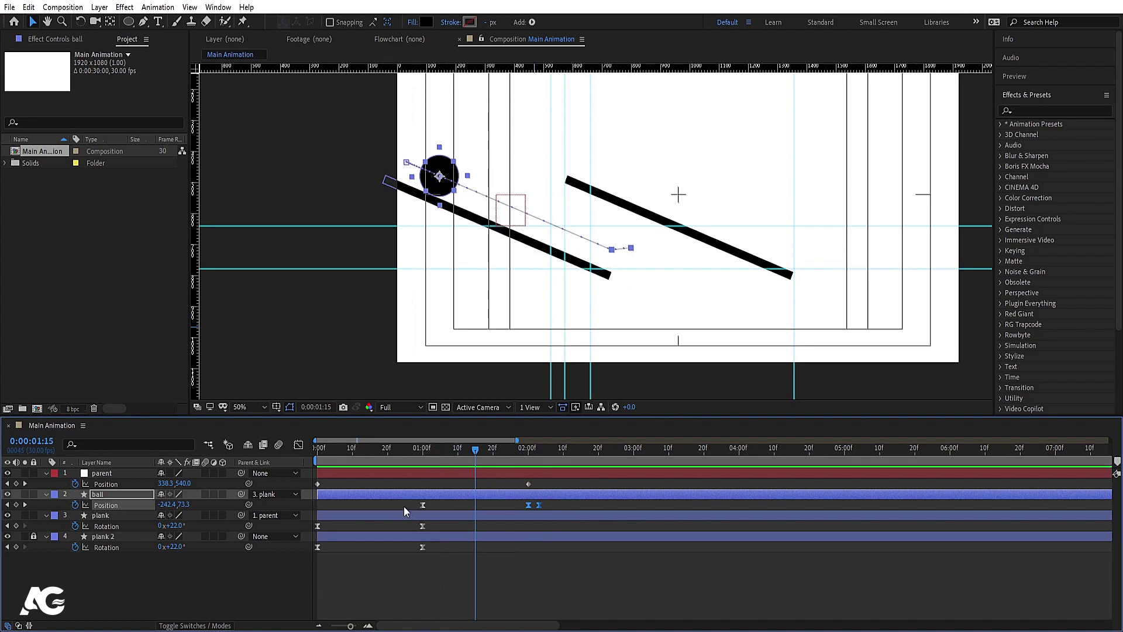
- Check the speed graph of the ball's position keyframes and replay the motion from 1:00
drag(403, 507, 538, 506)
click(298, 445)
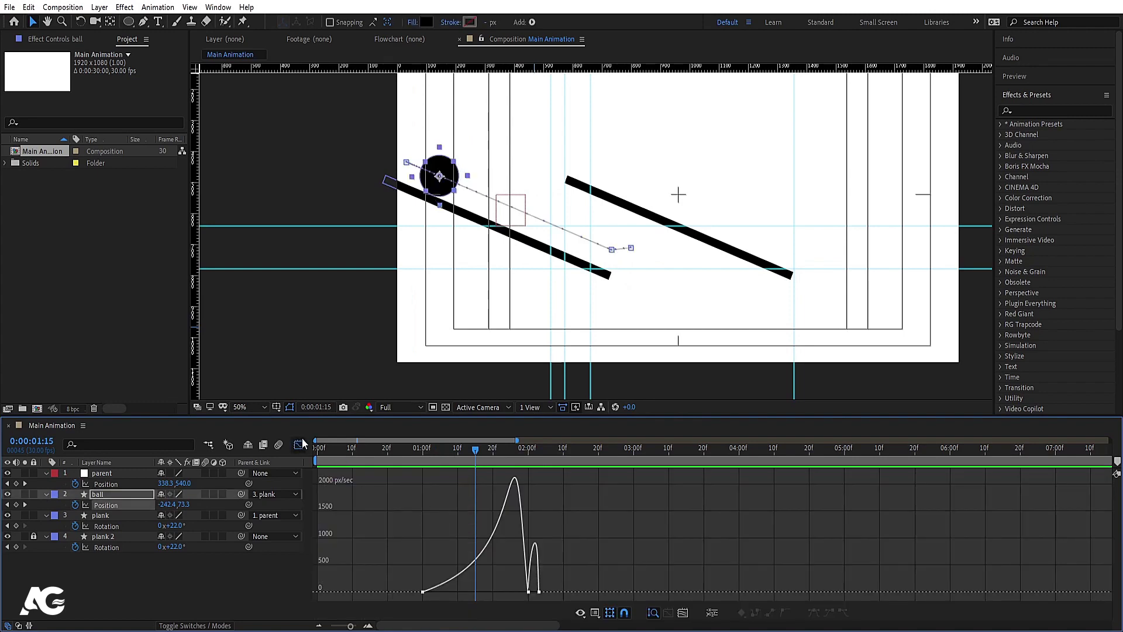
click(300, 443)
drag(408, 504, 555, 508)
drag(427, 455, 423, 454)
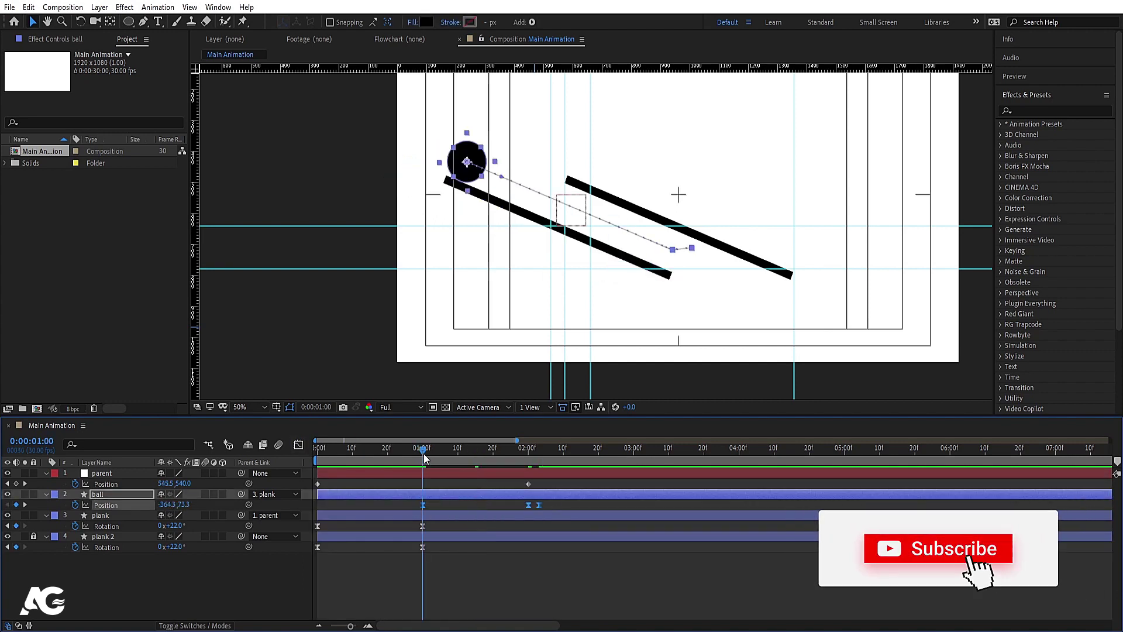
key(space)
key(space)
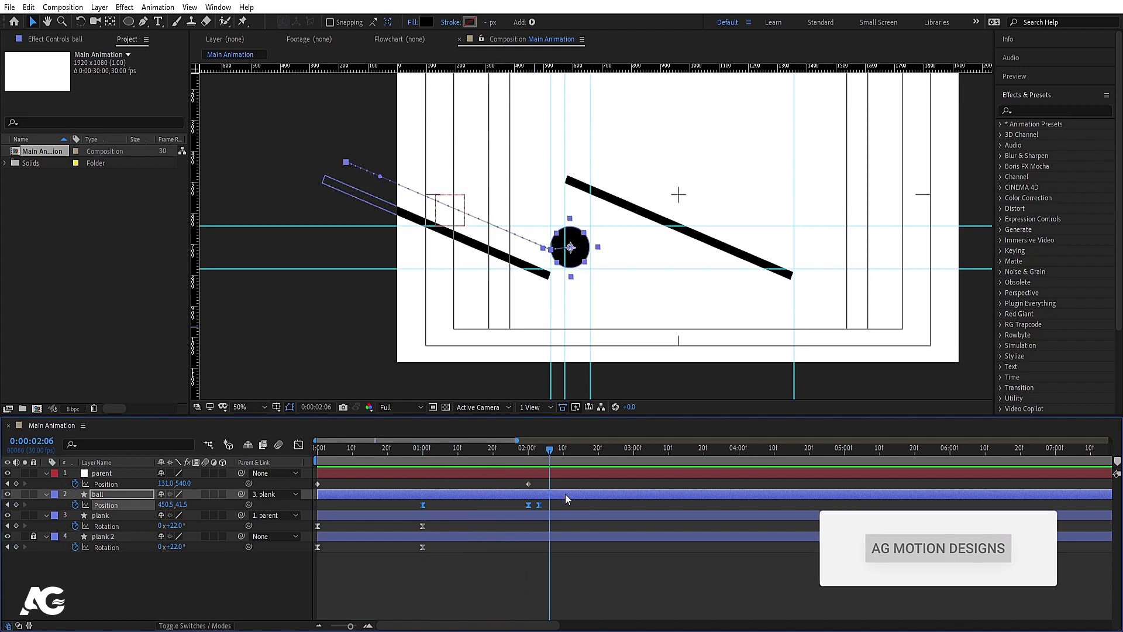
- Delay the ball's last position keyframe to 2:06 and preview the roll from 0:29
click(549, 508)
drag(538, 505, 548, 507)
click(420, 453)
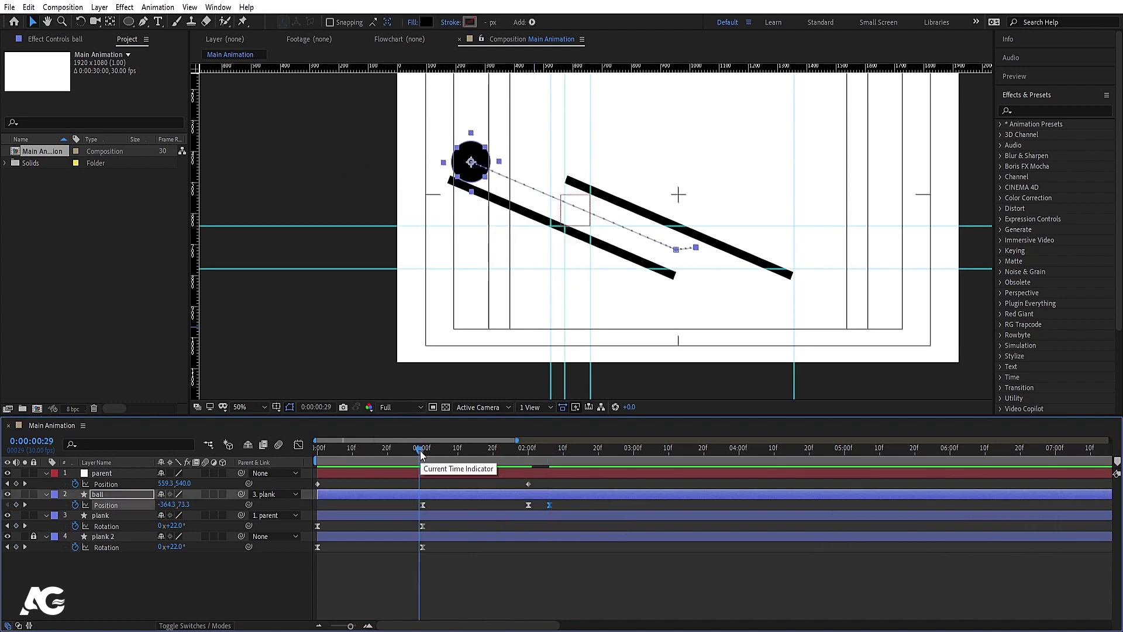
key(space)
key(space)
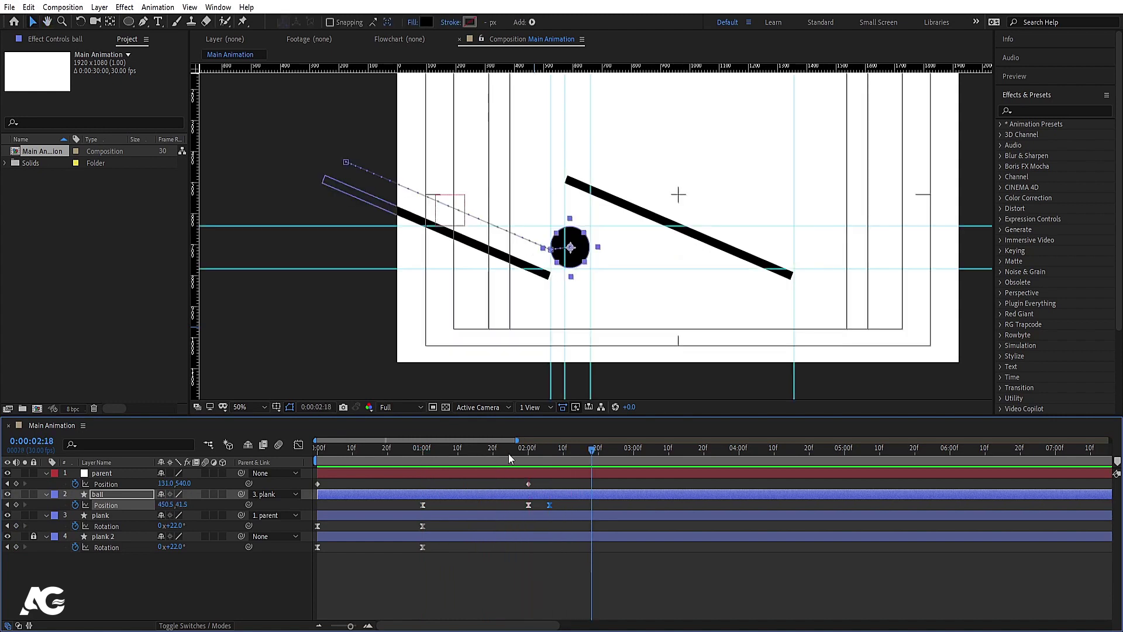
- Replay the ball's roll and its transition off the plank to judge the timing
click(540, 453)
click(528, 452)
key(space)
key(space)
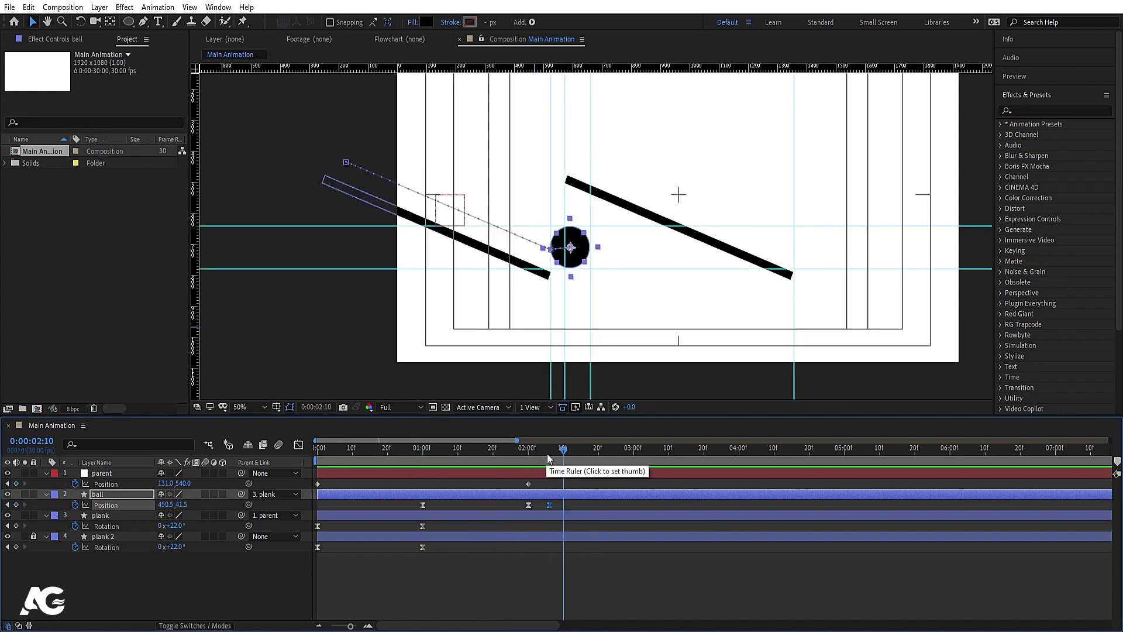
click(444, 454)
key(space)
key(space)
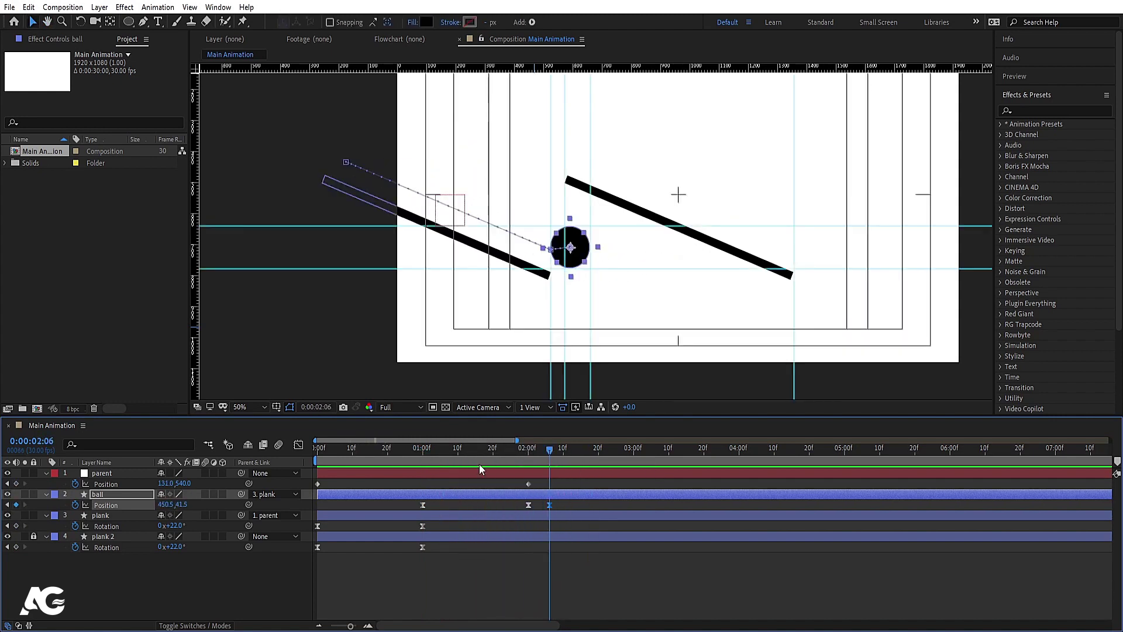
click(575, 505)
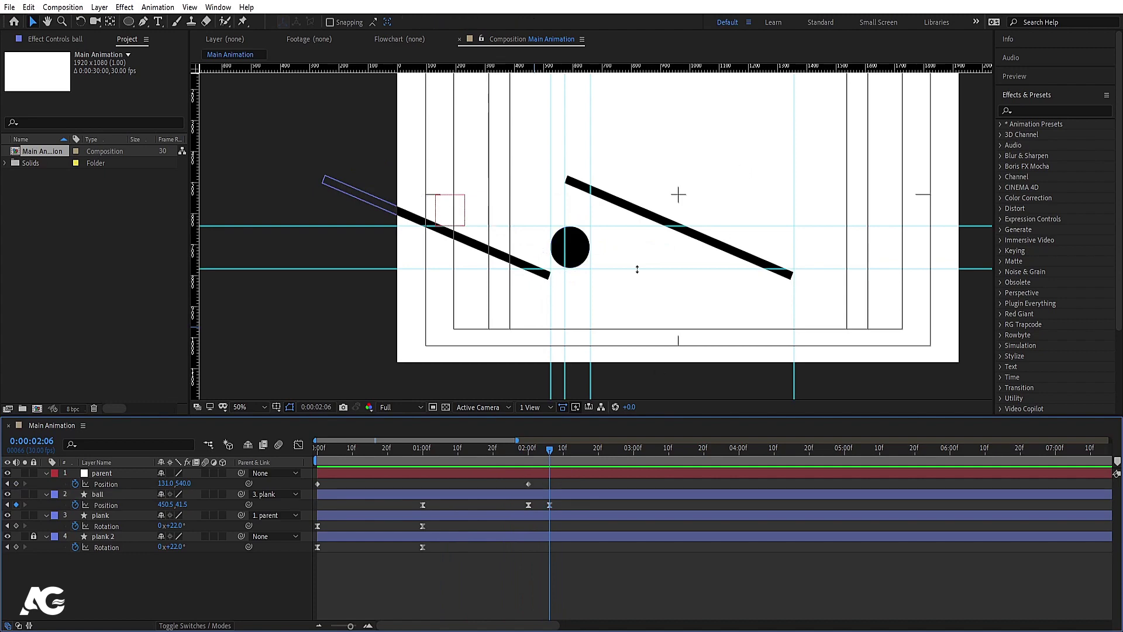
- Move the "parent" null's second position keyframe to 2:06 and play the animation from the start
scroll(570, 241, up, 2)
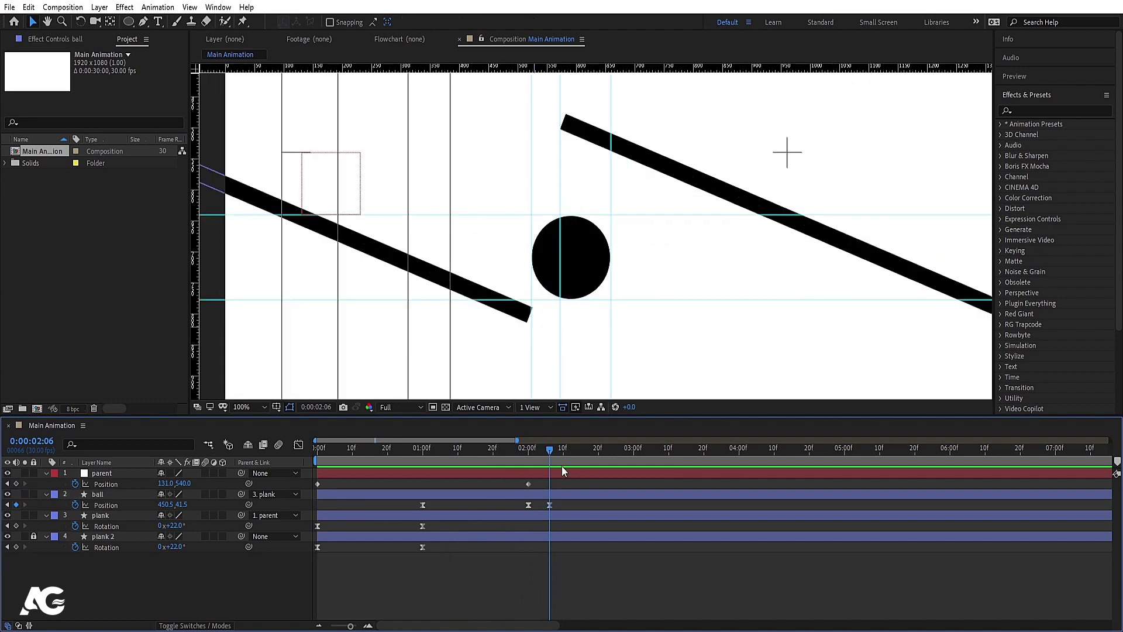
drag(528, 484, 549, 486)
drag(376, 448, 317, 448)
scroll(521, 289, down, 2)
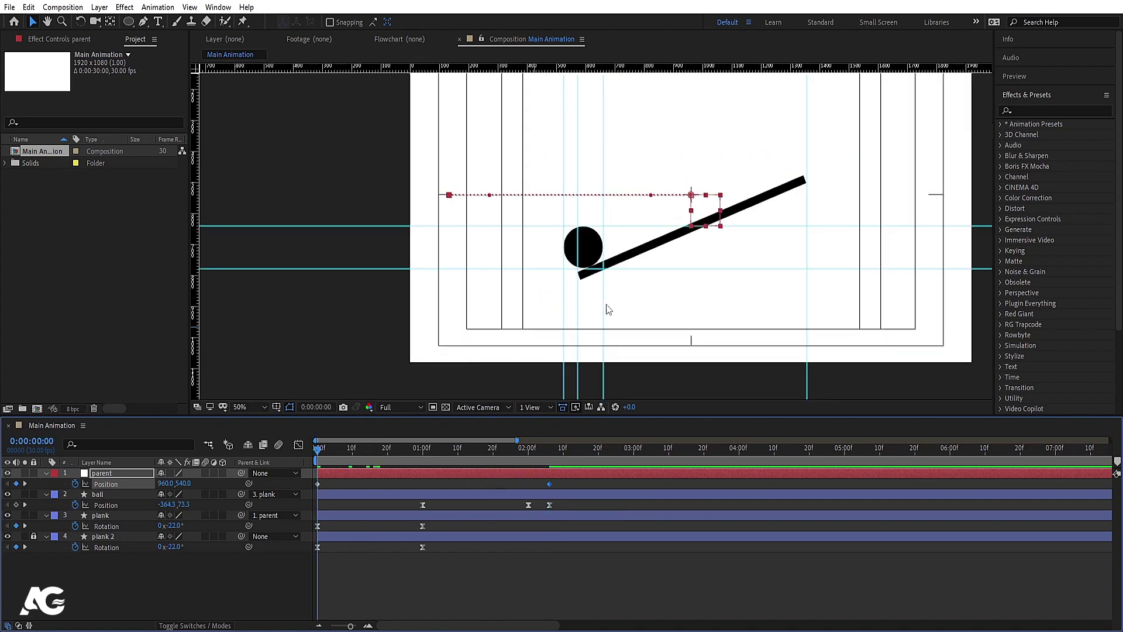
key(space)
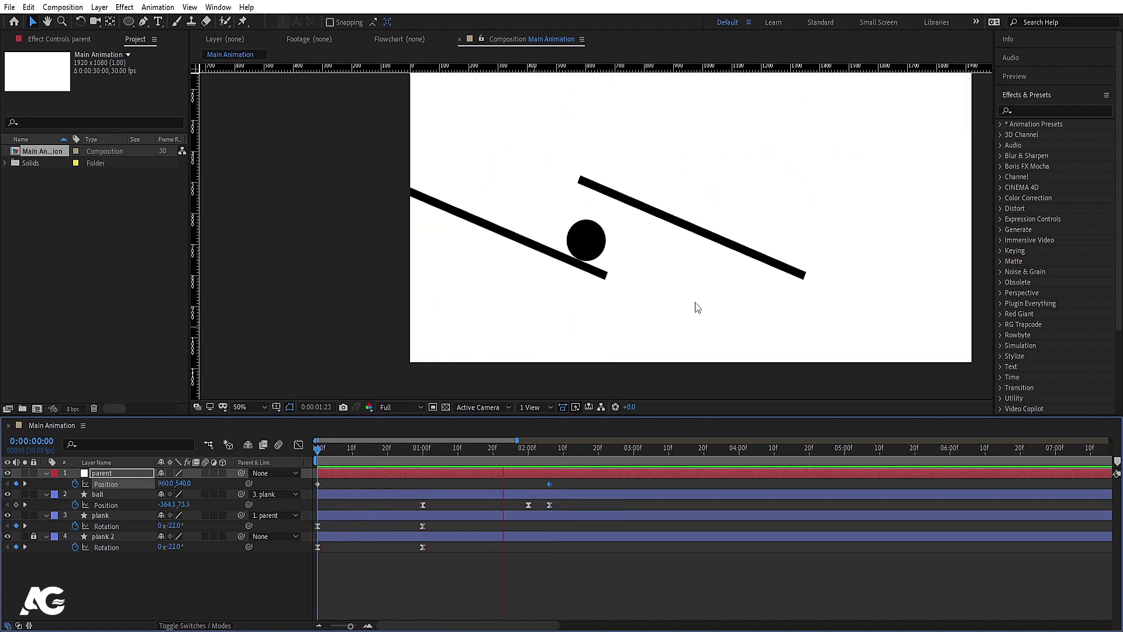
- Shorten the outgoing ease of the ball's position keyframe at 1:00 in the speed graph and preview the animation
drag(413, 507, 537, 510)
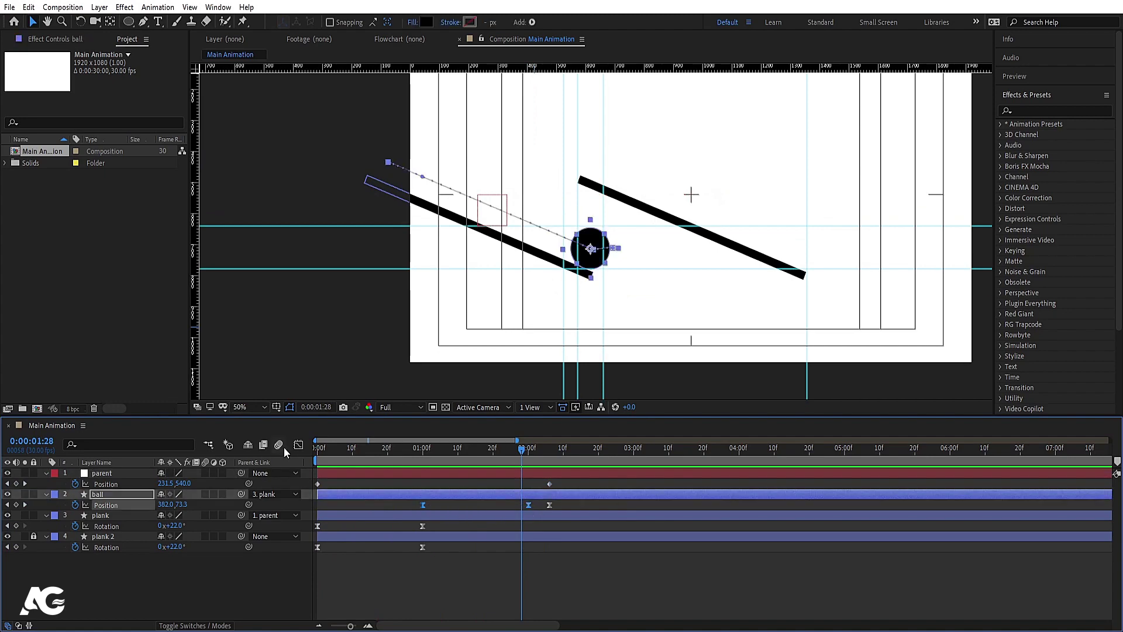
click(298, 446)
drag(395, 561, 457, 594)
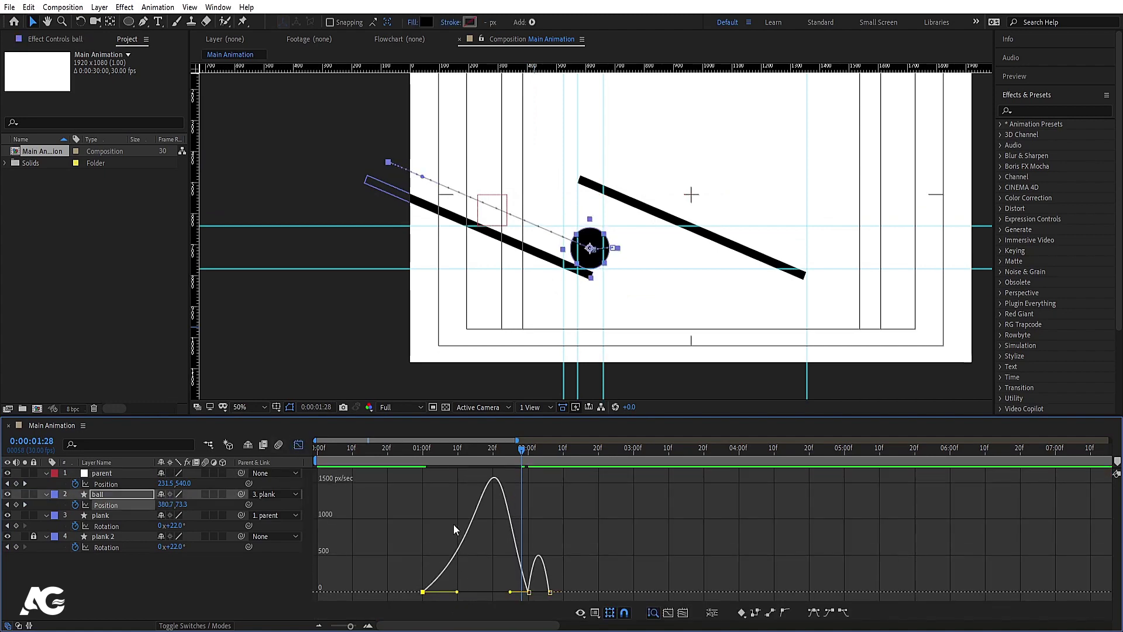
key(space)
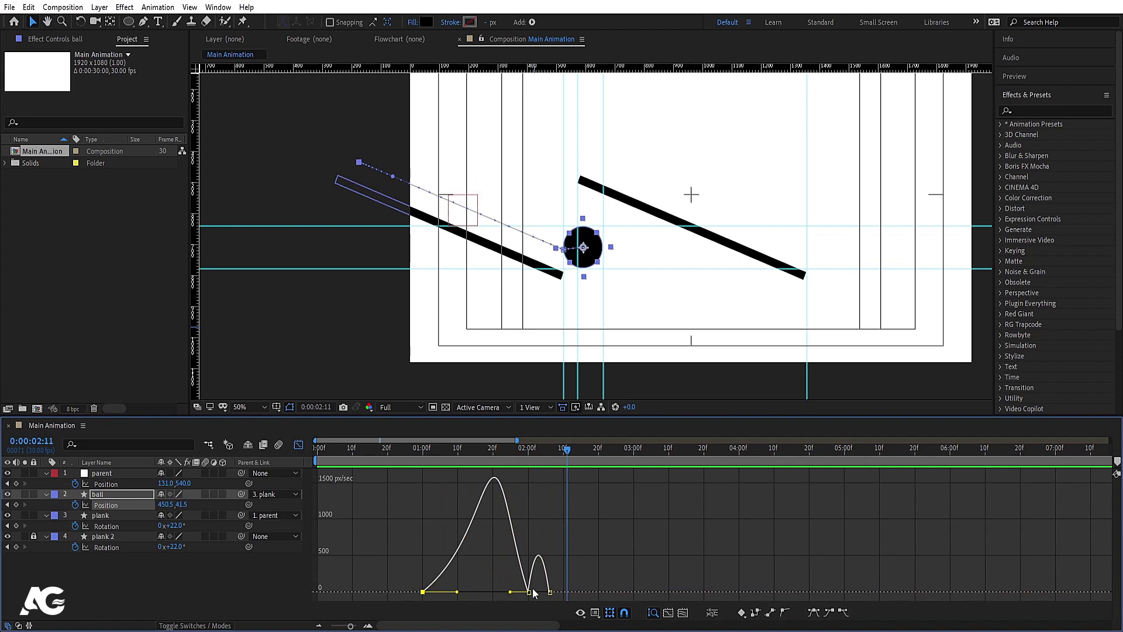
click(299, 444)
key(Home)
key(space)
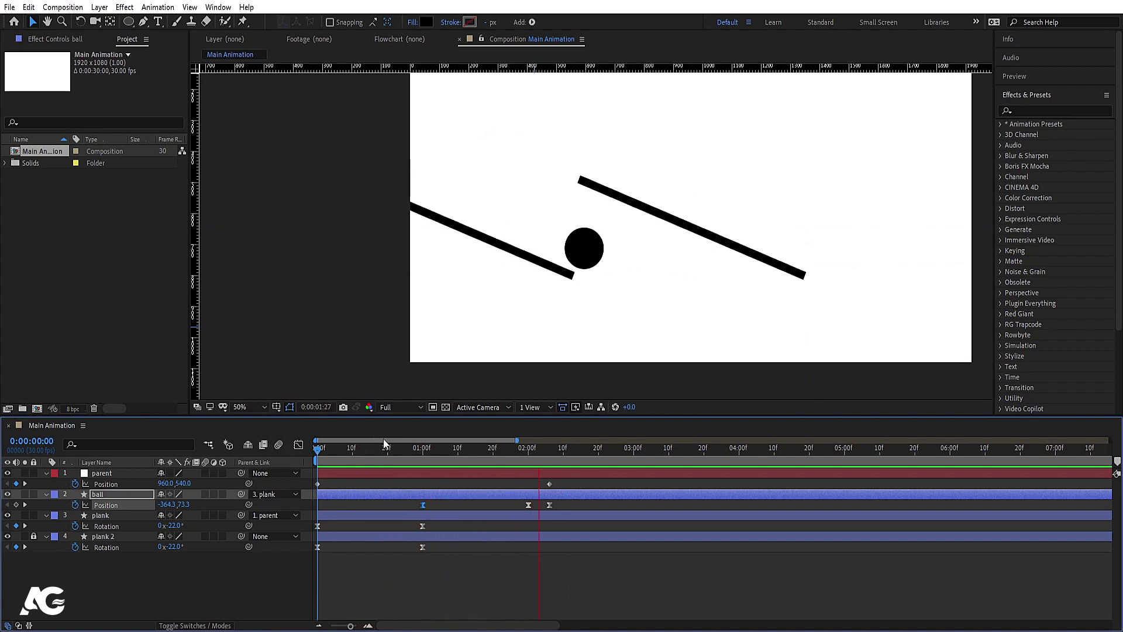
key(space)
- Check the ball and planks against the guides around 2:06 and select the "parent" null's last position keyframe
key(Page_Down)
key(Page_Down)
key(Page_Down)
key(Page_Down)
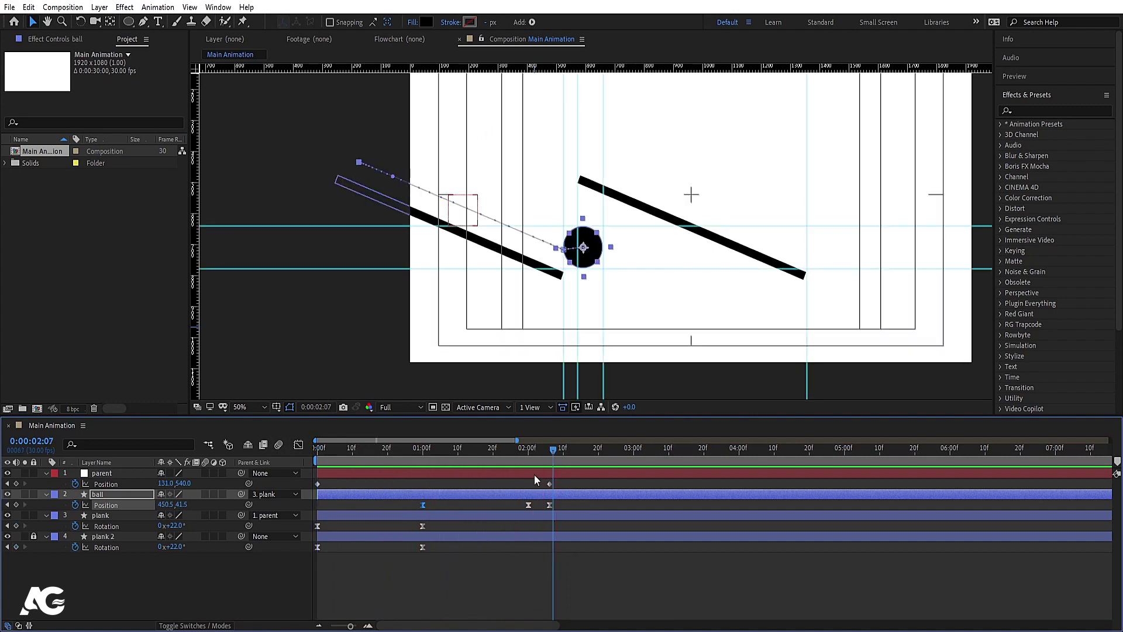
key(Page_Up)
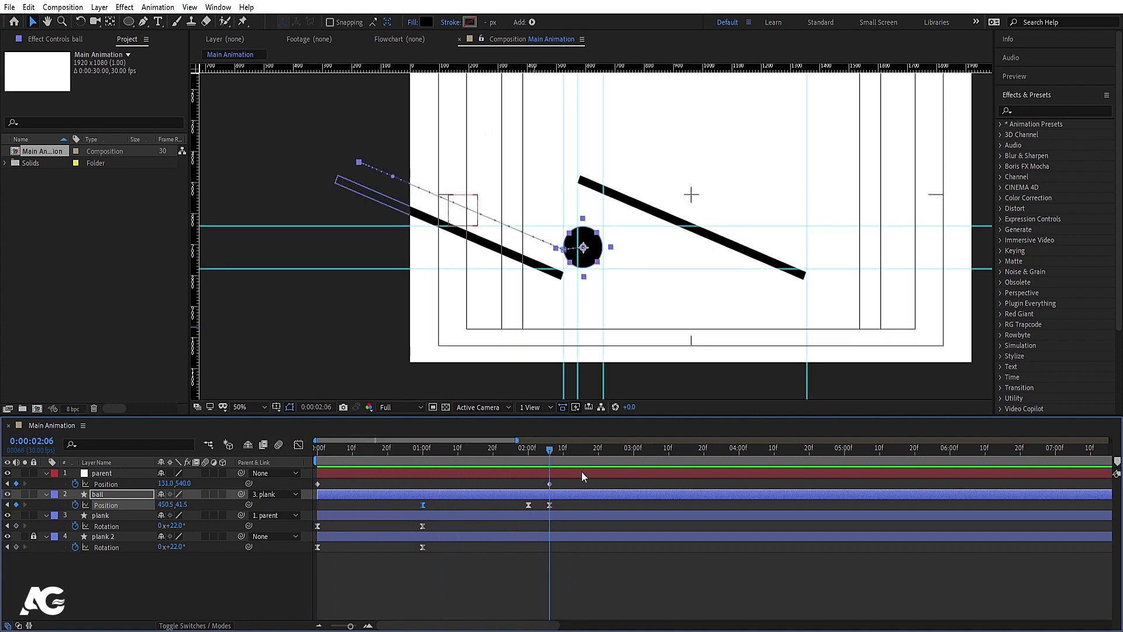
click(549, 484)
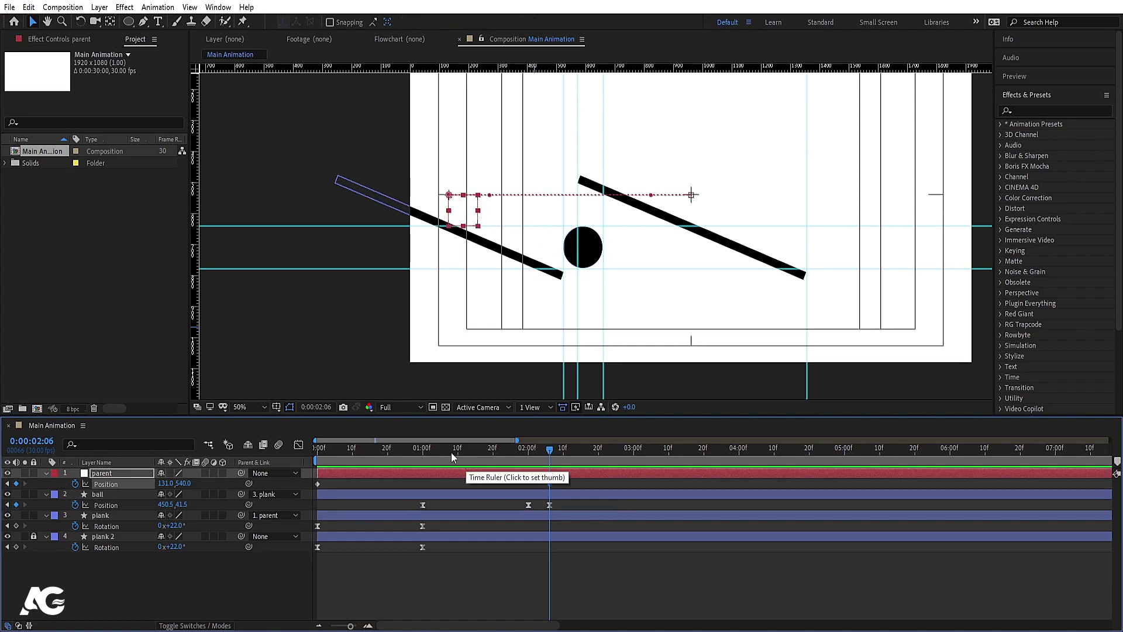
- Return to the first frame, unlock the "plank 2" layer and delete all its rotation keyframes
click(351, 450)
key(Home)
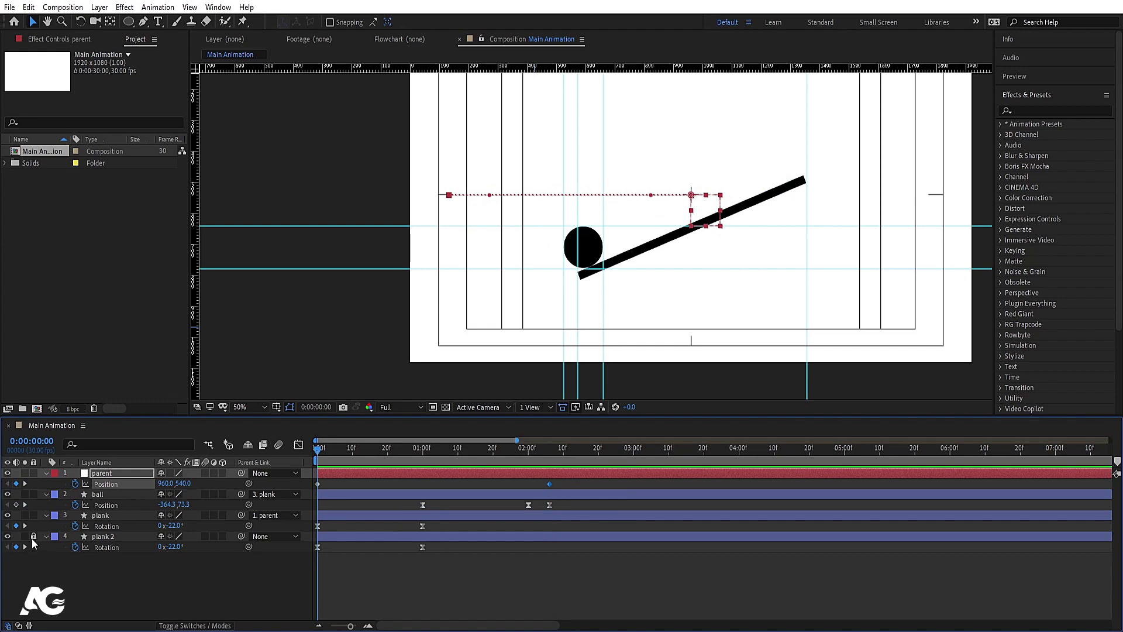
click(101, 536)
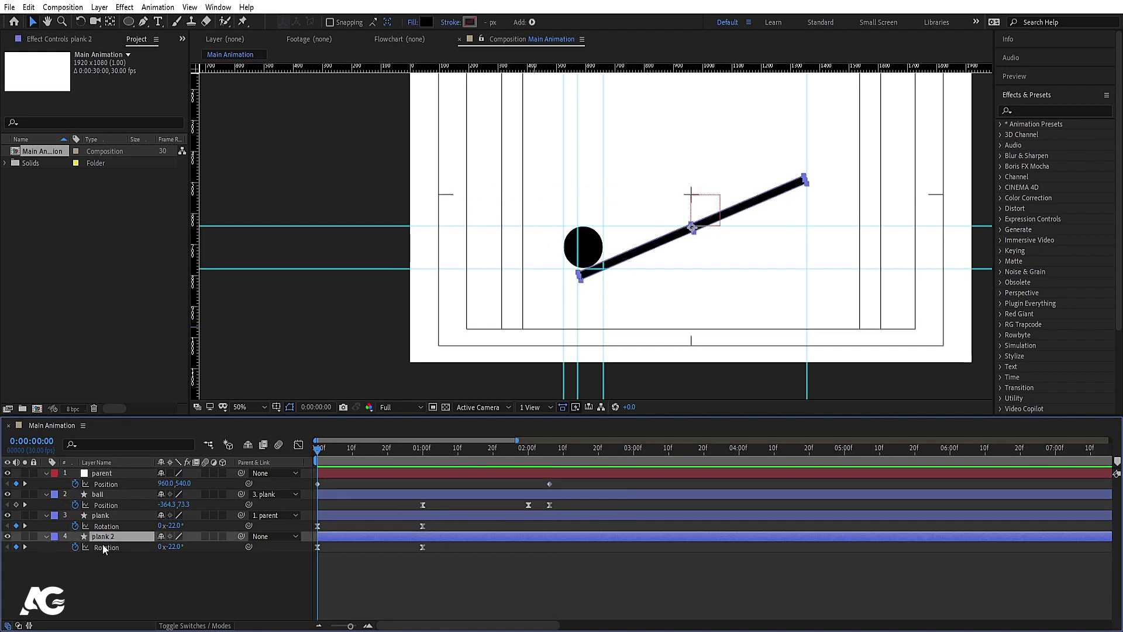
click(110, 546)
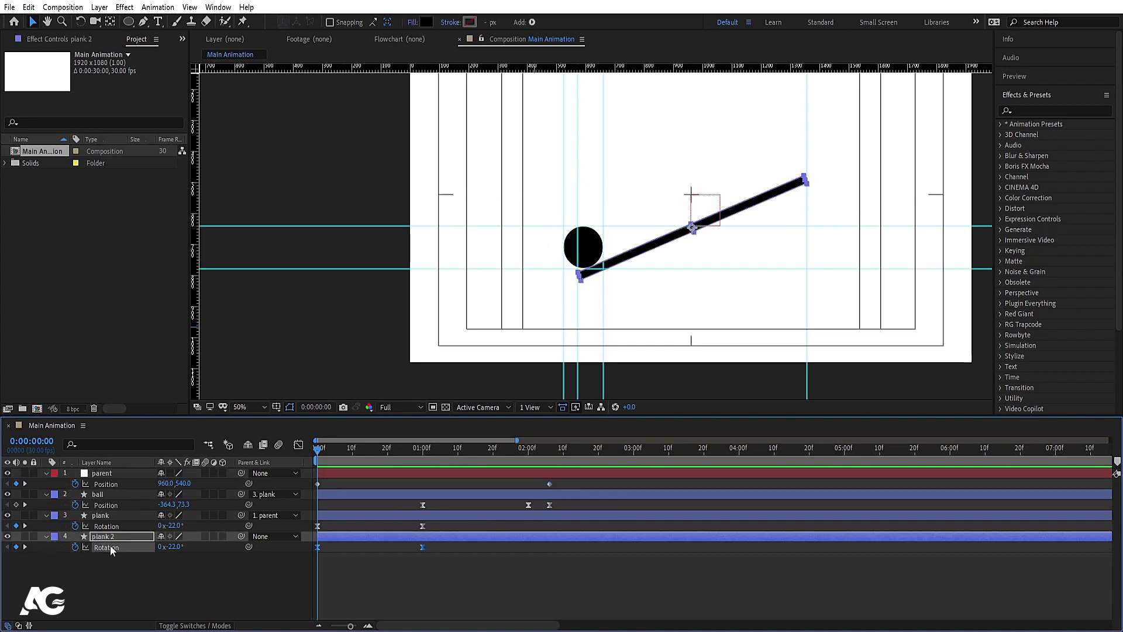
key(Delete)
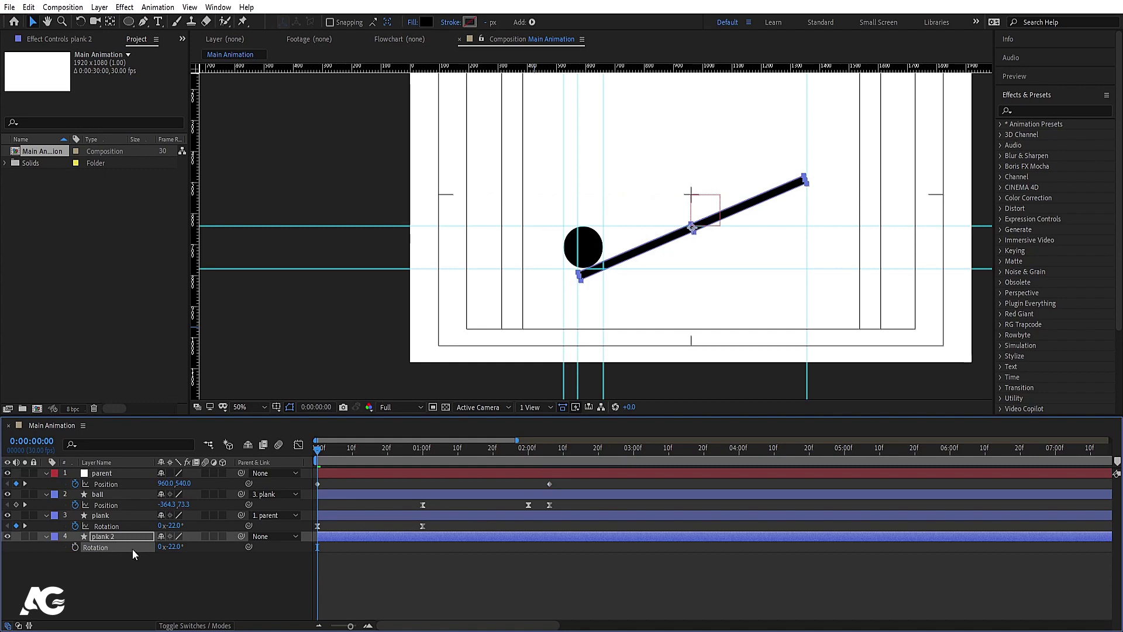
- Go to 2:06 and closely compare both ends of "plank 2" and the ball's contact point with the guides
drag(332, 451, 525, 469)
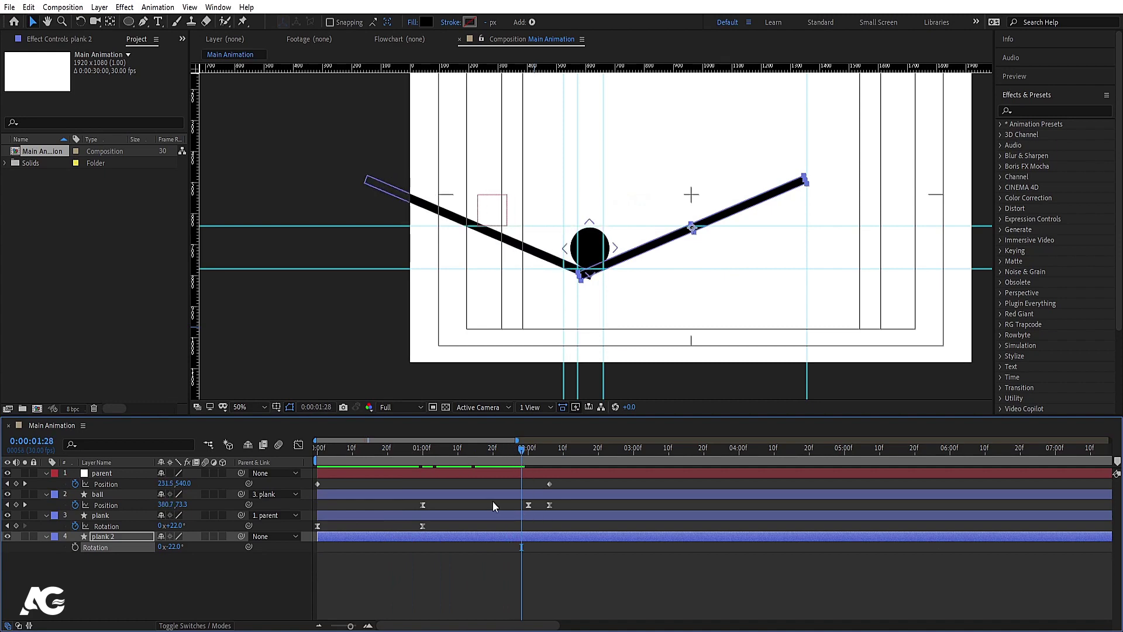
key(minus)
key(Page_Down)
key(Page_Down)
key(k)
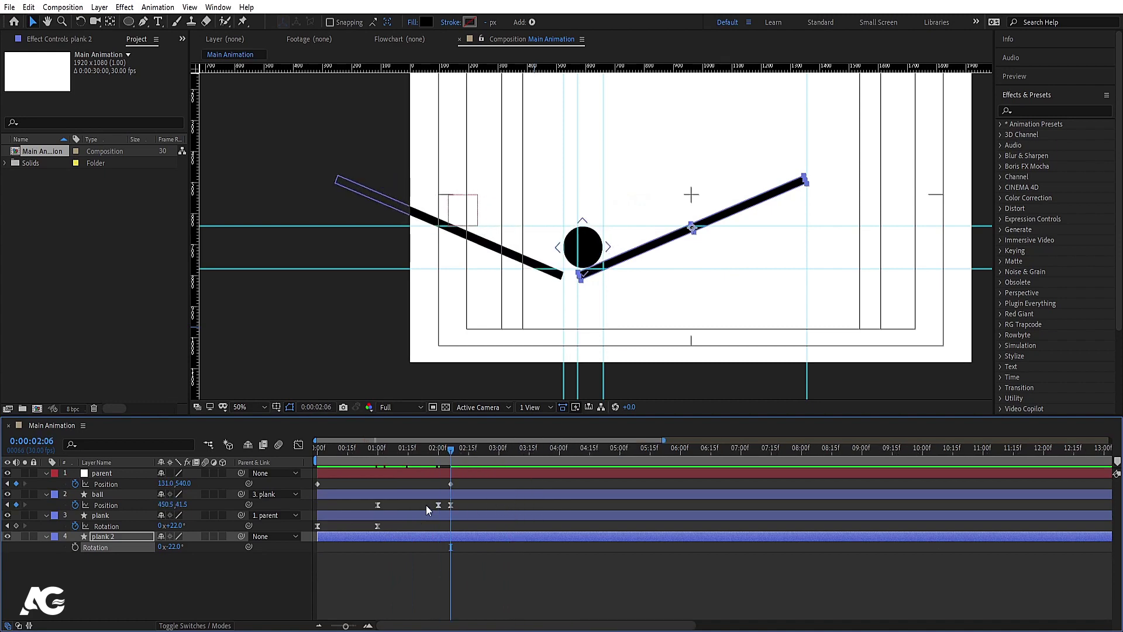
key(equal)
key(equal)
click(423, 564)
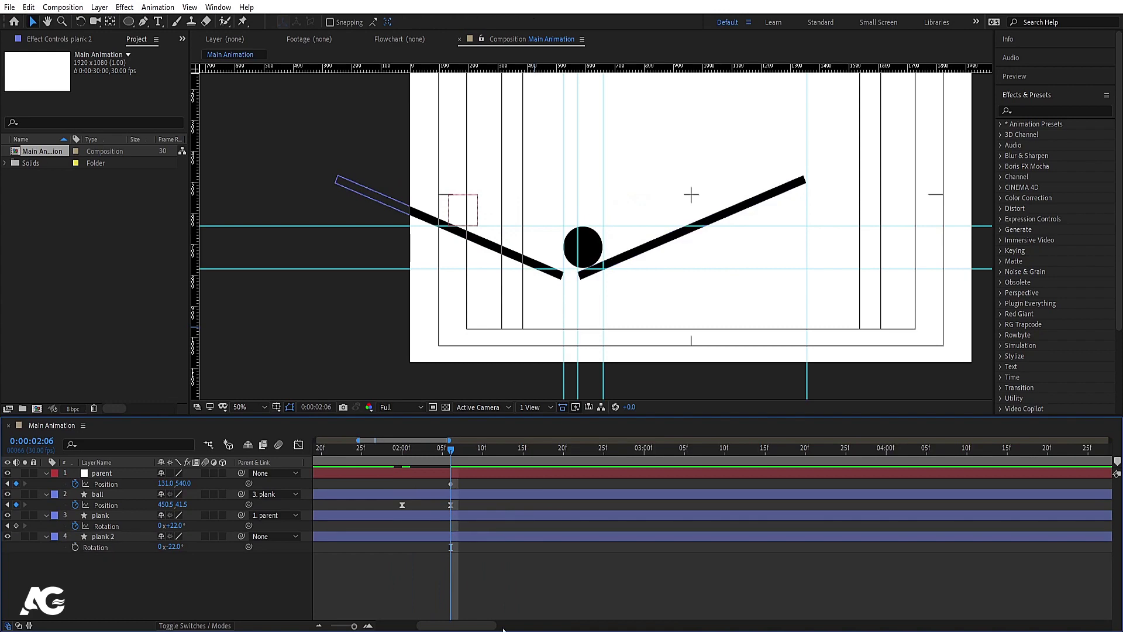
click(108, 538)
scroll(820, 216, up, 5)
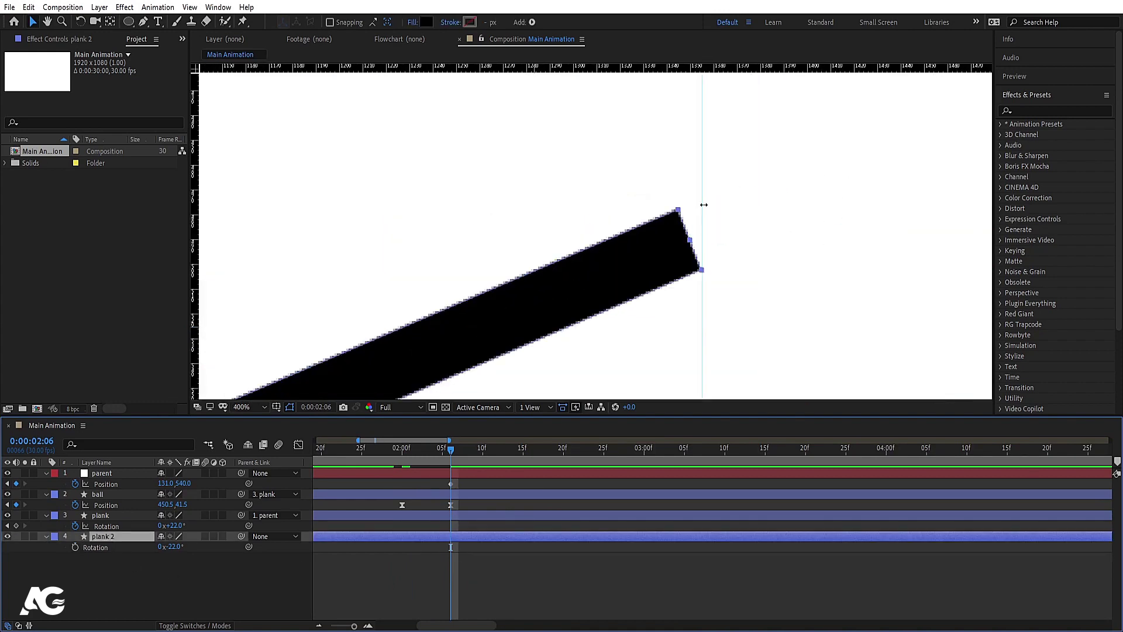
scroll(553, 257, down, 6)
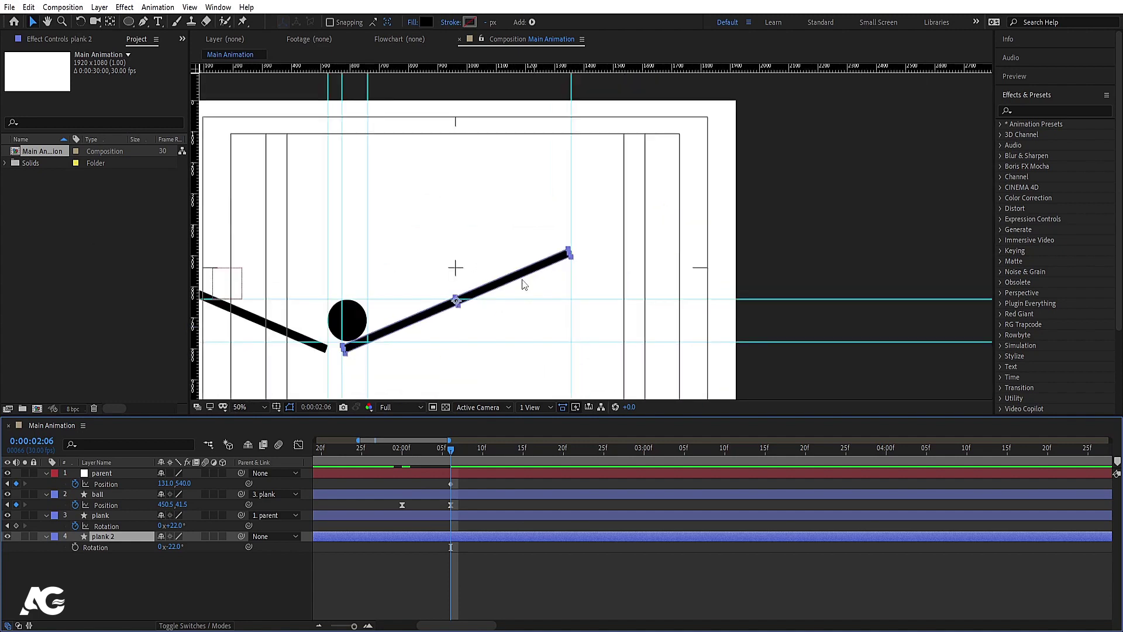
drag(360, 346, 576, 272)
scroll(571, 279, up, 3)
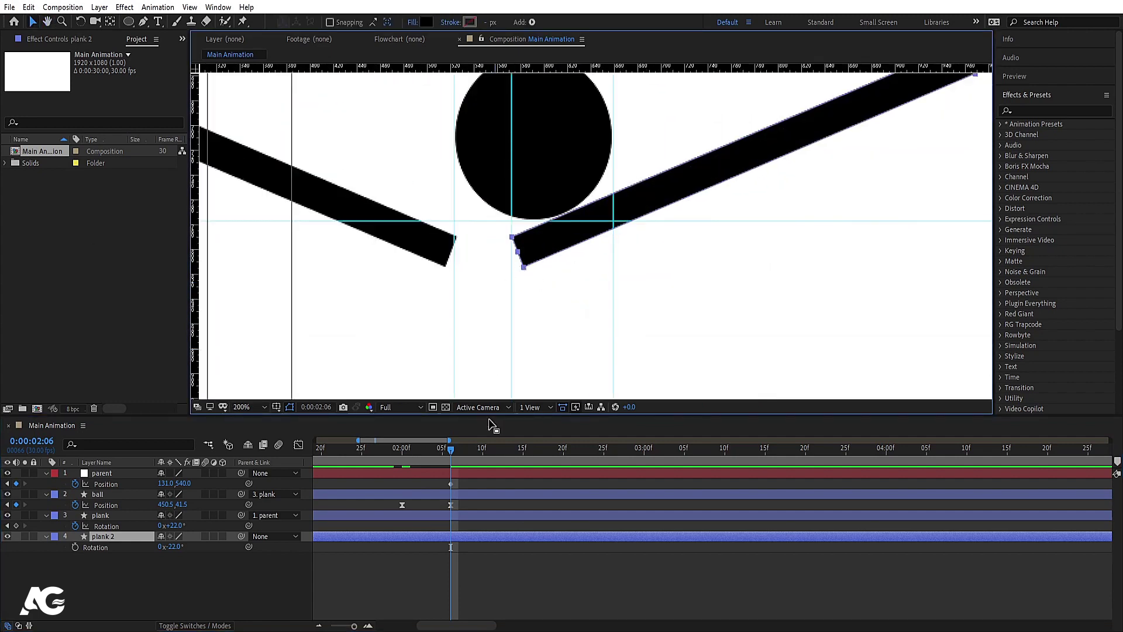
- Nudge the ball down to position 450.7, 41.9 at 2:06 and end the work area at that frame
click(454, 493)
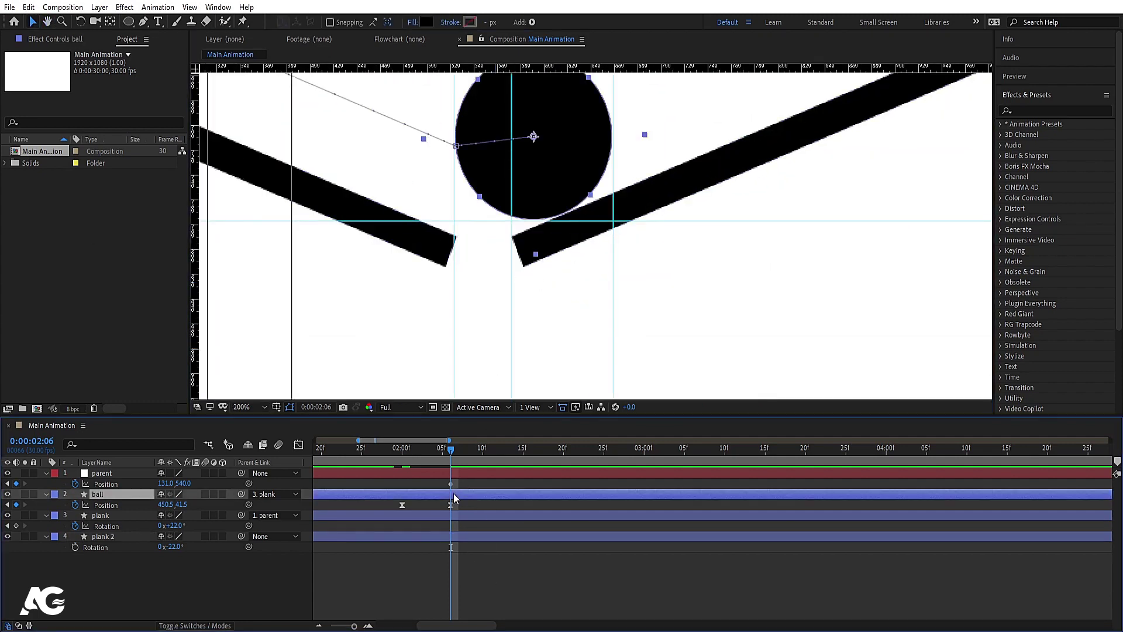
key(Down)
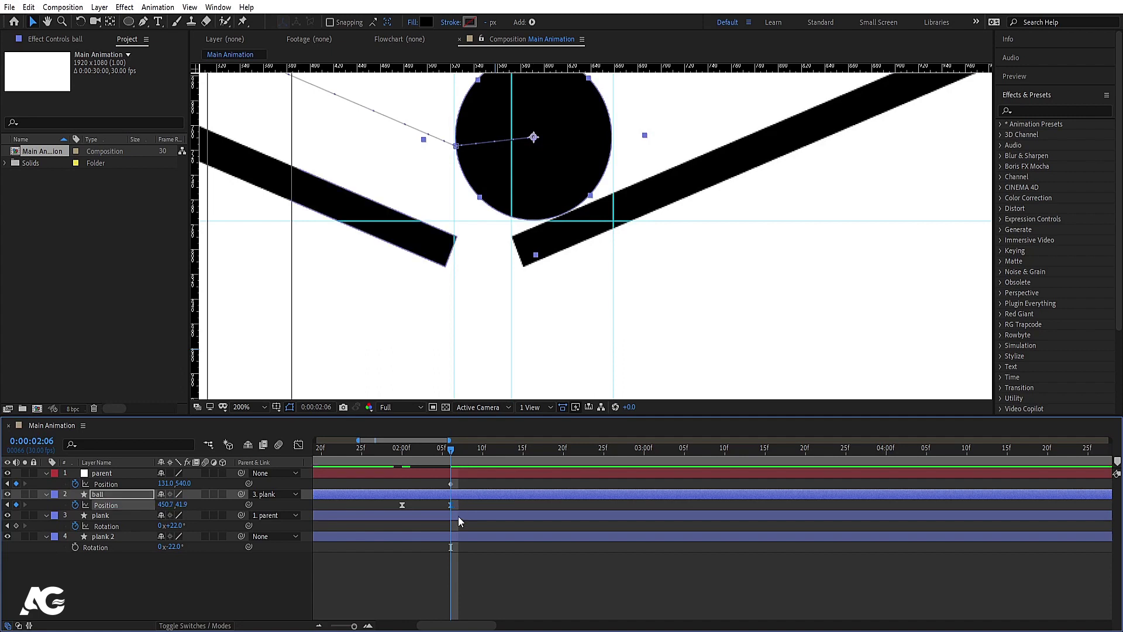
key(n)
- Preview the trimmed loop and pause at 0:25 to examine the moving plank against the fixed one
key(space)
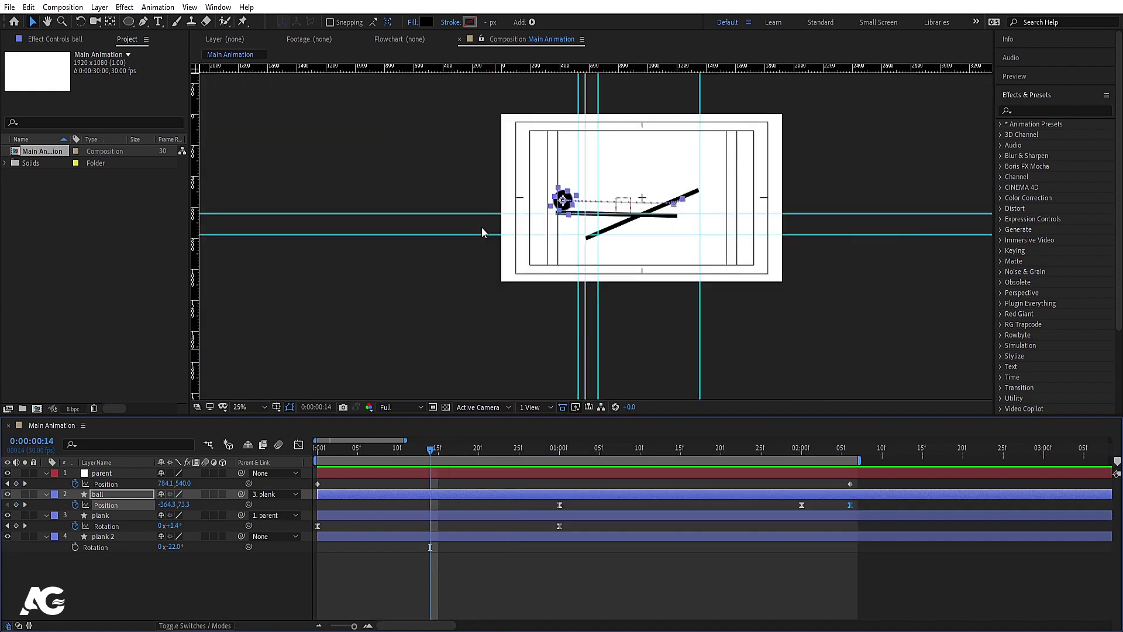
key(space)
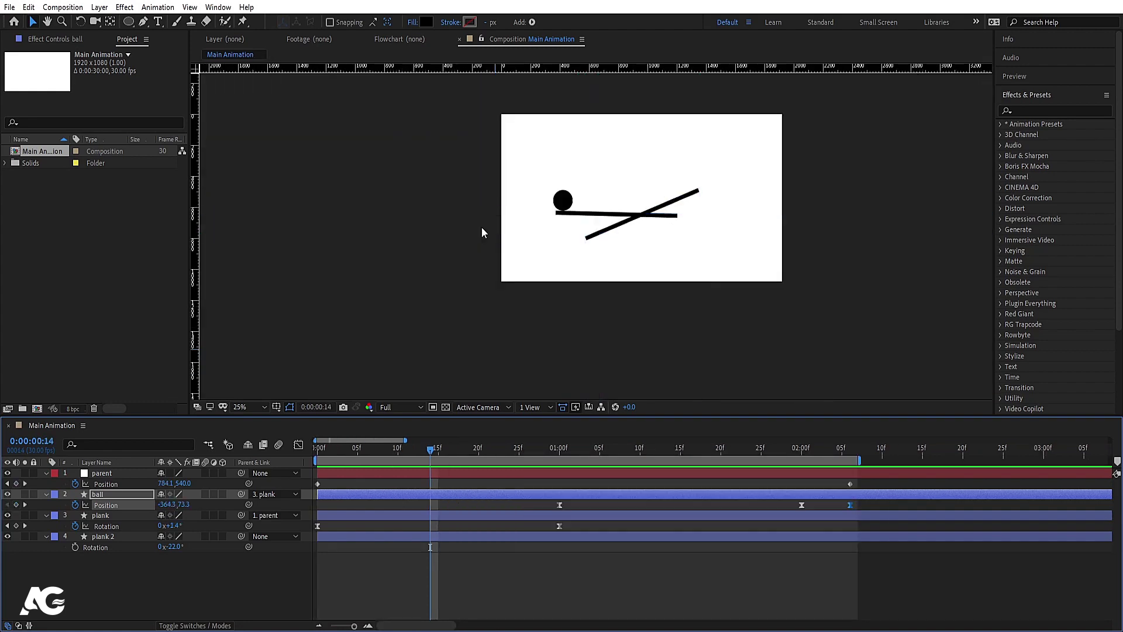
key(space)
scroll(604, 222, up, 2)
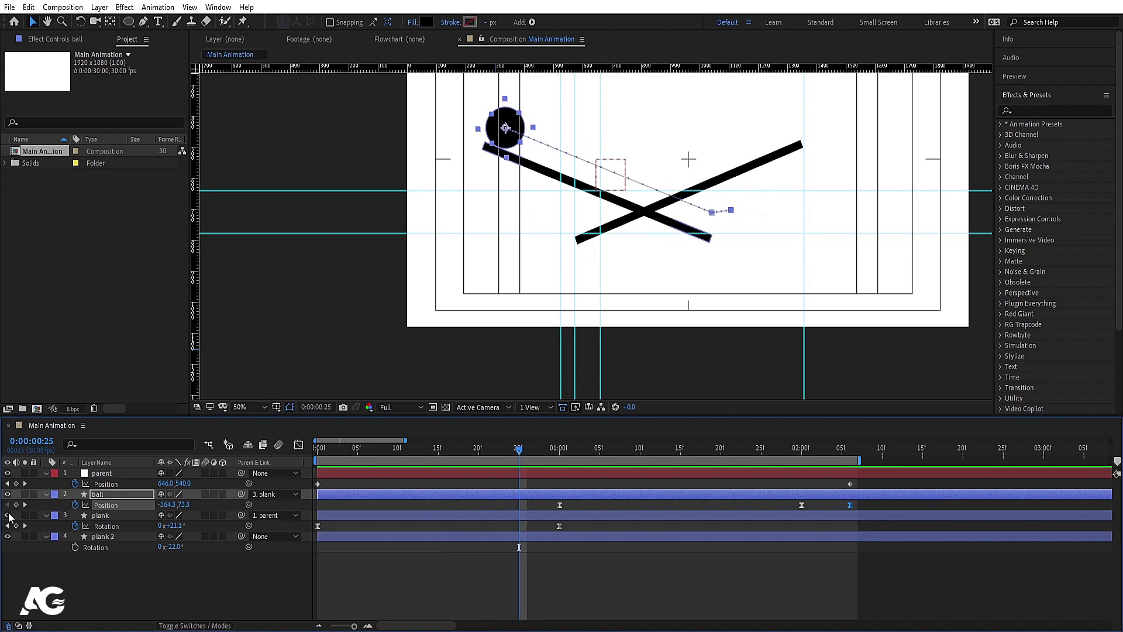
- Play the ball's motion on its own from the first frame with both planks temporarily hidden
click(7, 515)
click(9, 546)
click(8, 537)
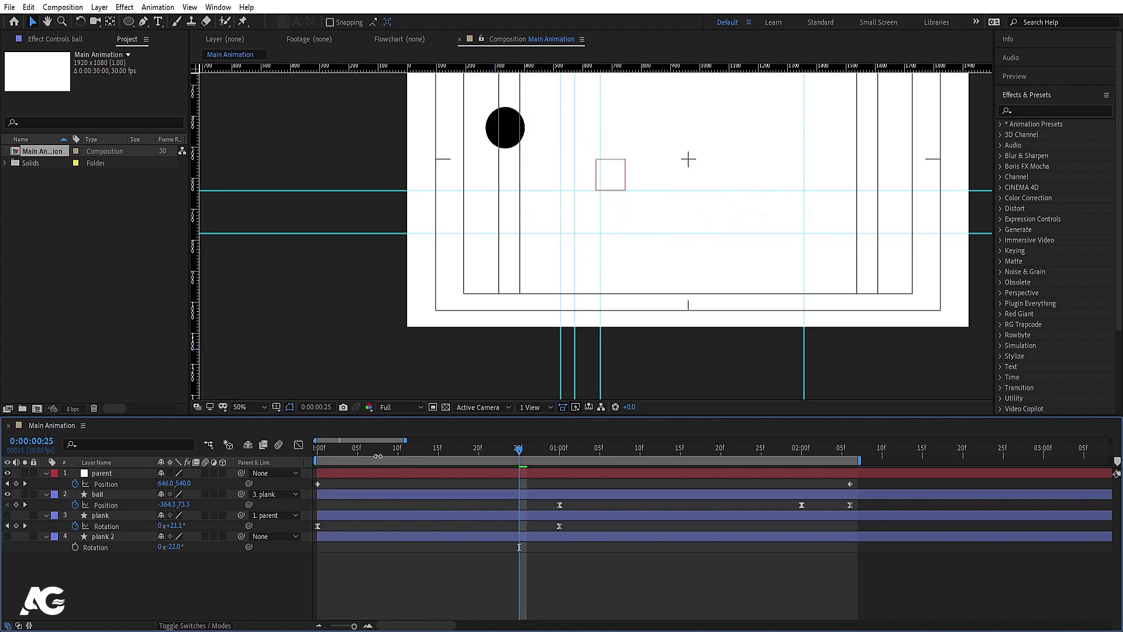
key(Home)
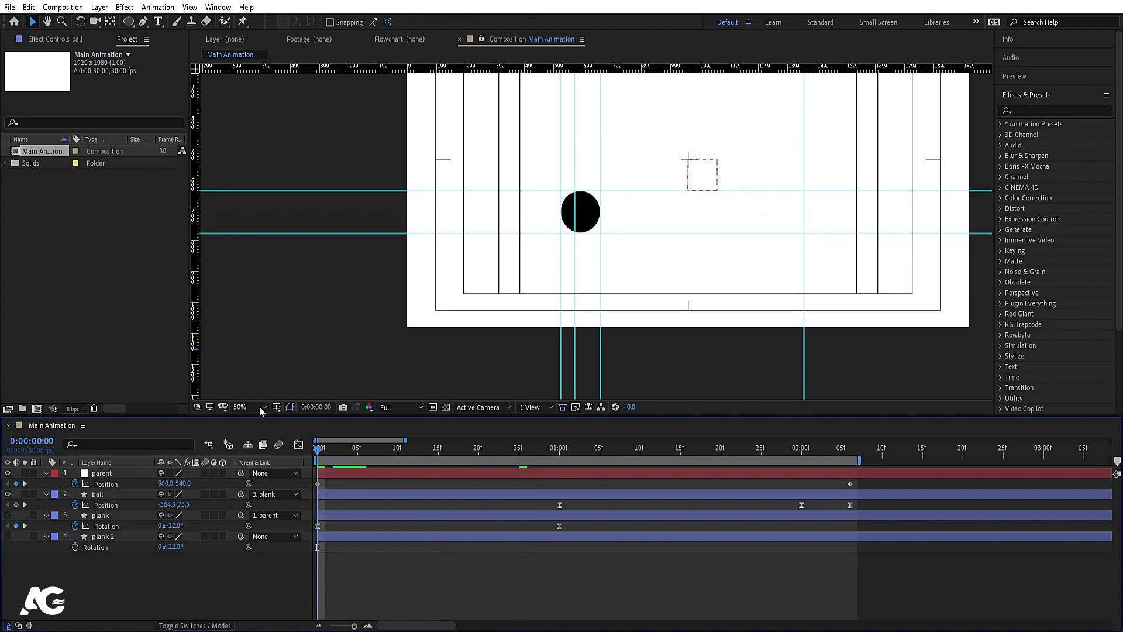
click(243, 408)
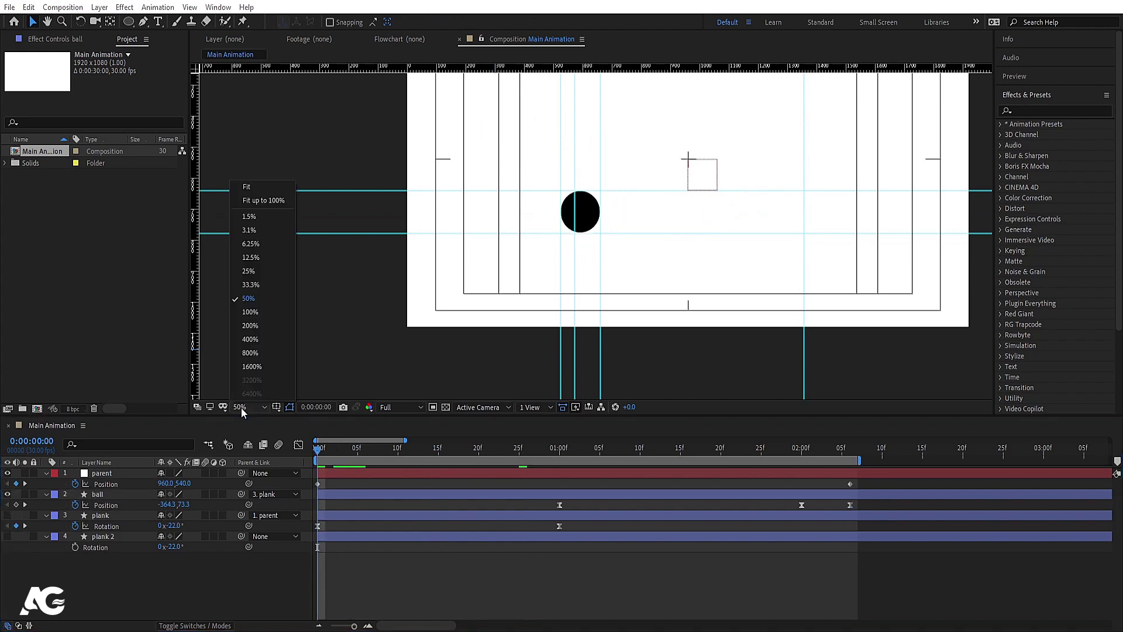
click(248, 186)
key(space)
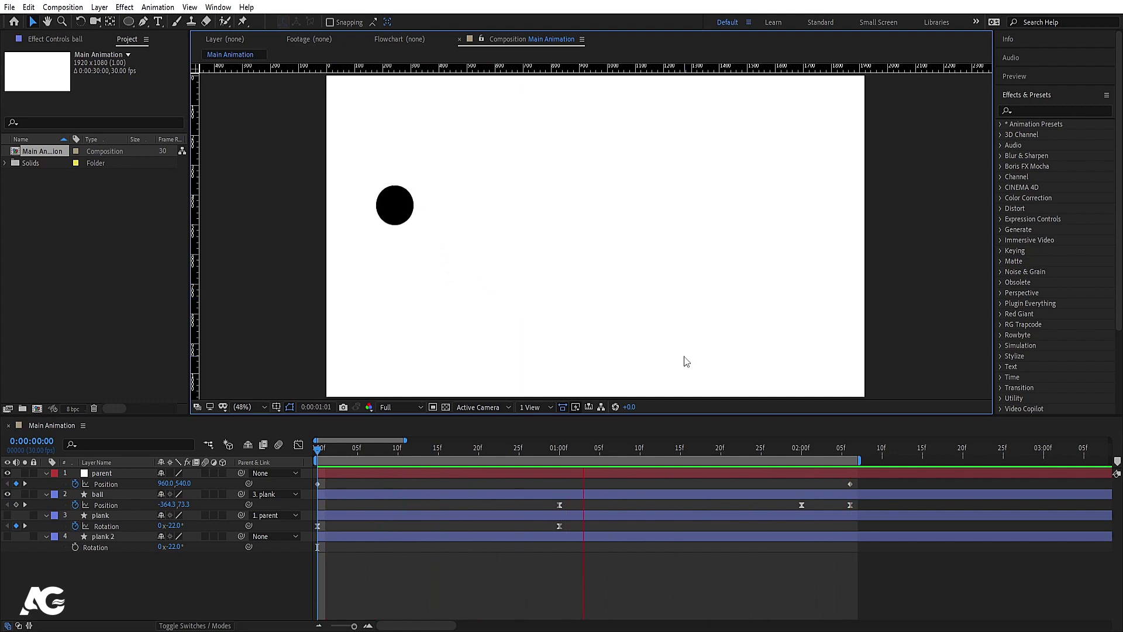
key(space)
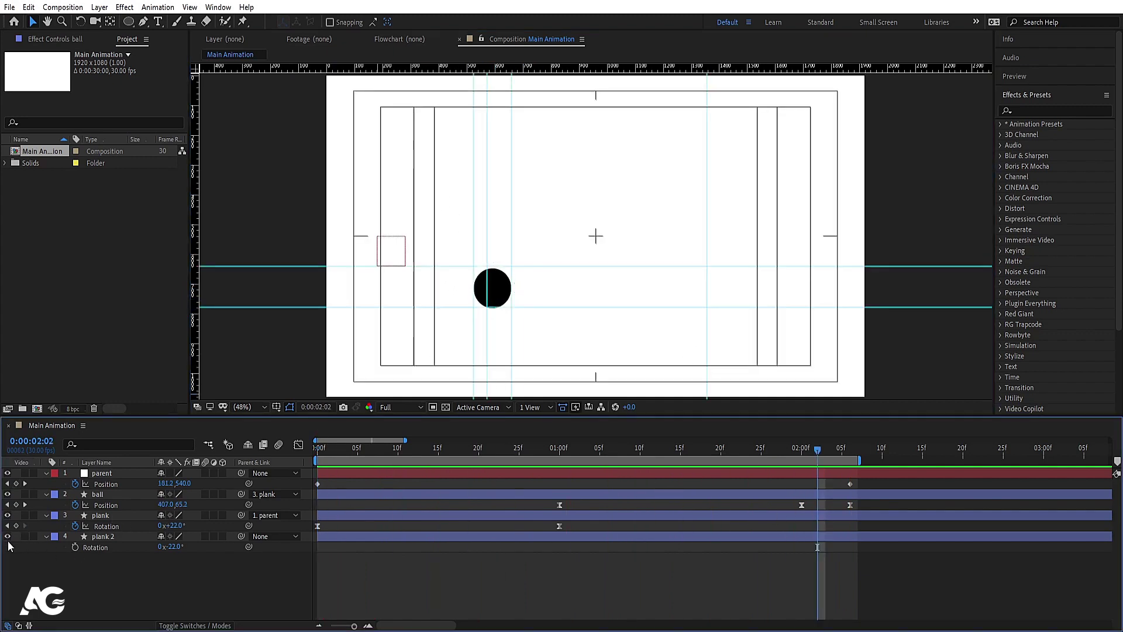
drag(7, 514, 7, 536)
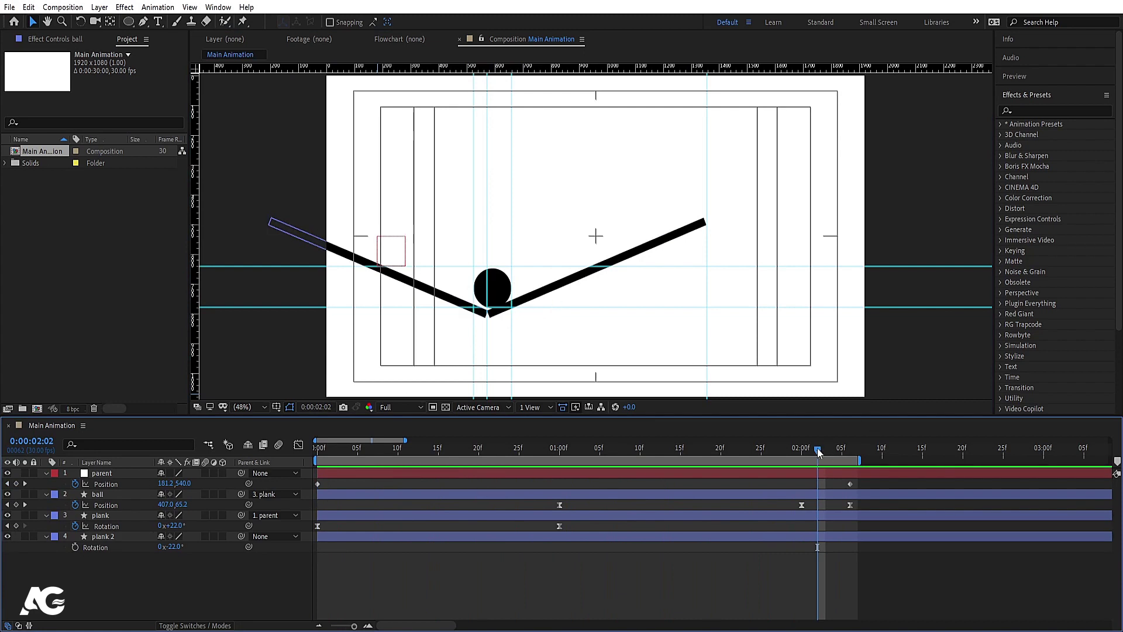
- Replay the animation from the first frame with both planks shown, focusing on "plank 2"
drag(819, 452, 152, 467)
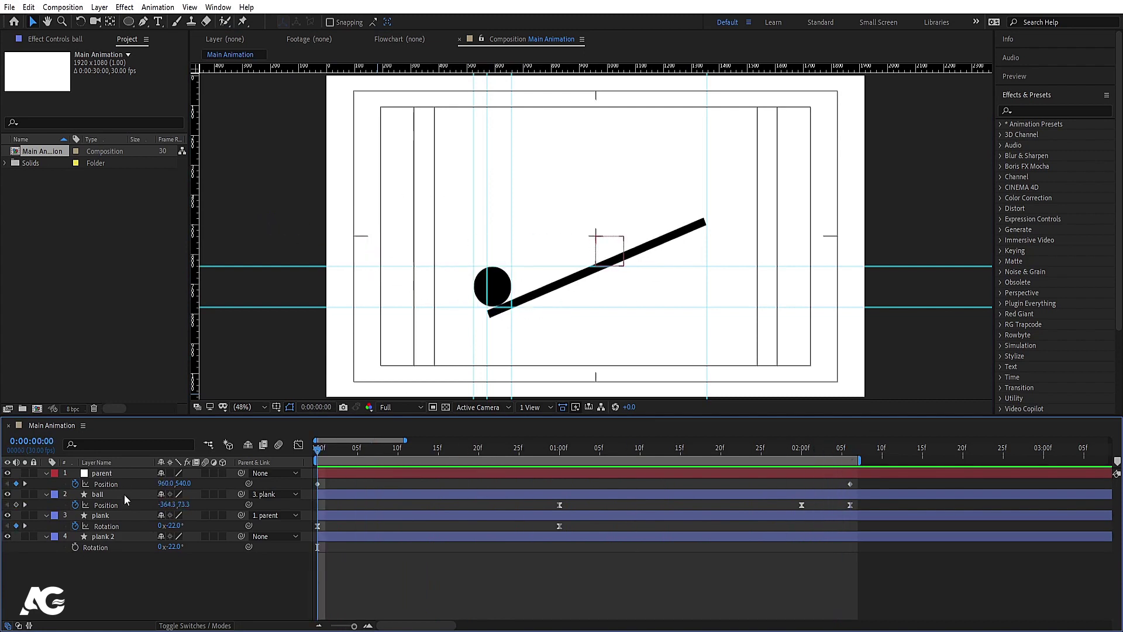
click(117, 536)
key(Return)
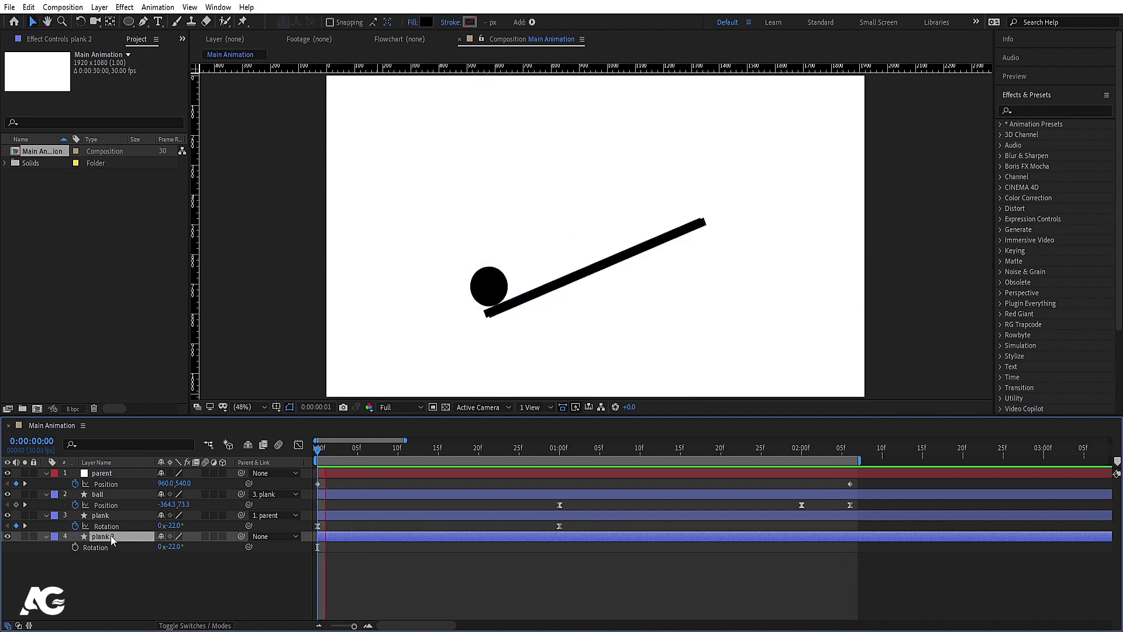
key(Return)
key(space)
key(space)
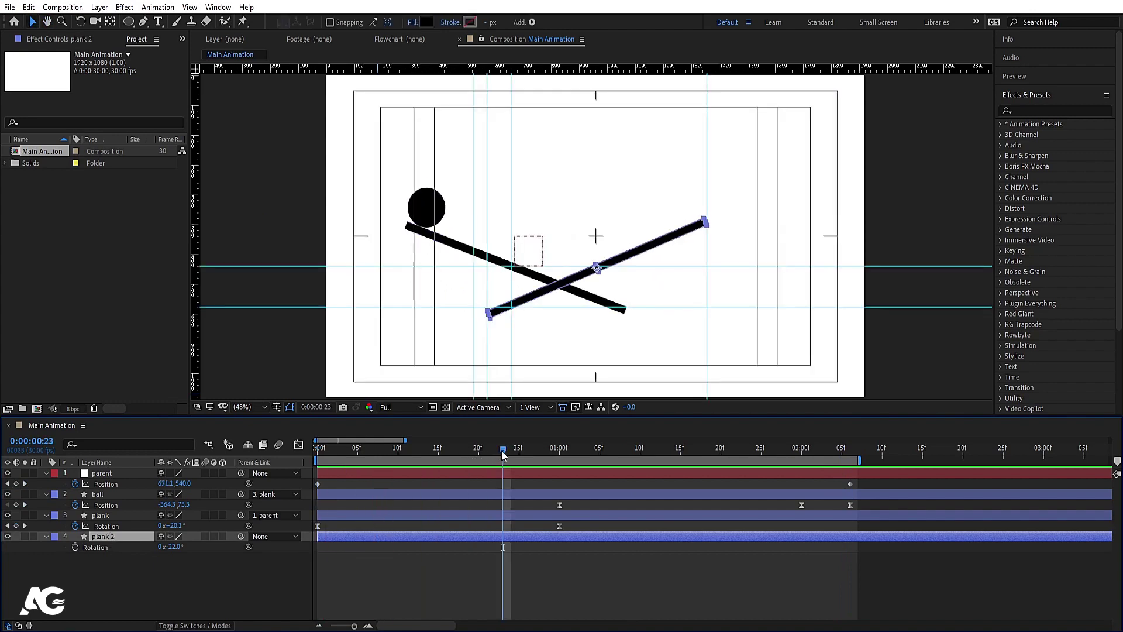
- At 2:06, parent "plank 2" to the "parent" null and preview the animation
drag(503, 455, 850, 513)
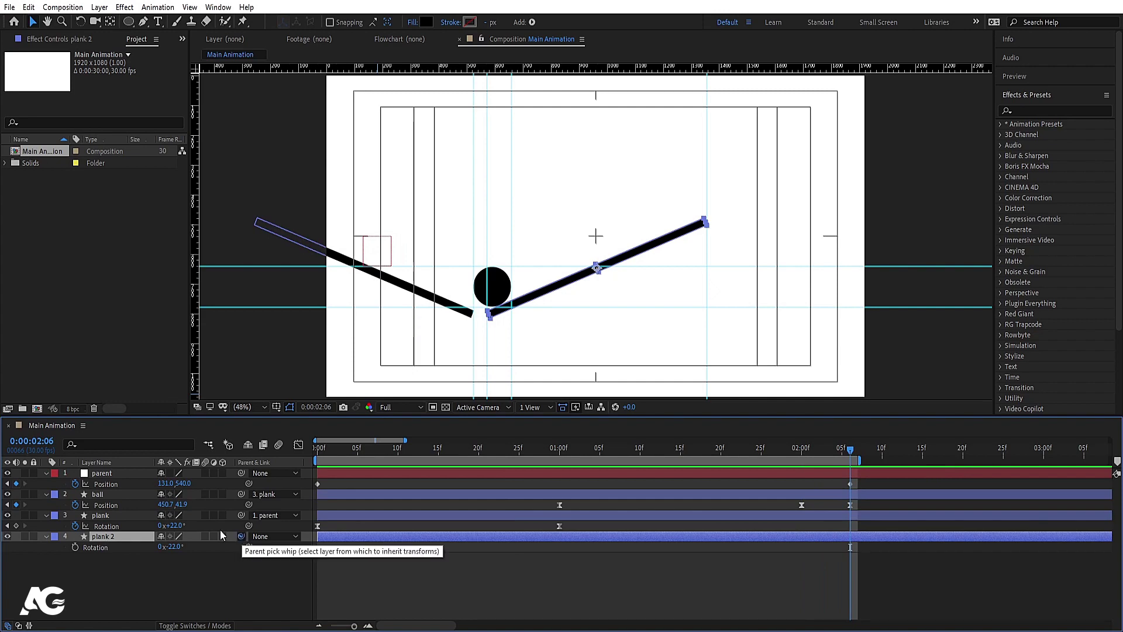
drag(241, 536, 92, 477)
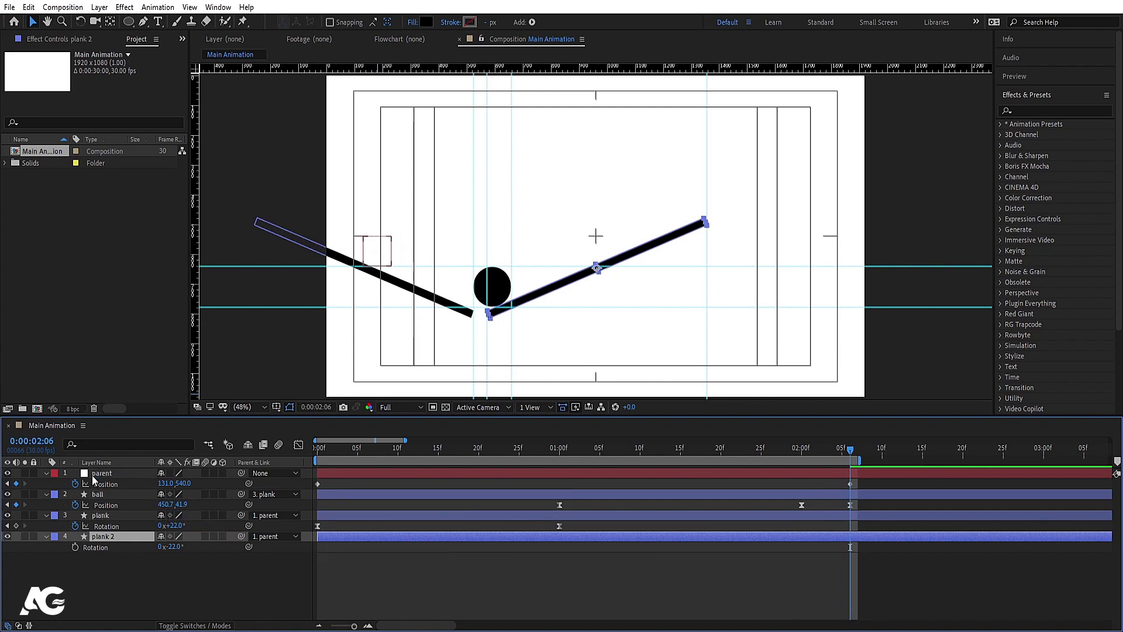
click(93, 474)
key(space)
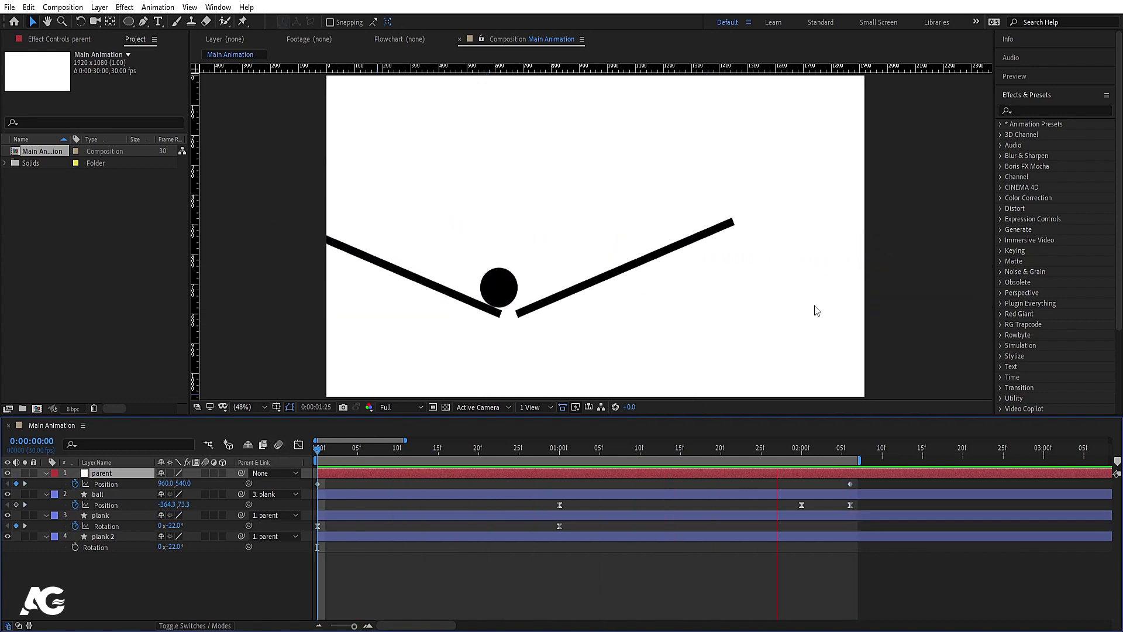
key(space)
- Back on the first frame, duplicate "plank 2" and move the copy below it in the layer order
key(Page_Down)
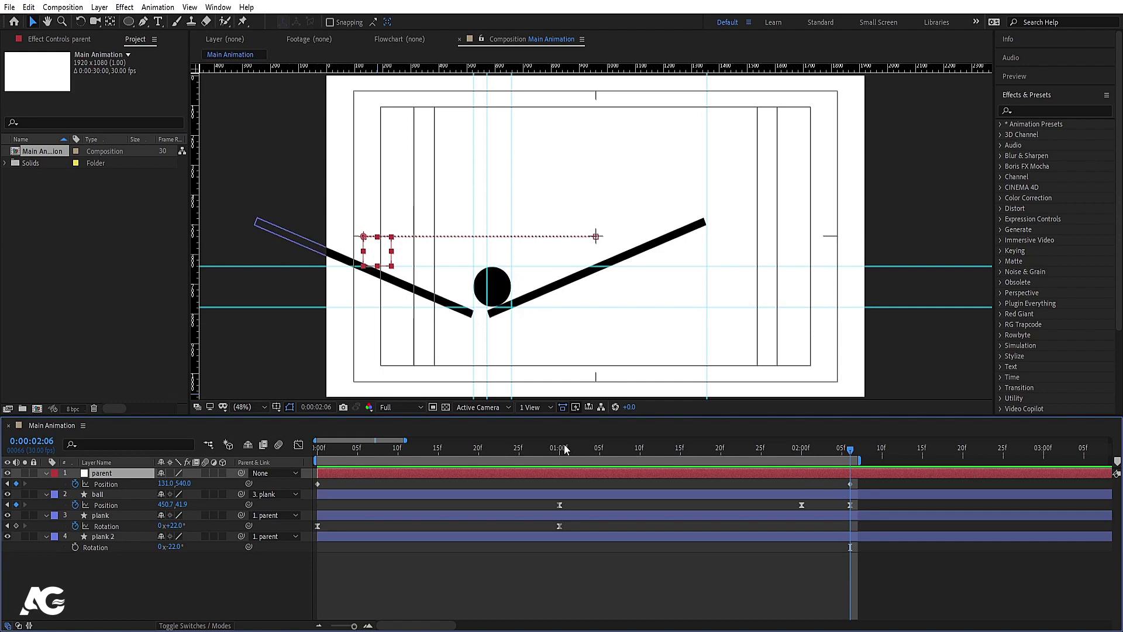
key(Home)
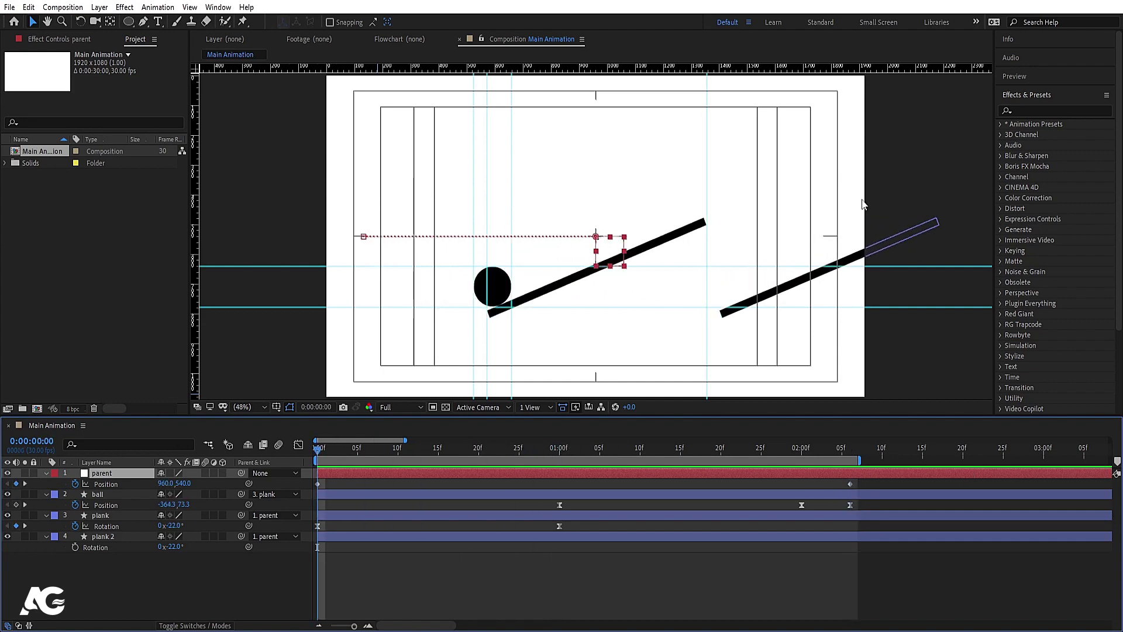
click(883, 245)
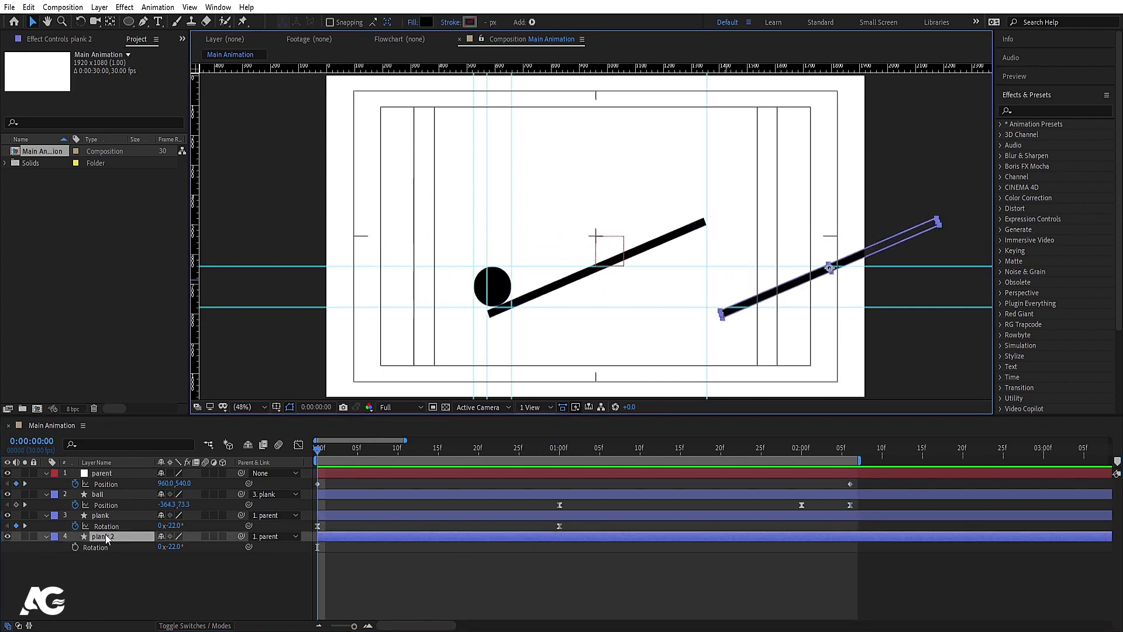
key(ctrl+d)
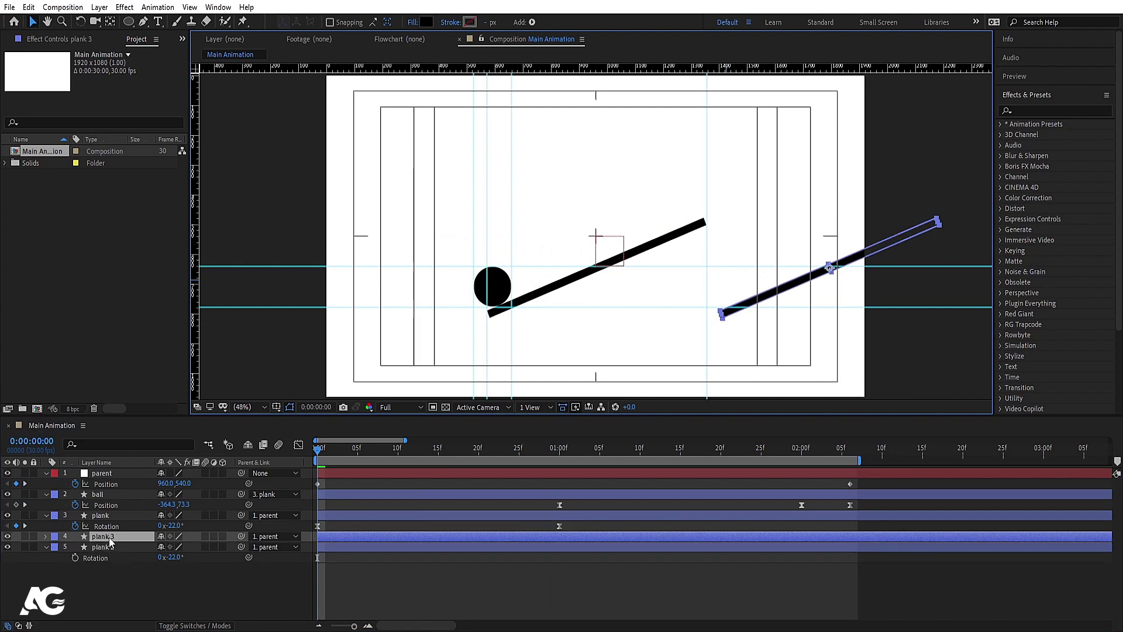
drag(109, 537, 111, 570)
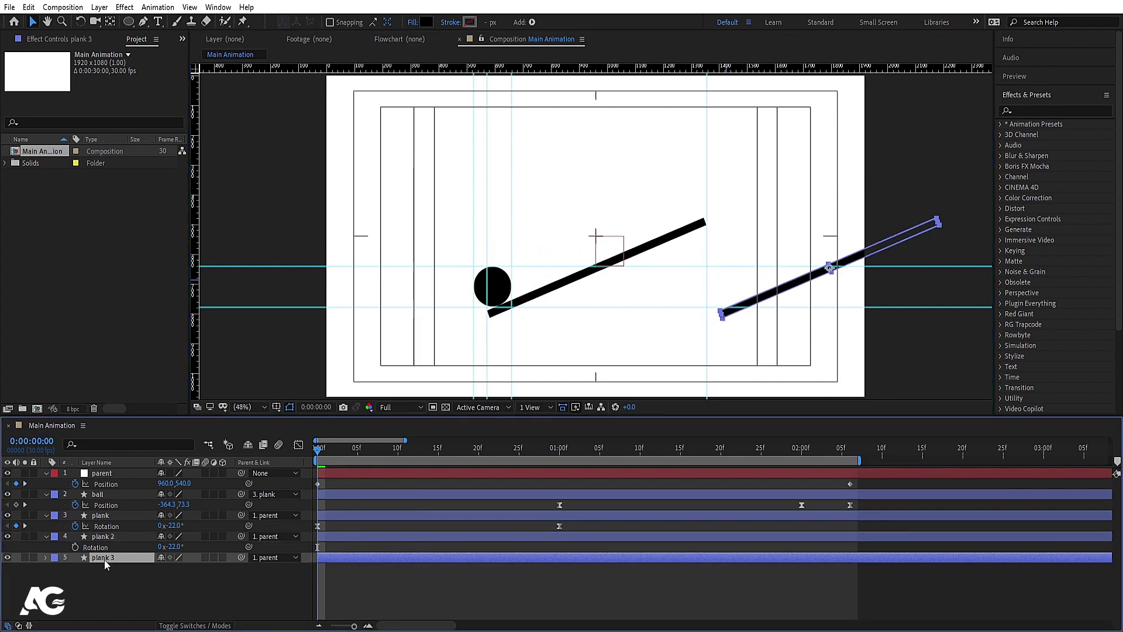
- Clear the parent of "plank 3", parent it to the "parent" null again at 2:06, and preview the animation
click(266, 558)
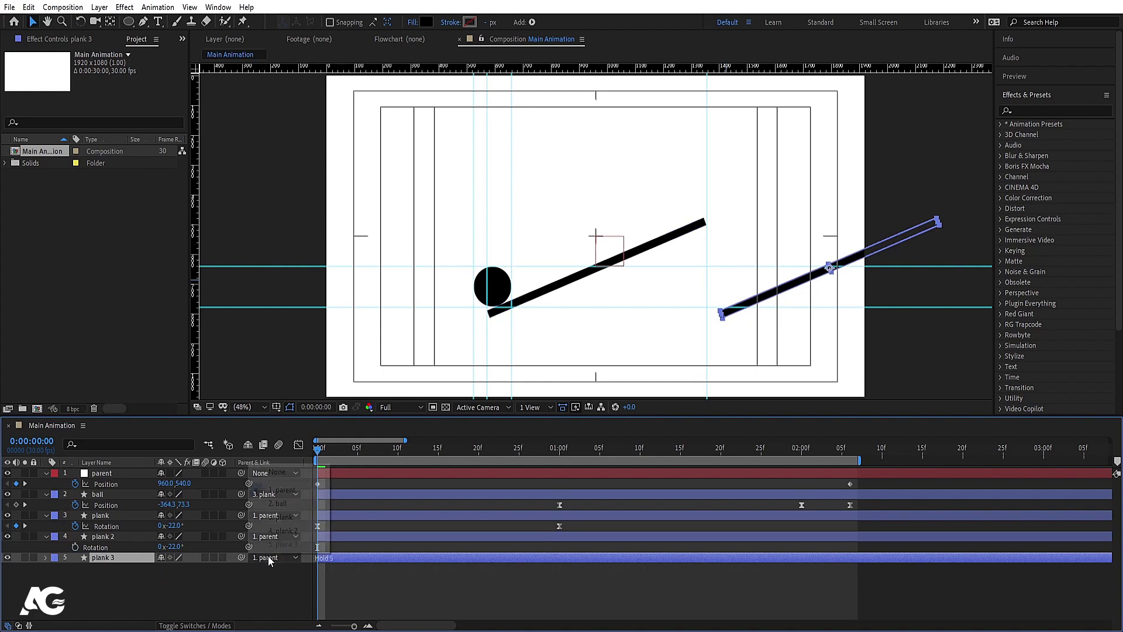
click(277, 472)
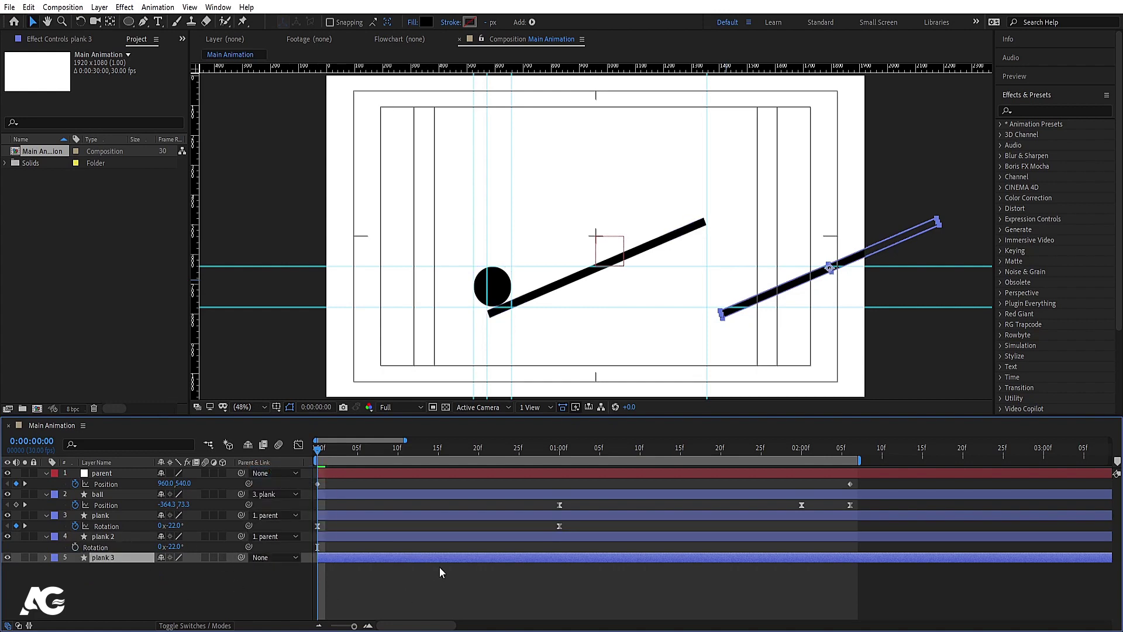
drag(320, 458, 854, 503)
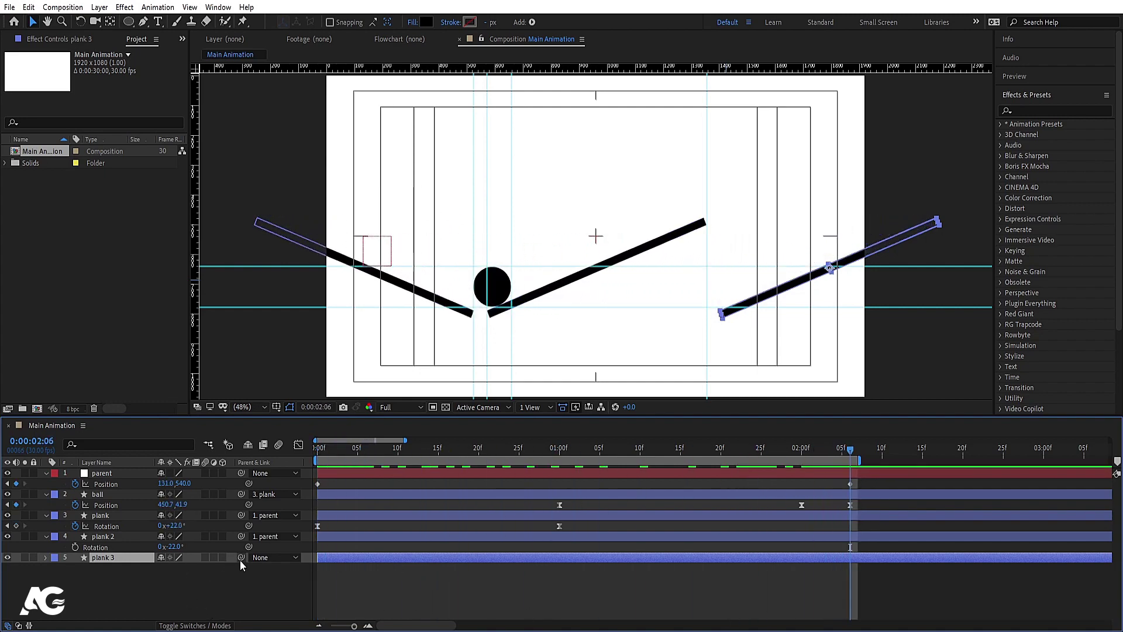
drag(241, 556, 112, 473)
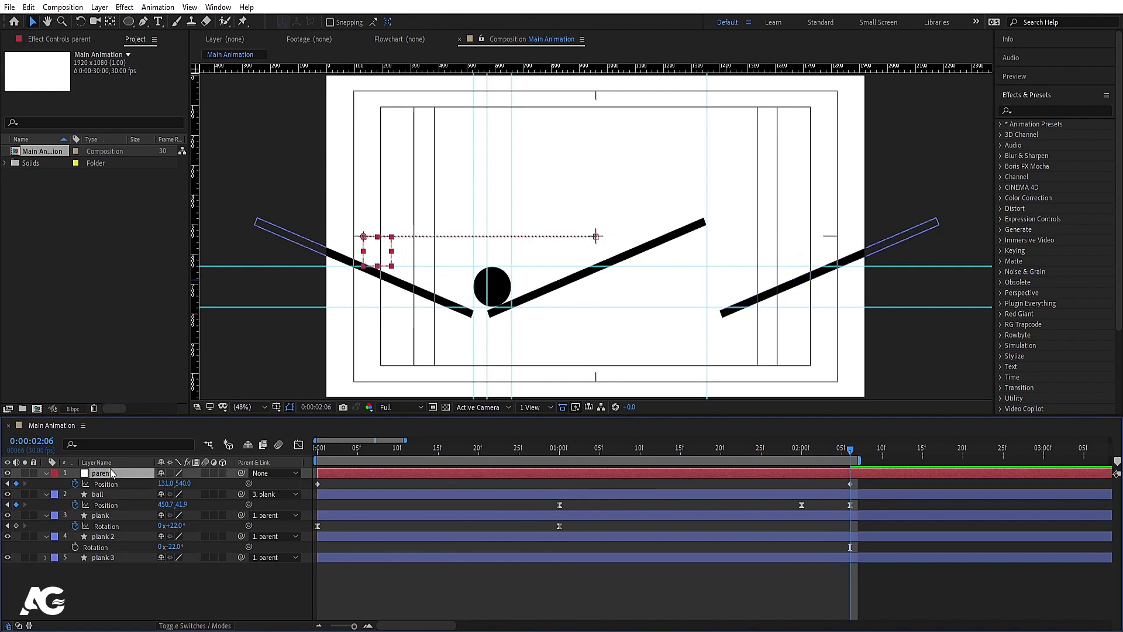
key(space)
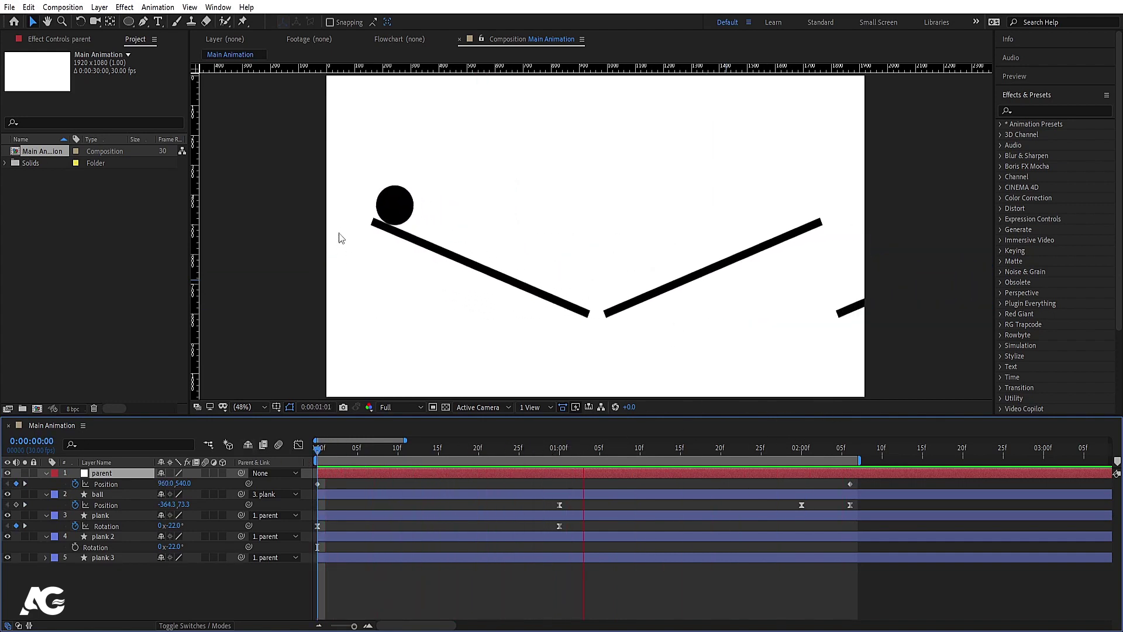
key(space)
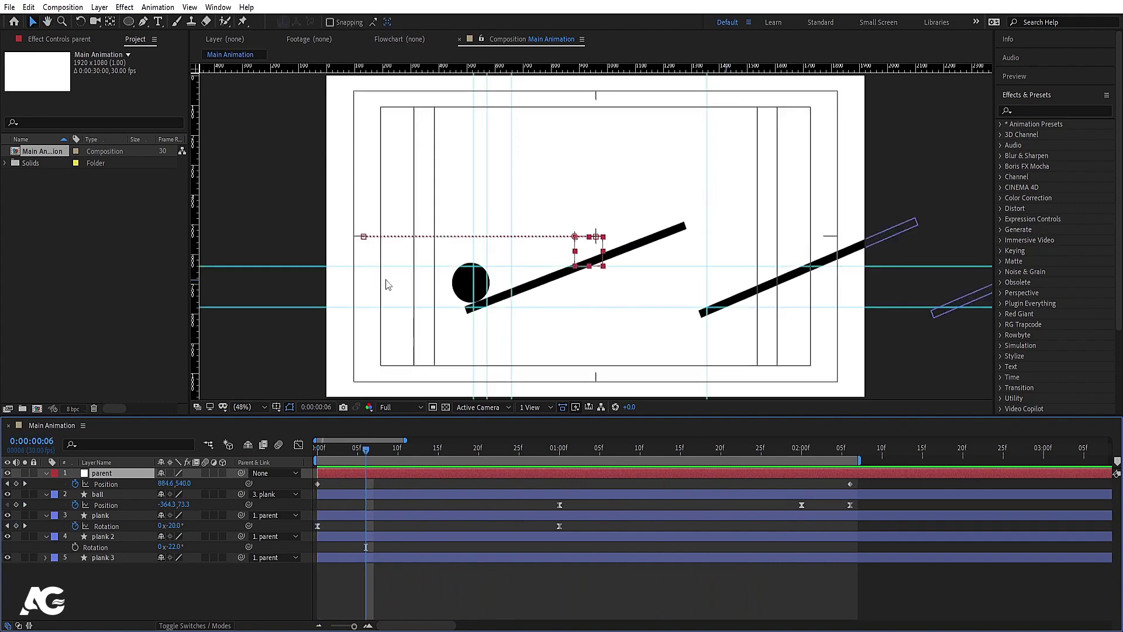
- At 2:06, duplicate "plank", place the copy at the end of the layer order, and set its parent to None
drag(356, 454, 849, 508)
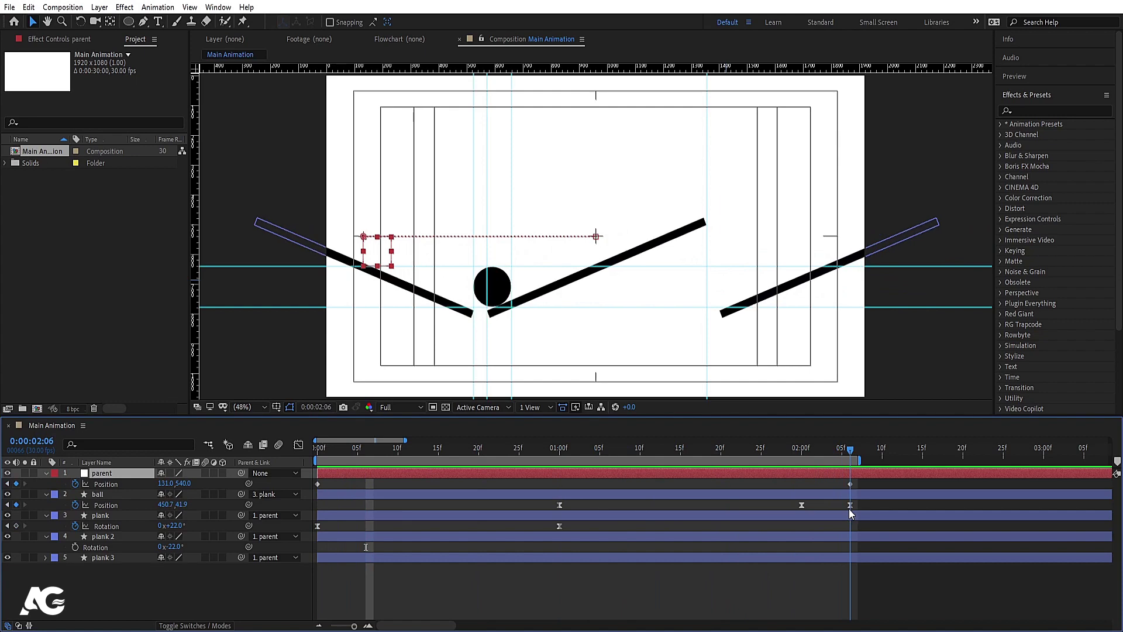
click(316, 248)
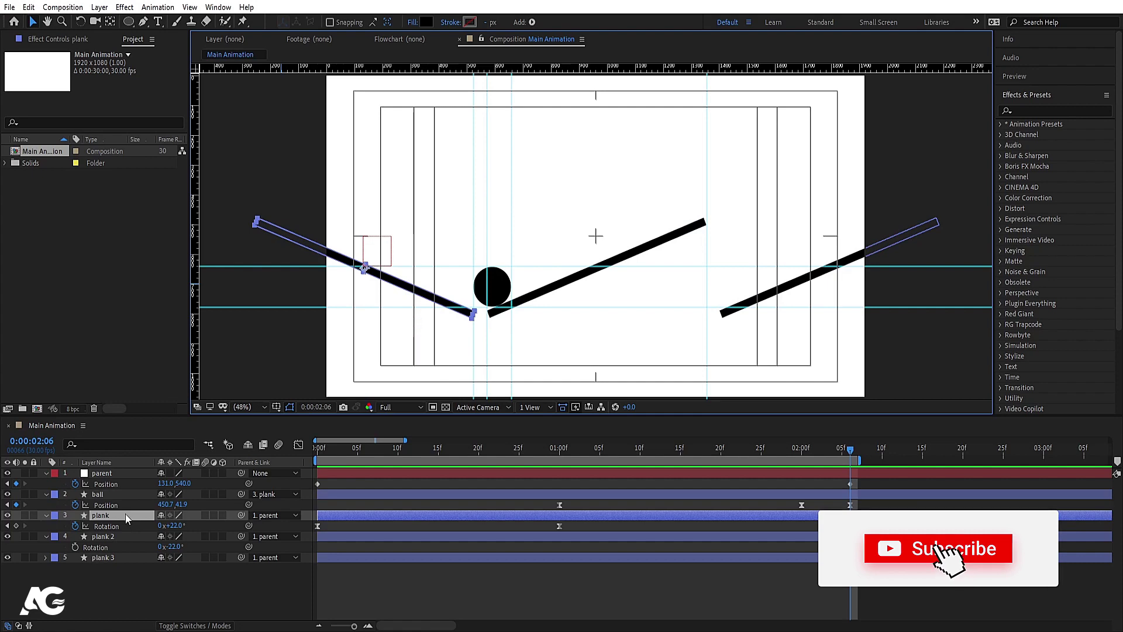
key(ctrl+d)
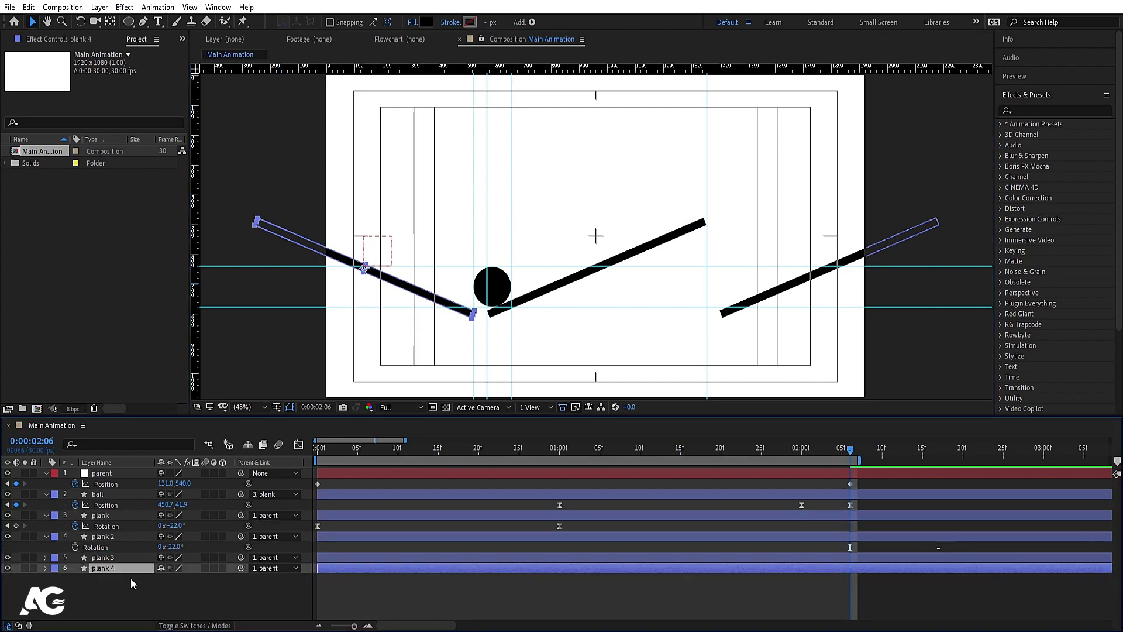
click(258, 567)
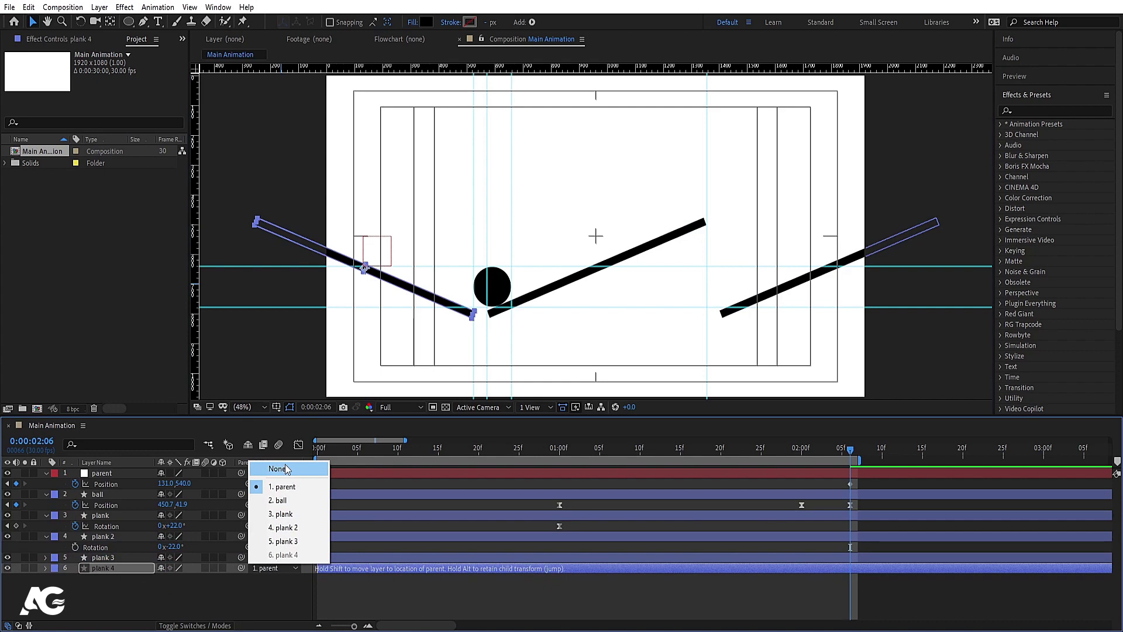
click(285, 469)
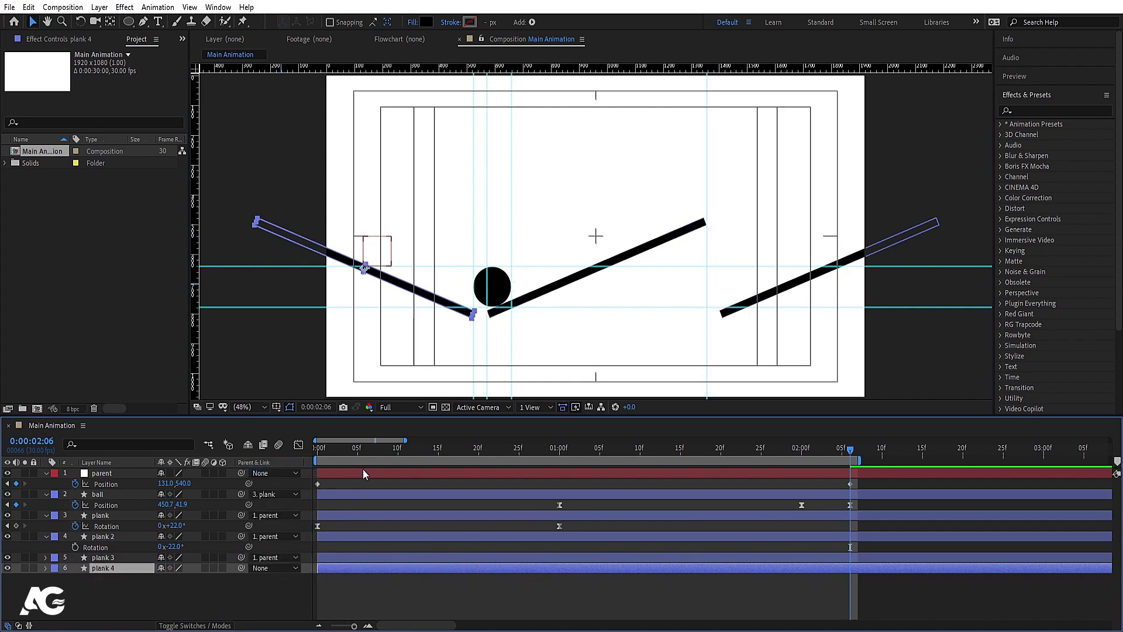
- Remove the rotation keyframes from "plank 4" at 2:06
key(space)
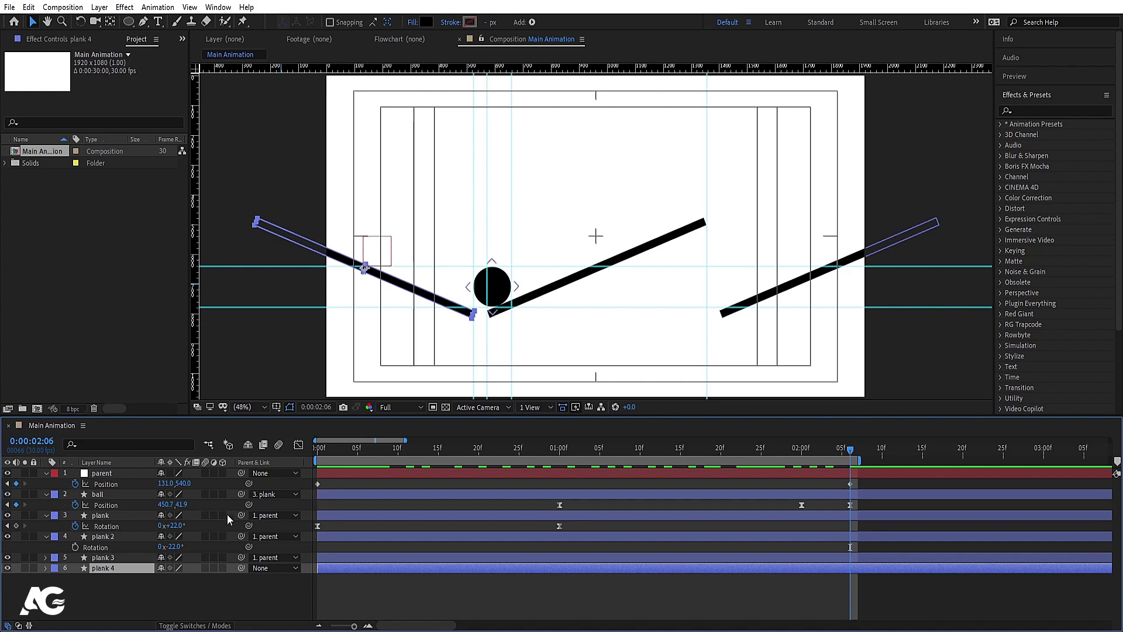
key(r)
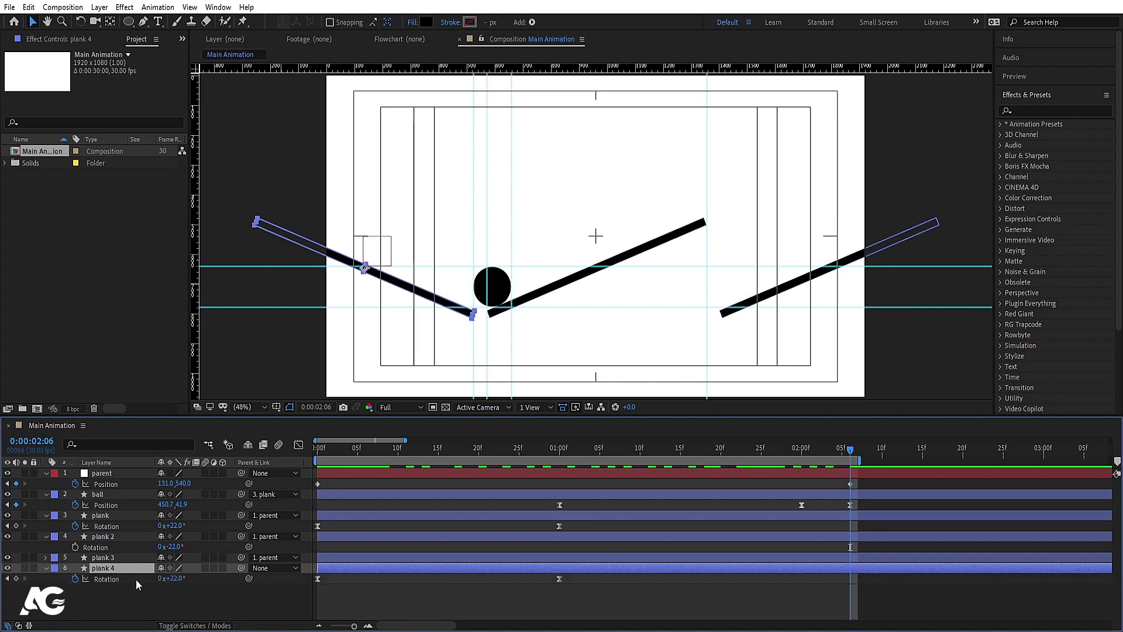
click(104, 579)
key(Delete)
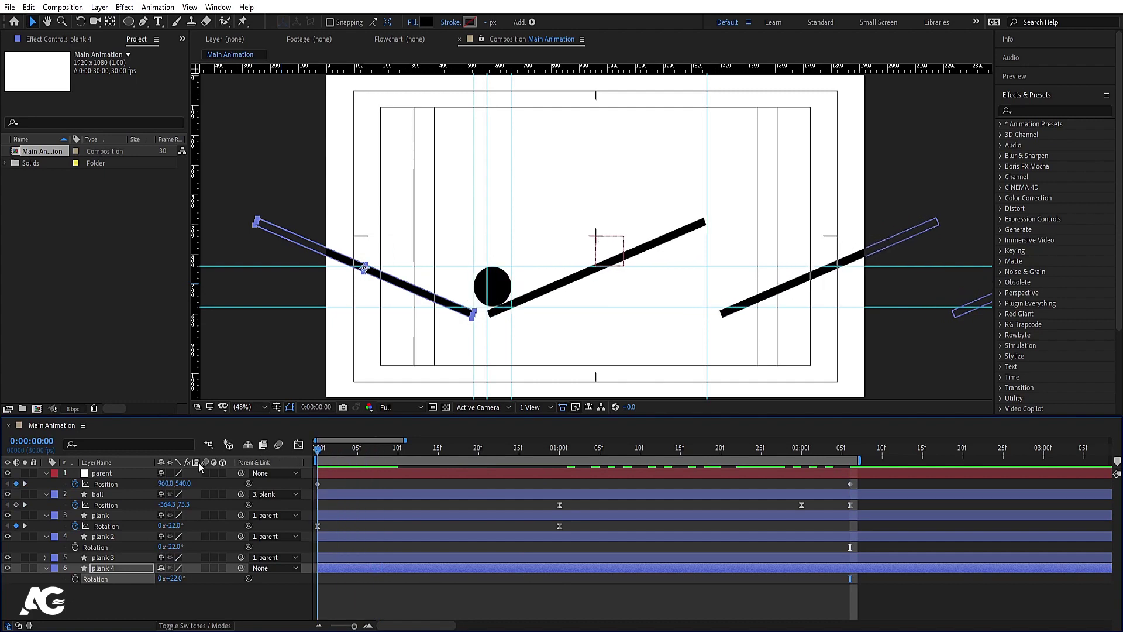
- On the first frame, parent "plank 4" to the "parent" null and preview the animation
key(Home)
drag(240, 567, 96, 473)
click(109, 470)
key(space)
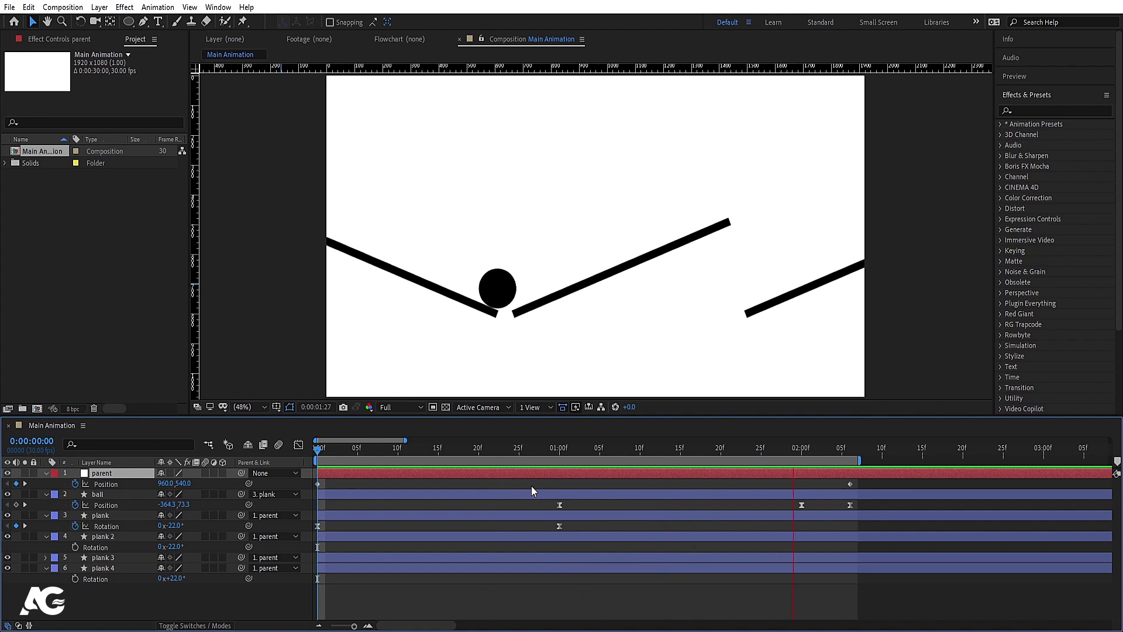
key(space)
key(space)
key(space)
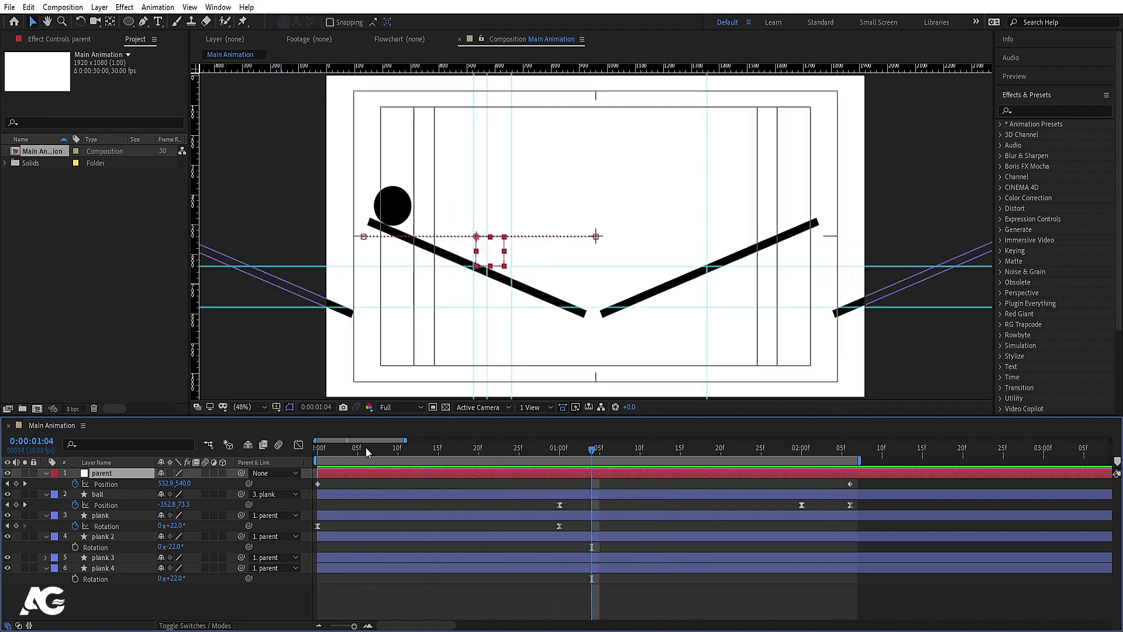
key(Home)
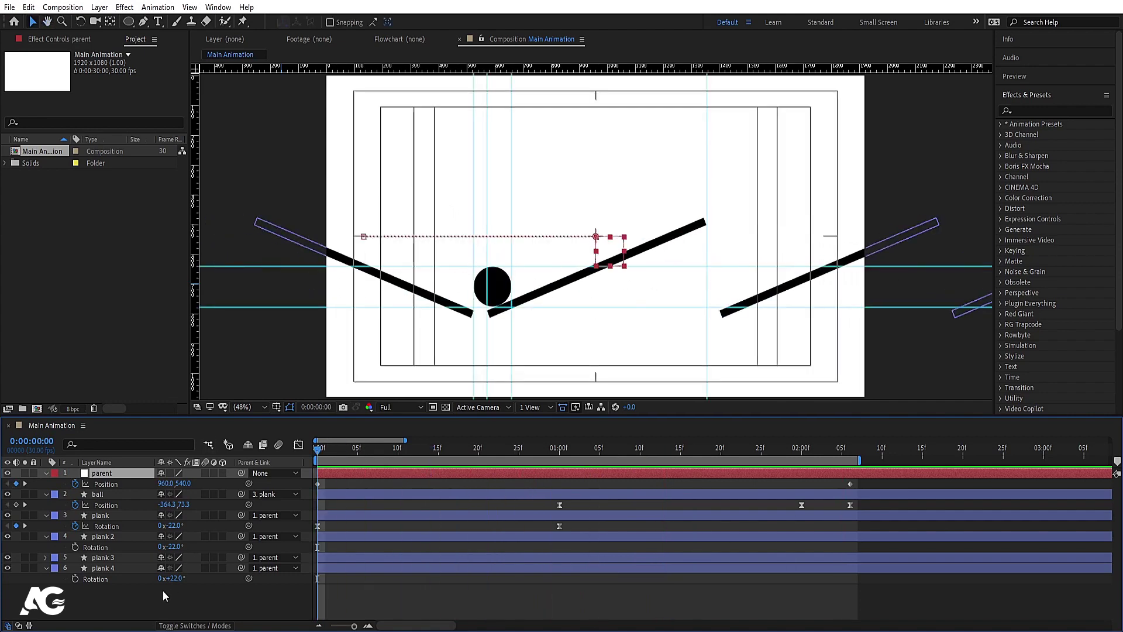
- Collapse the layers' properties and draw a small black circle just beneath the middle of the central plank
click(159, 605)
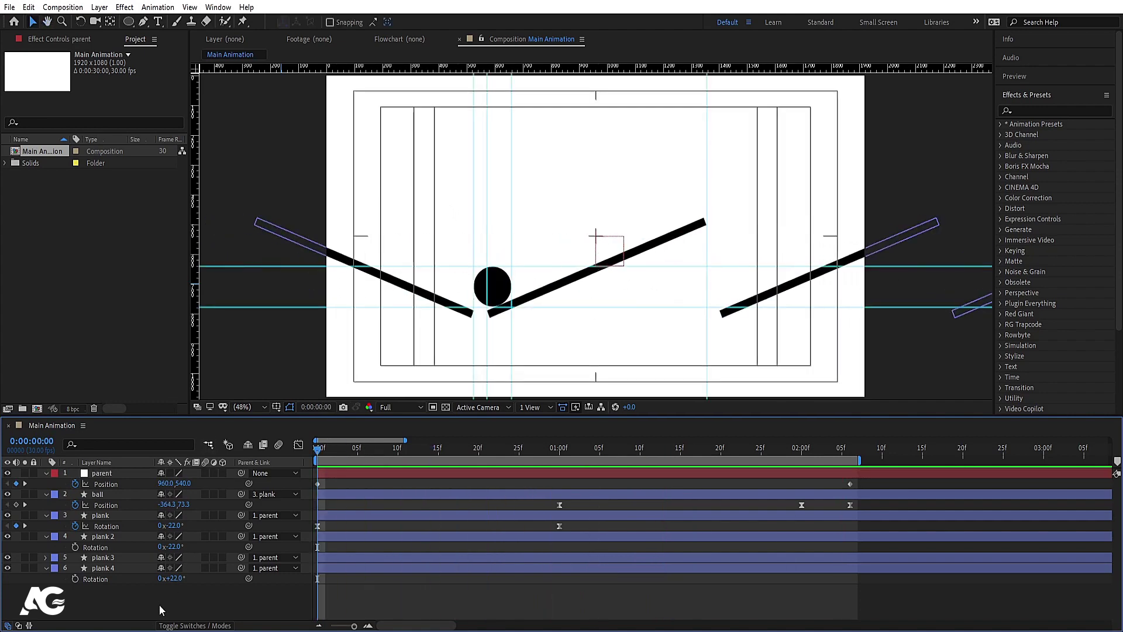
key(u)
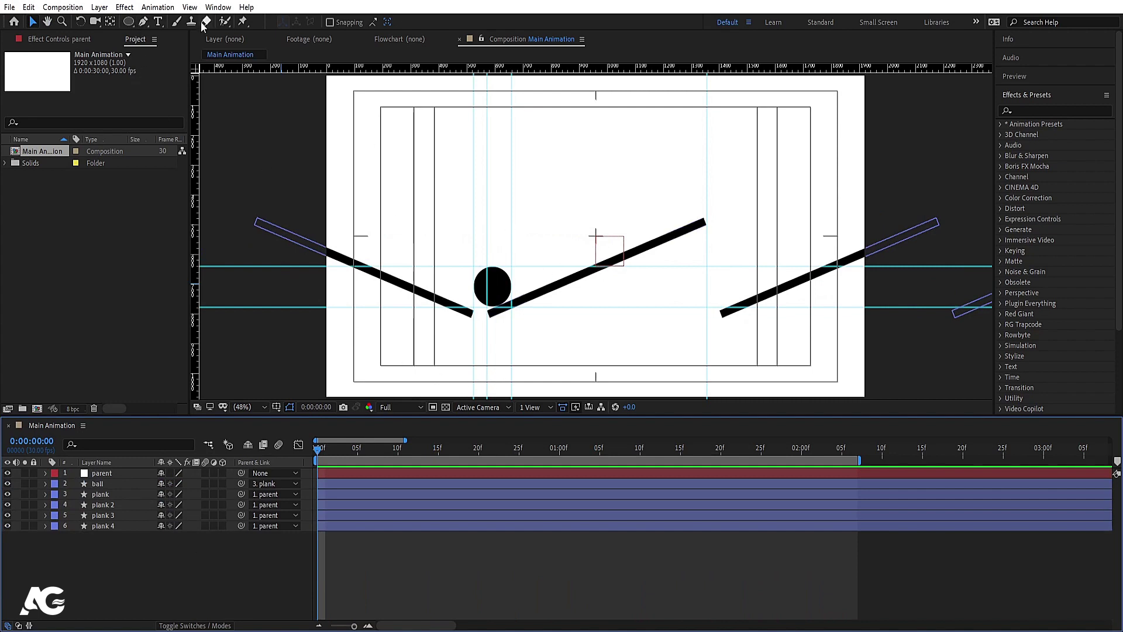
click(129, 22)
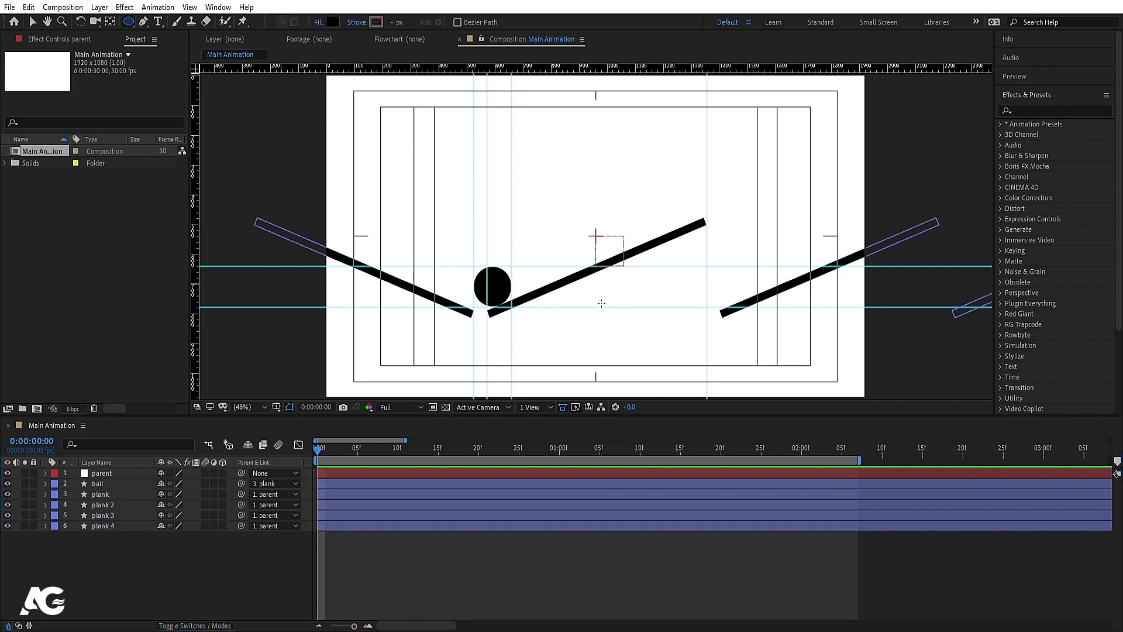
drag(596, 264, 618, 286)
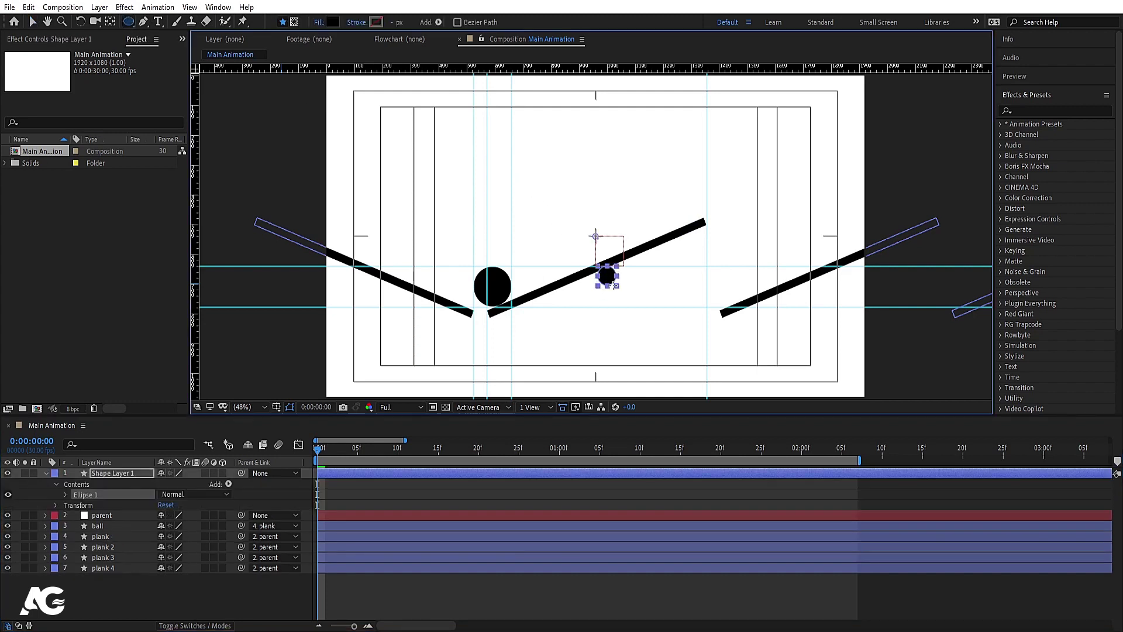
click(106, 474)
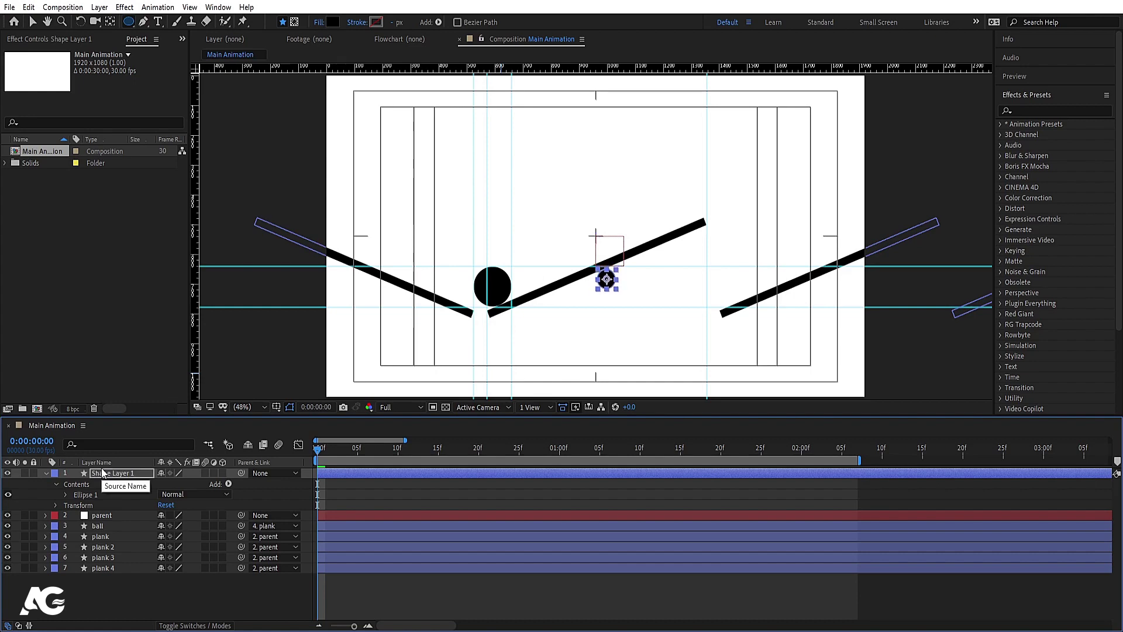
click(180, 591)
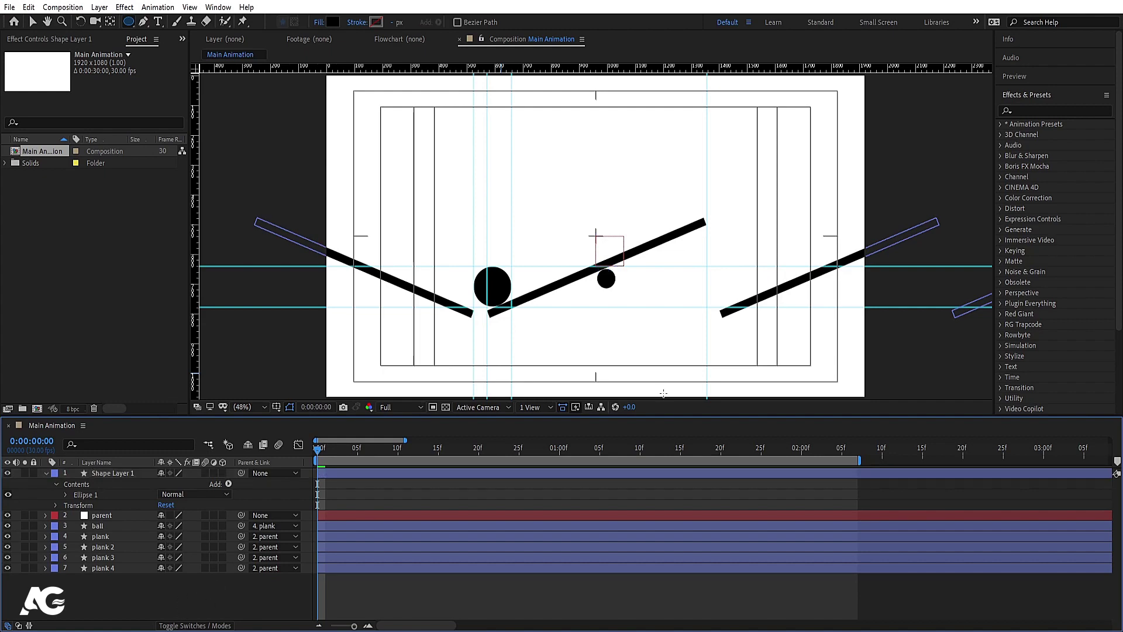
key(v)
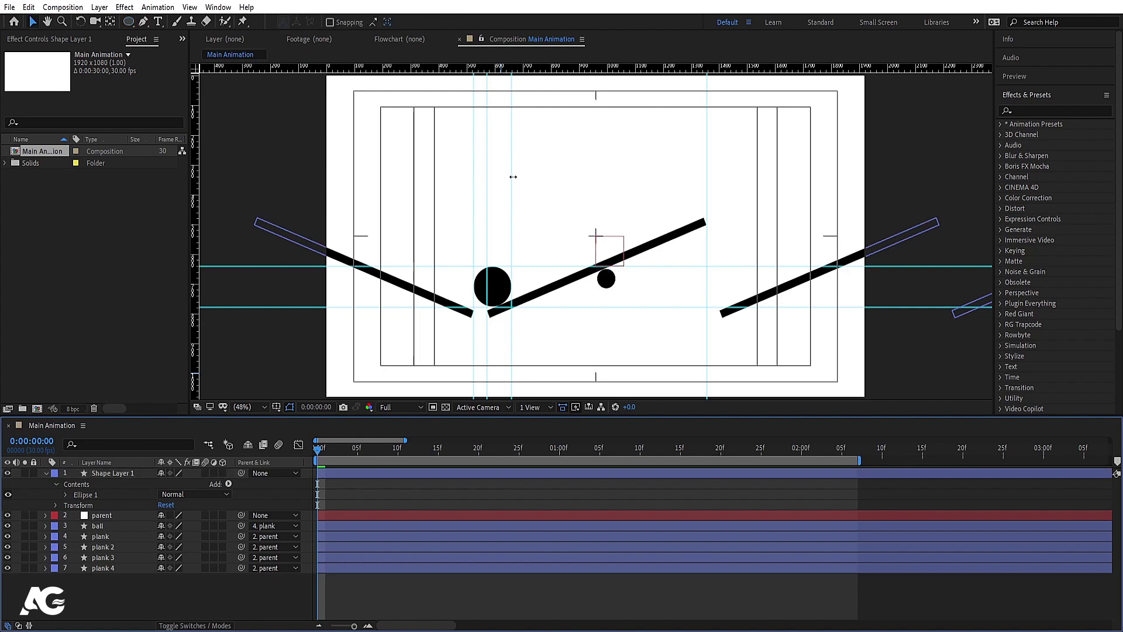
- Clear the vertical and horizontal guides out of the composition frame
drag(512, 179, 977, 207)
drag(708, 225, 707, 67)
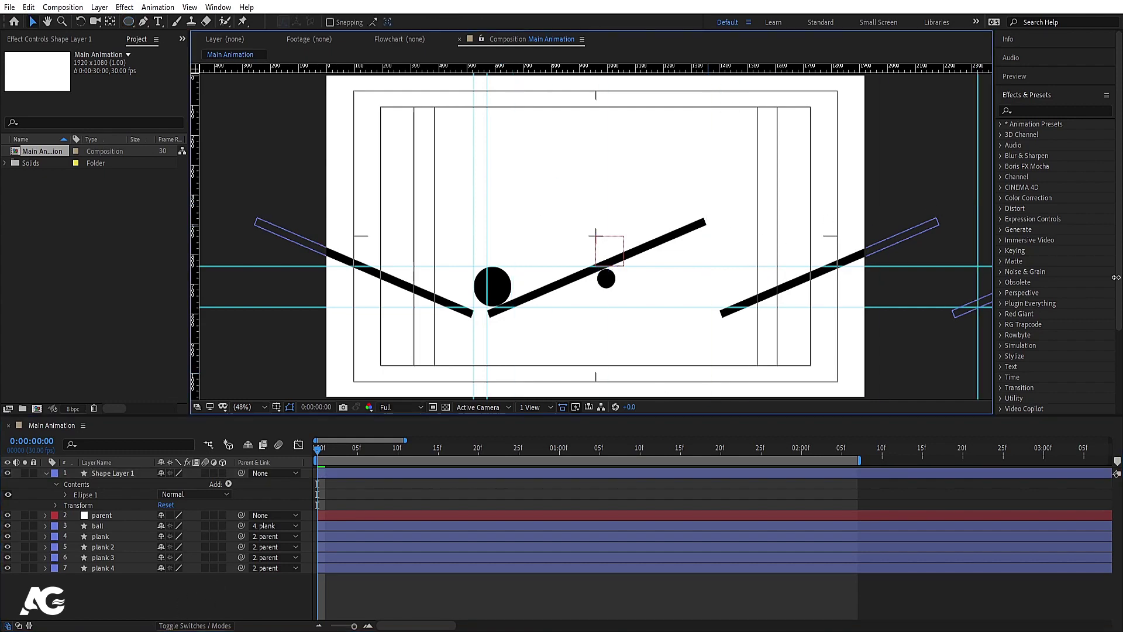
drag(474, 256, 196, 240)
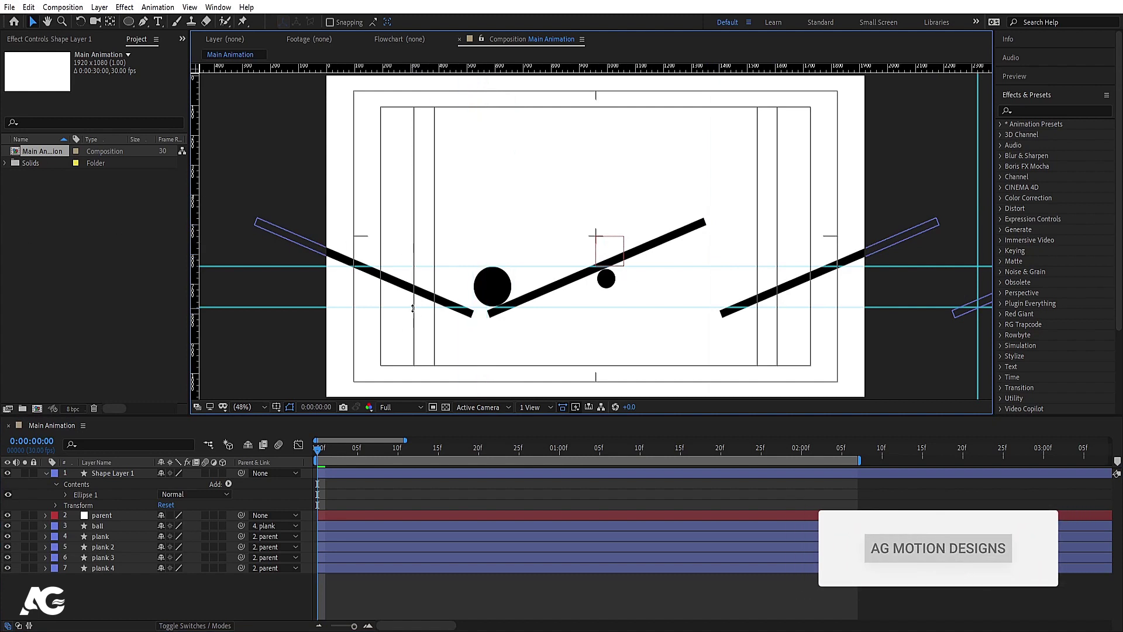
drag(402, 306, 401, 421)
drag(437, 264, 318, 601)
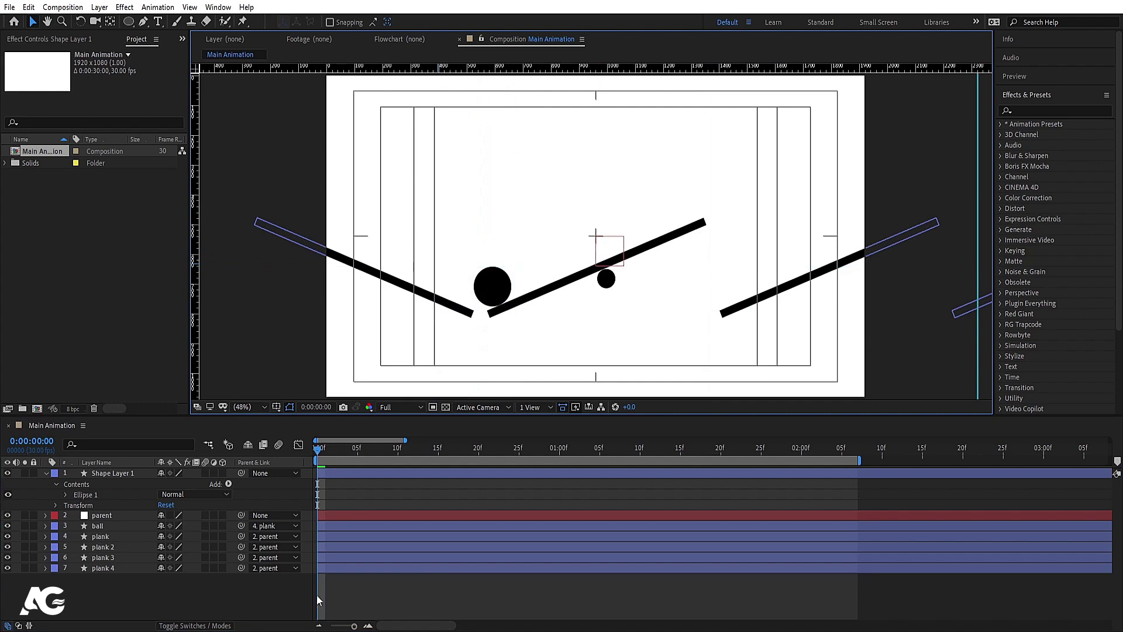
- Collapse the small circle's layer and centre the circle horizontally in the composition
click(104, 472)
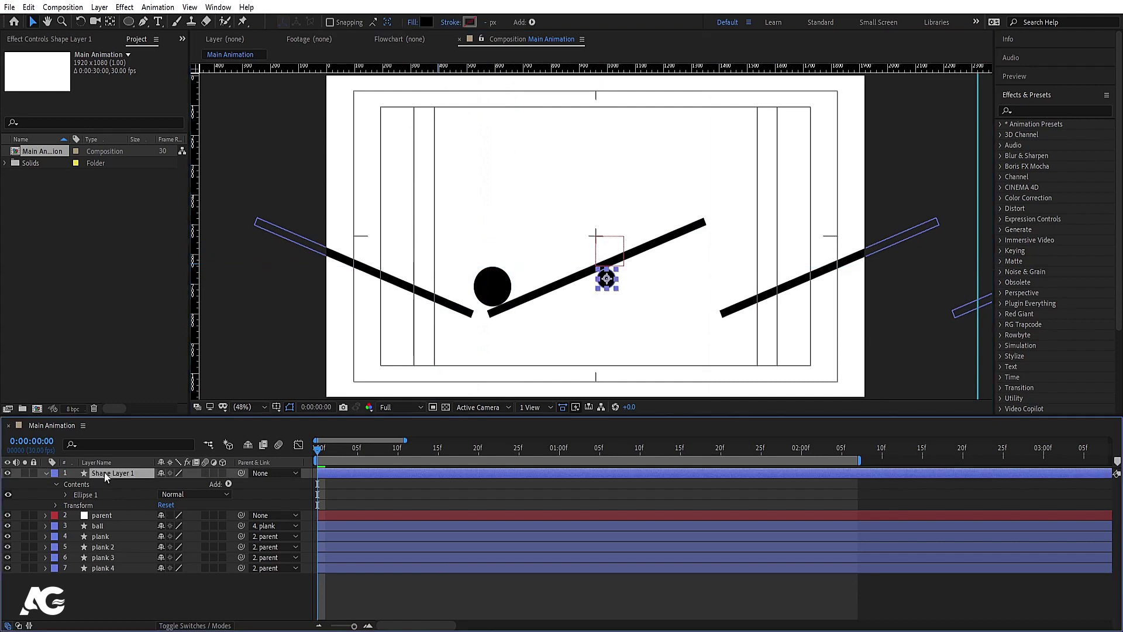
click(46, 473)
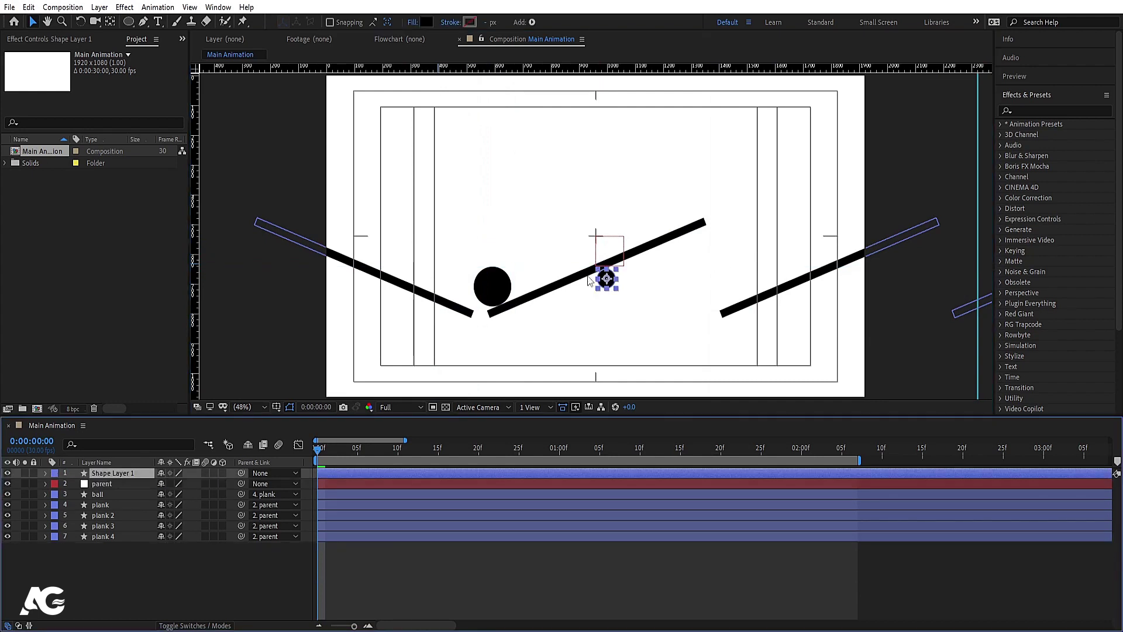
scroll(588, 281, up, 3)
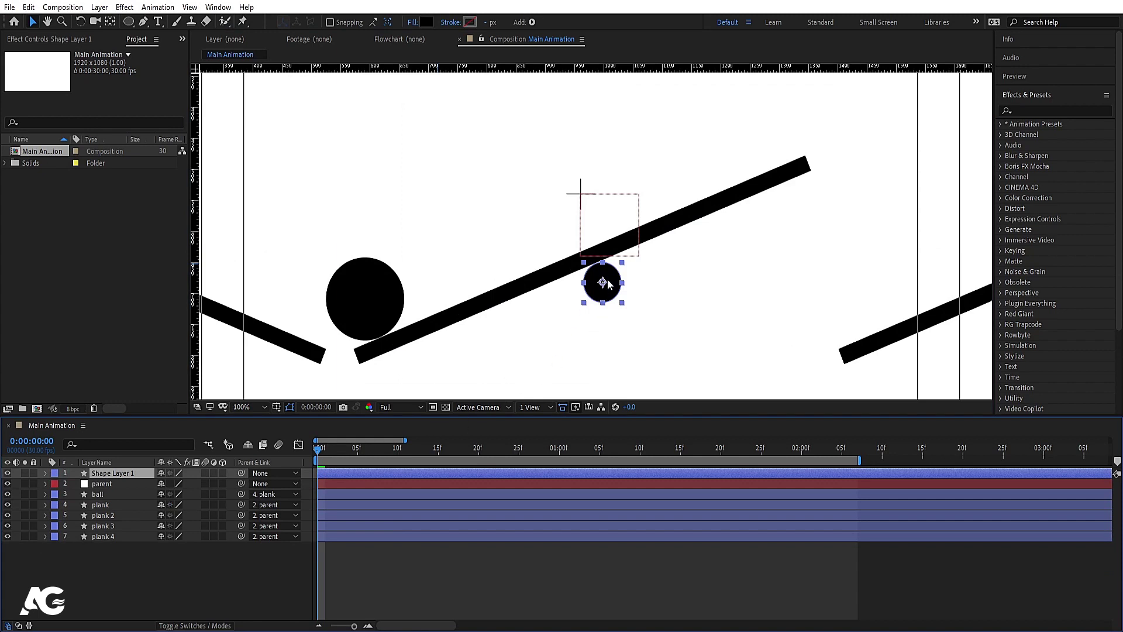
click(1017, 91)
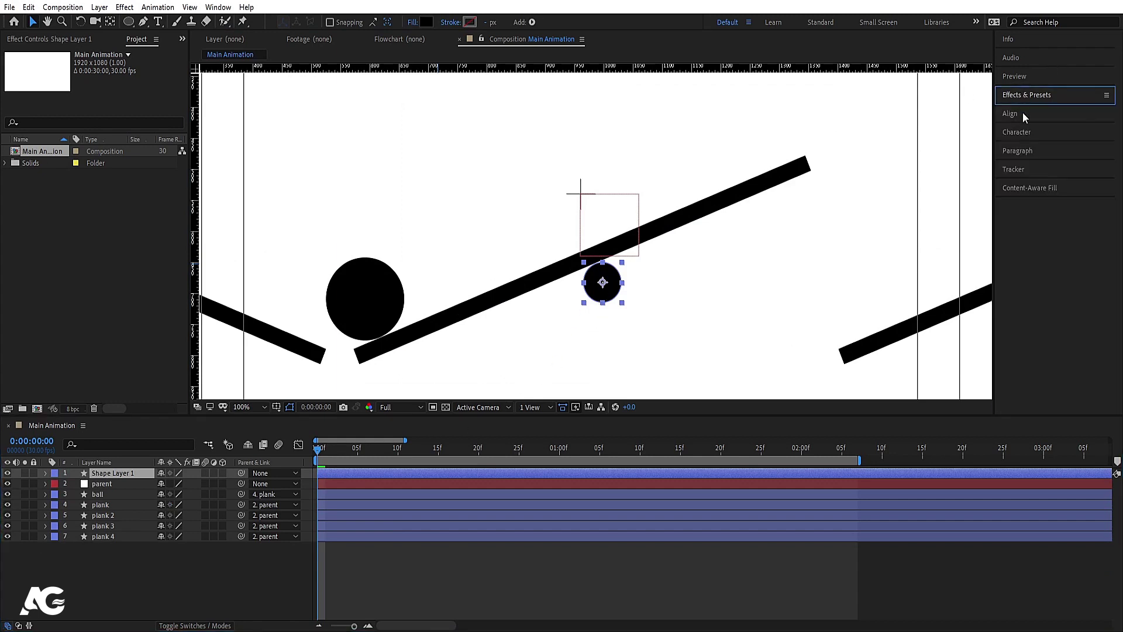
click(1022, 112)
click(1027, 145)
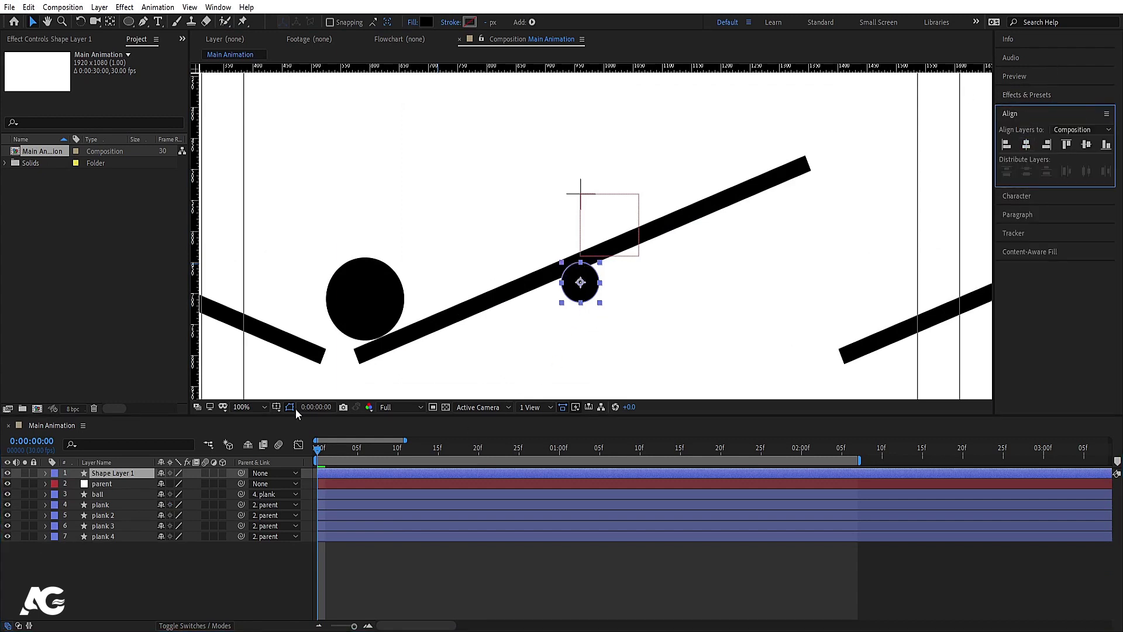
- Lower the small circle to a Y position of 696.4 and preview the animation
click(228, 474)
key(p)
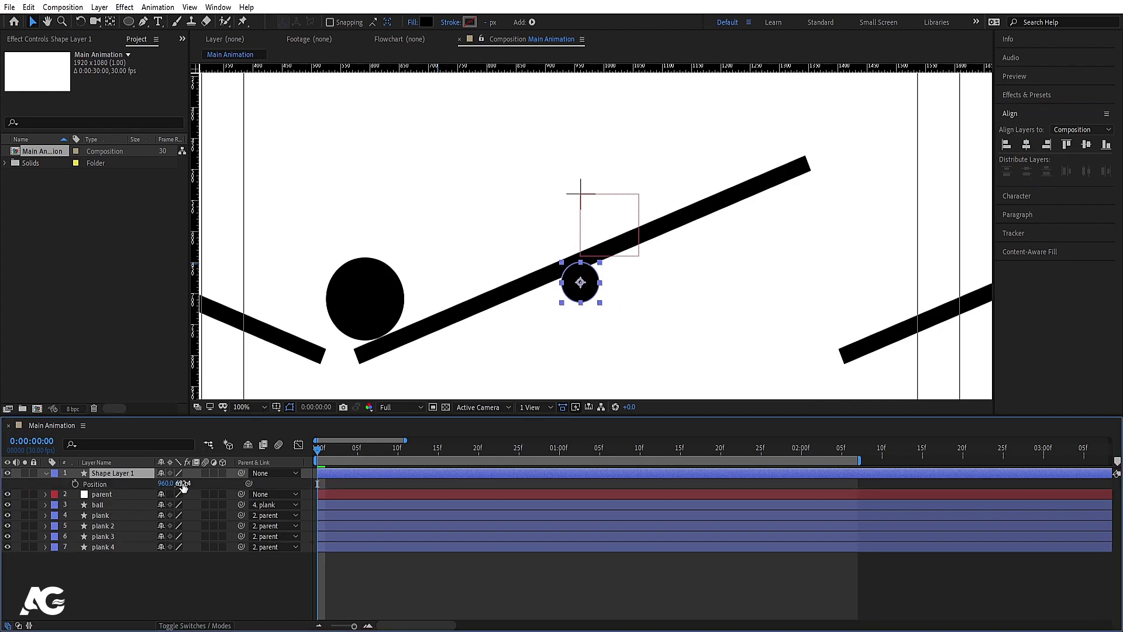
drag(183, 487, 188, 489)
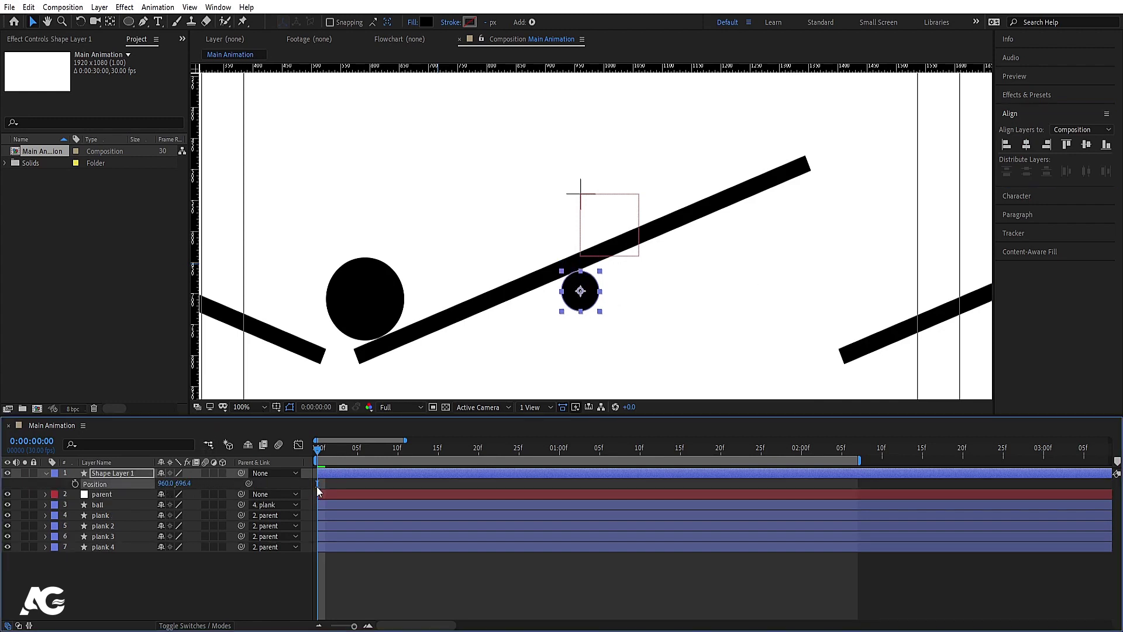
key(space)
key(space)
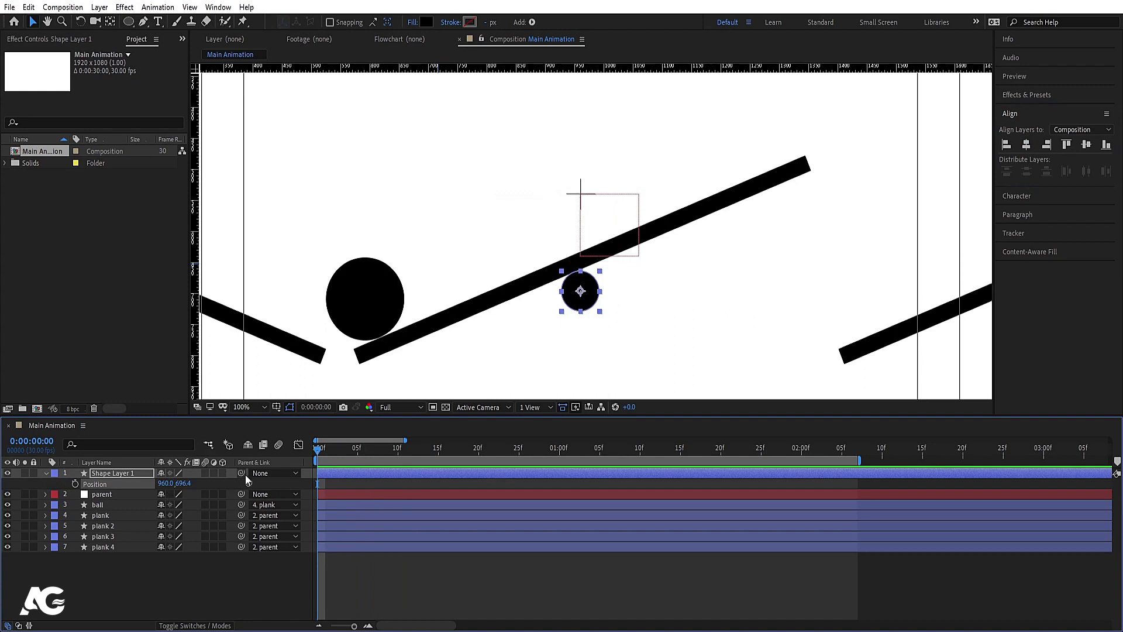
- Parent the small circle to the parent null and mark both sides of the circle with vertical guides
drag(241, 472, 101, 494)
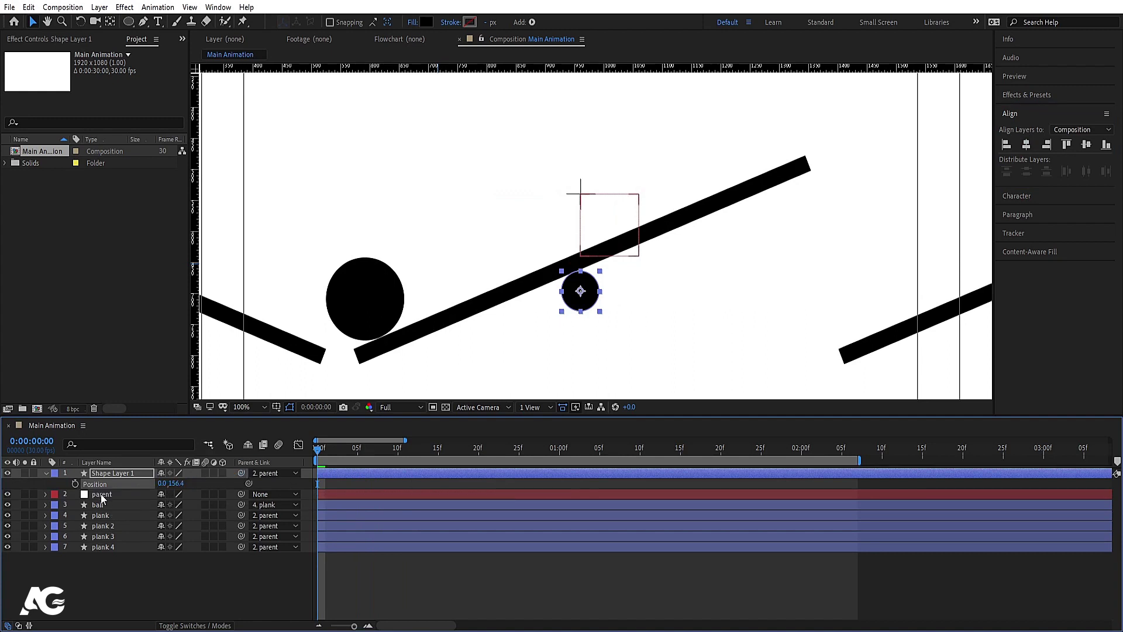
click(101, 494)
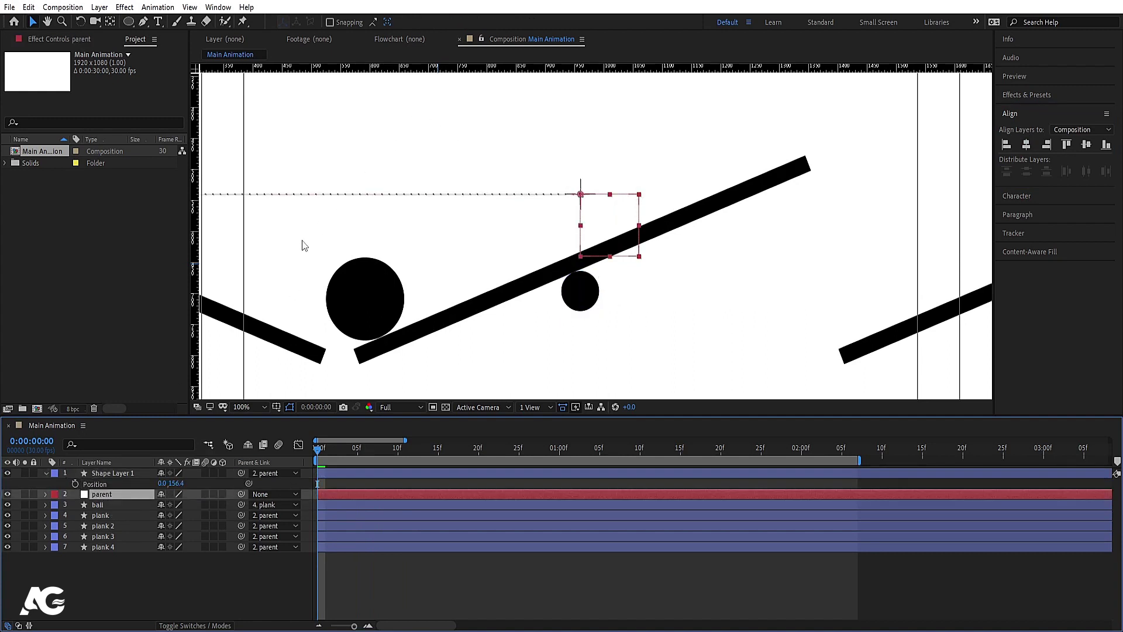
drag(192, 258, 561, 304)
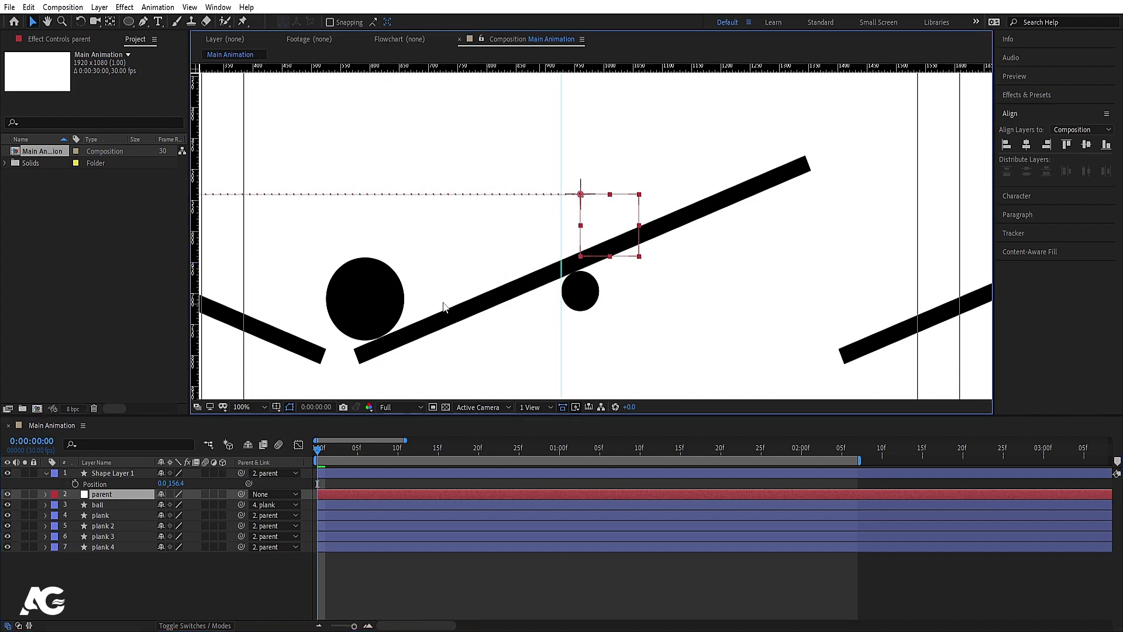
drag(197, 263, 599, 279)
- Duplicate the small circle, unparent the copy, reparent it to the parent null at 0:00:02:06 to sit under the next plank, and preview
click(113, 475)
key(ctrl+d)
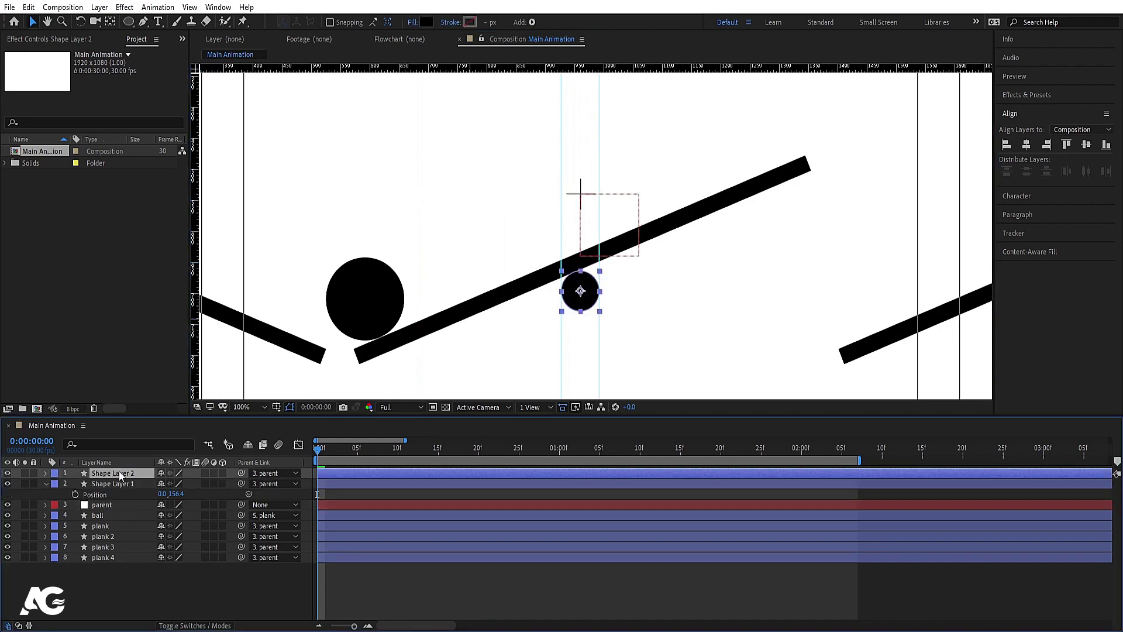
click(265, 473)
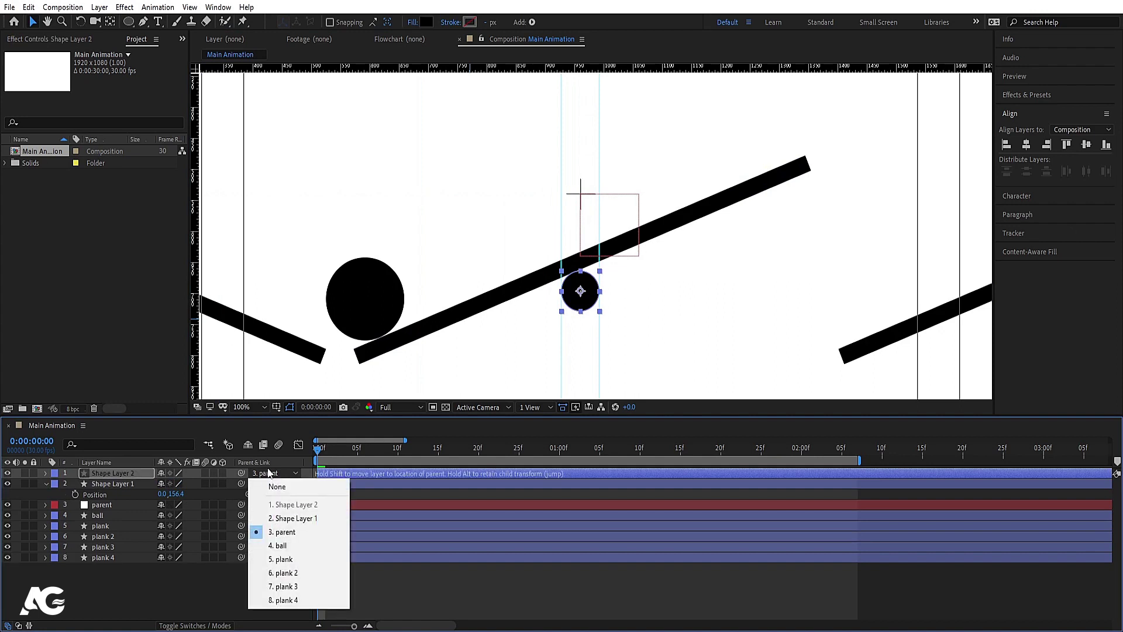
click(275, 487)
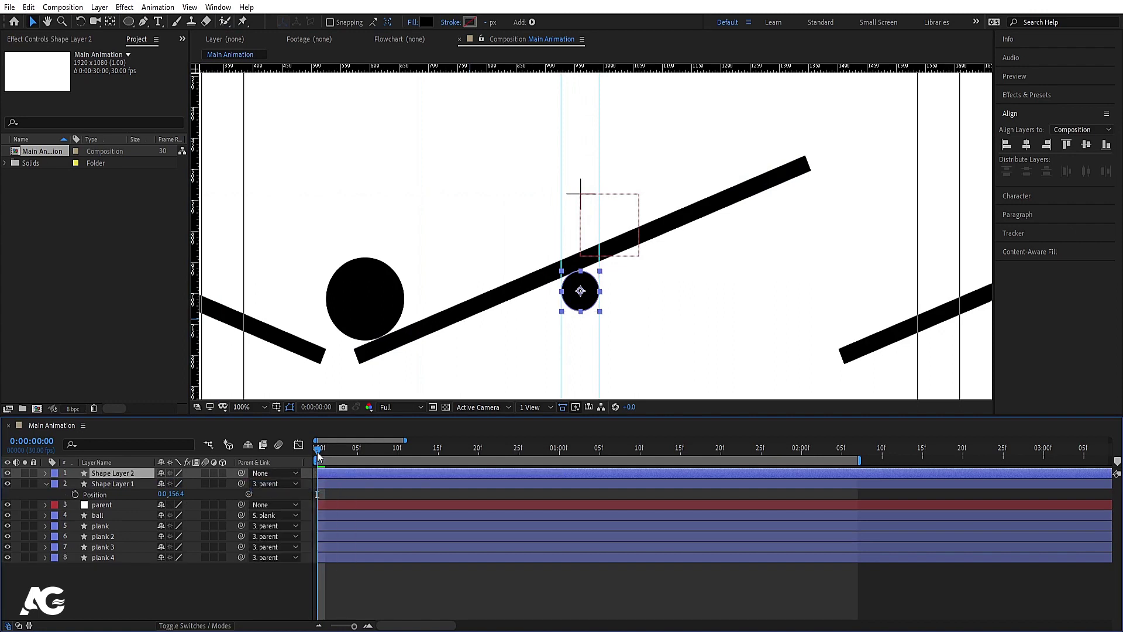
drag(317, 452, 851, 460)
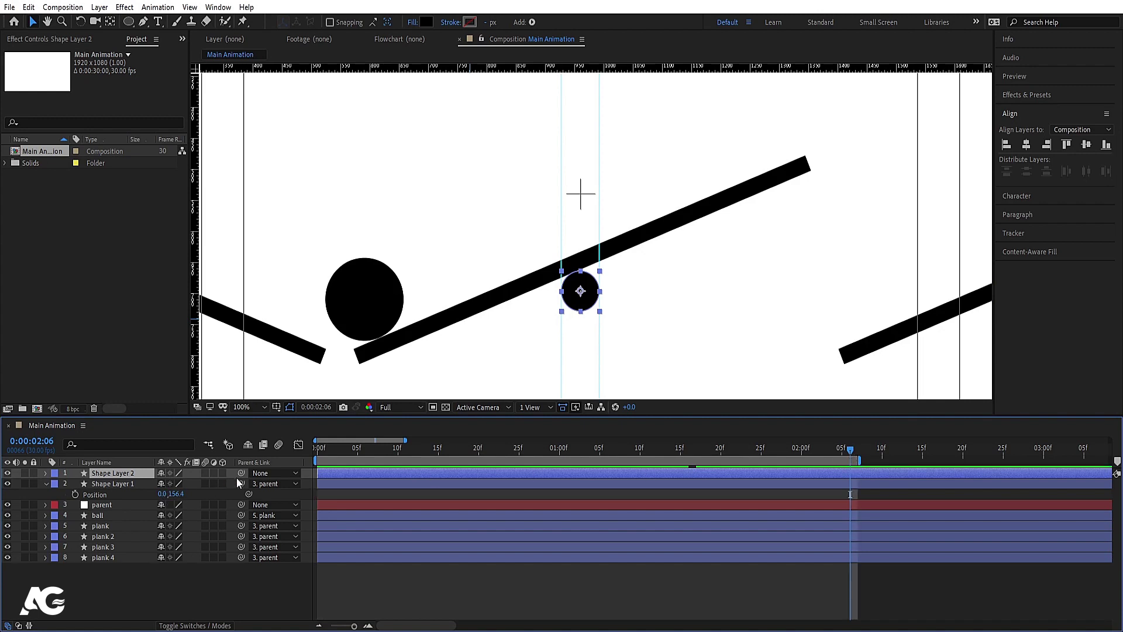
drag(241, 472, 108, 504)
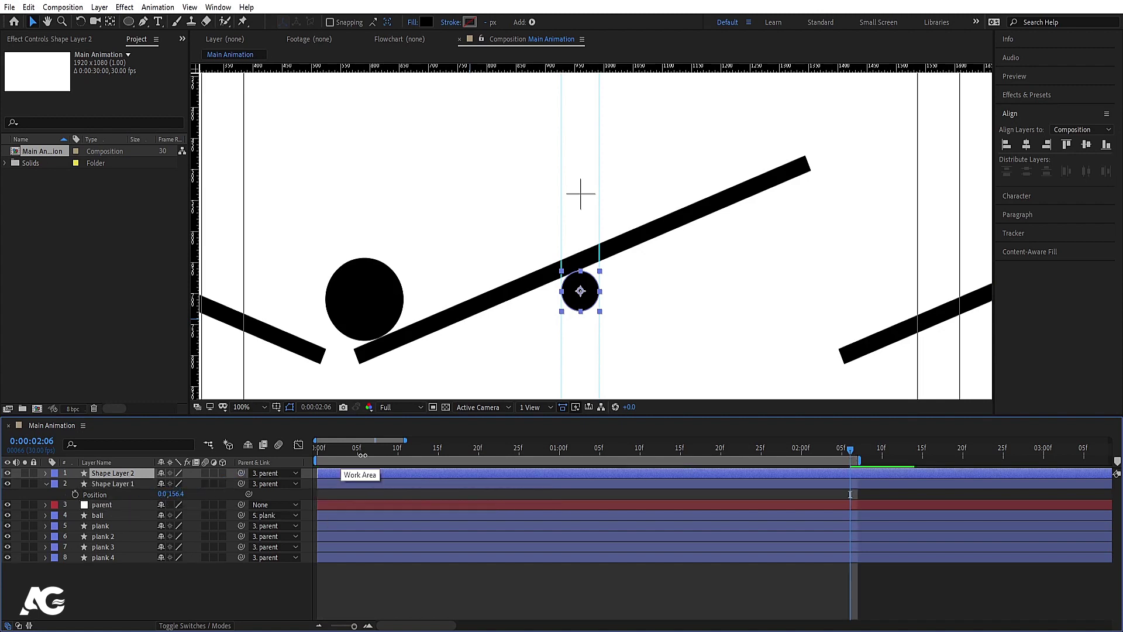
key(space)
scroll(606, 266, down, 4)
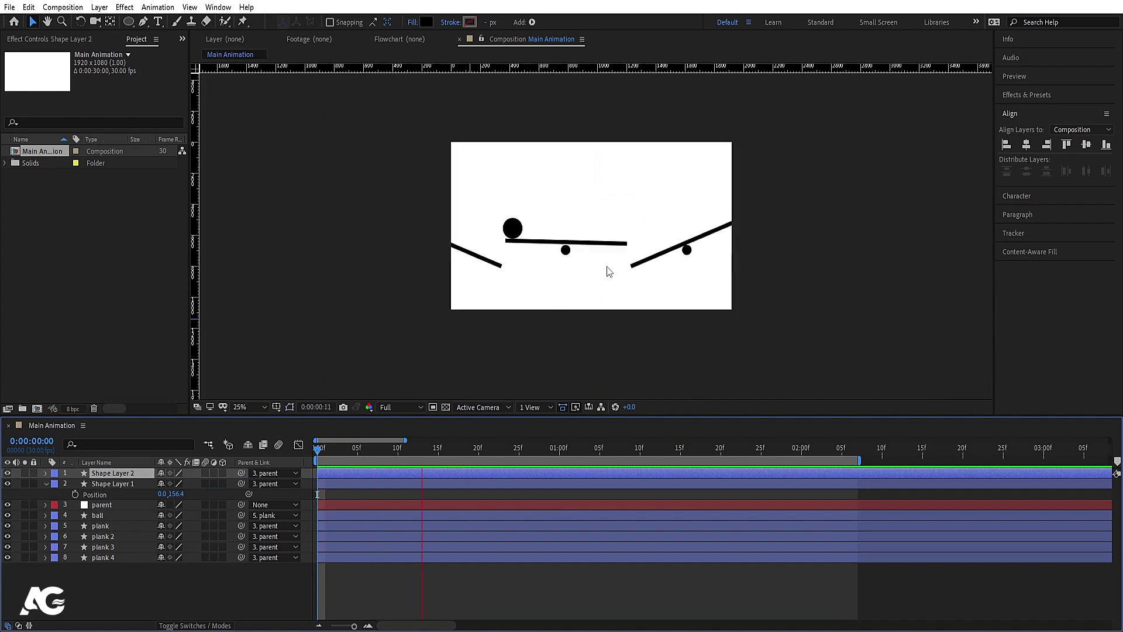
scroll(640, 255, up, 2)
key(space)
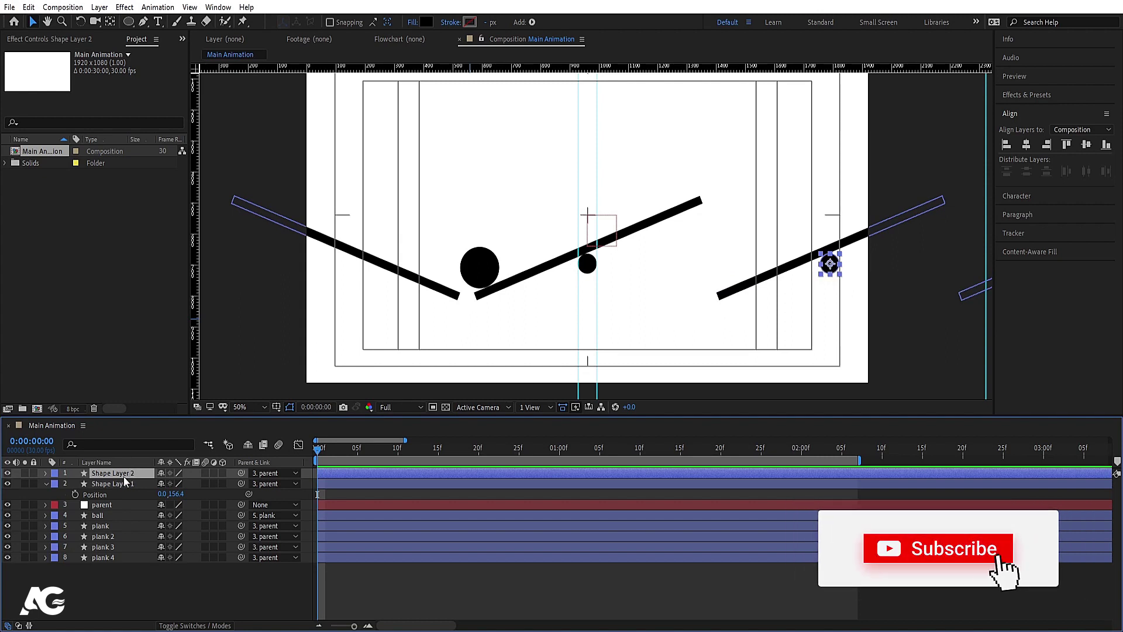
- At the first frame, duplicate Shape Layer 2, unparent the copy, and reparent it to the parent null at 0:00:02:06
key(ctrl+d)
click(263, 473)
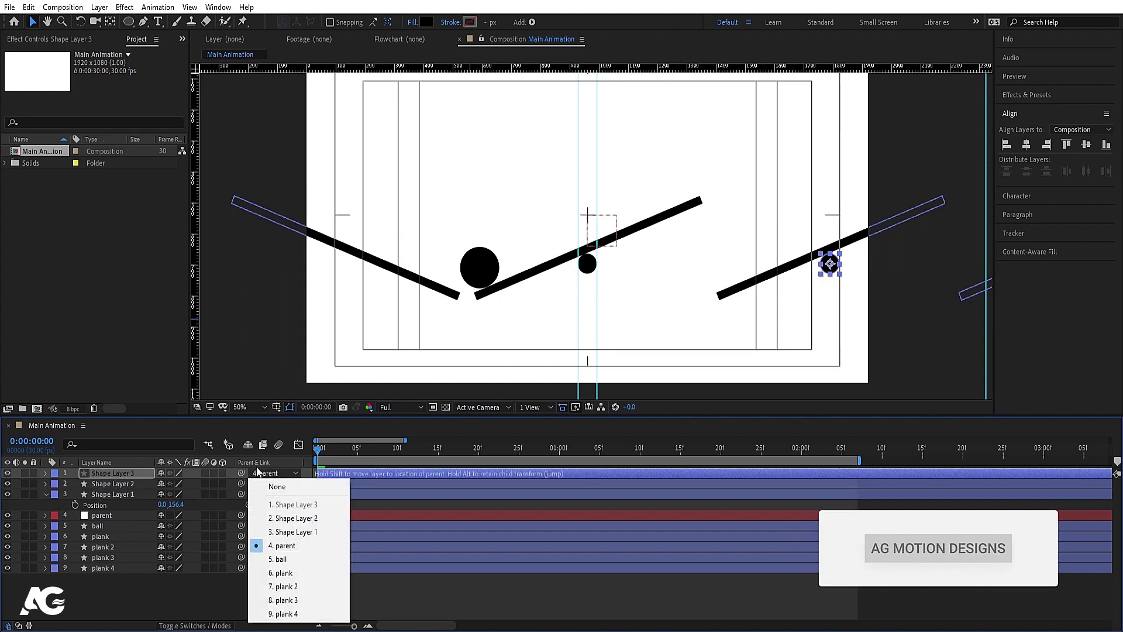
click(269, 485)
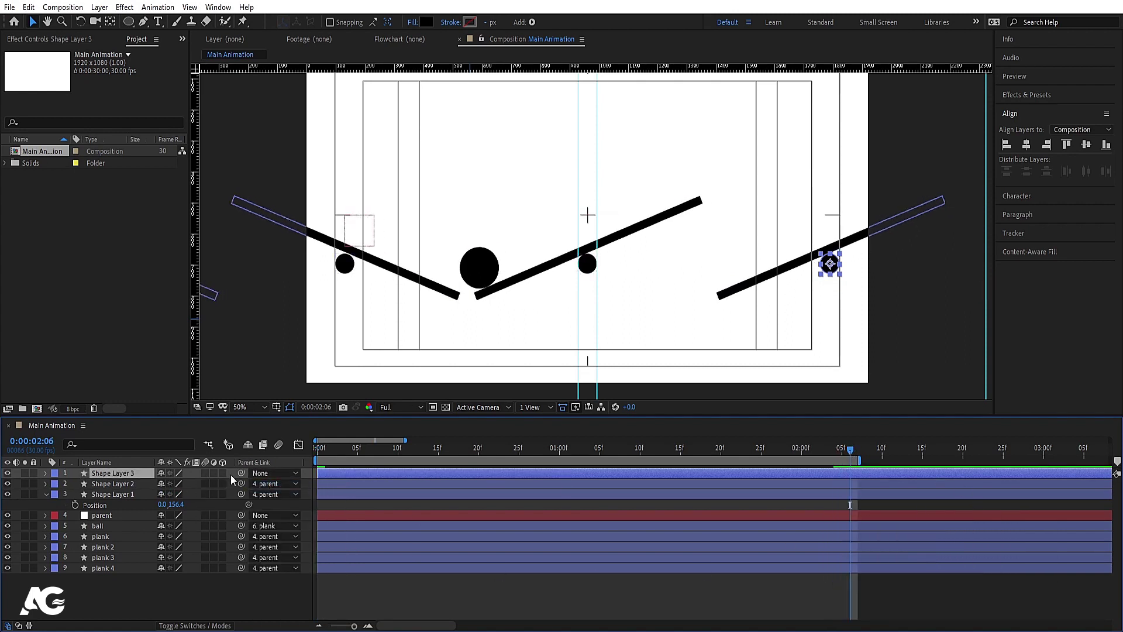
drag(143, 514, 128, 514)
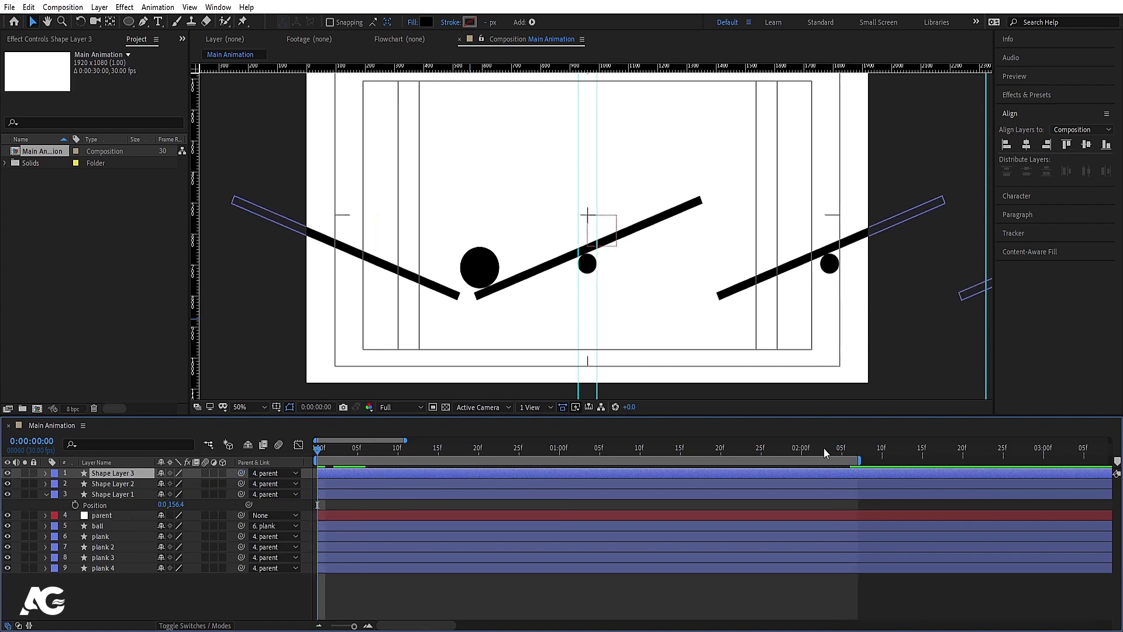
drag(824, 454, 850, 457)
- Duplicate Shape Layer 1 at 0:00:02:06, move the copy atop the stack, unparent it, reparent it to the null at the first frame, and preview
click(345, 265)
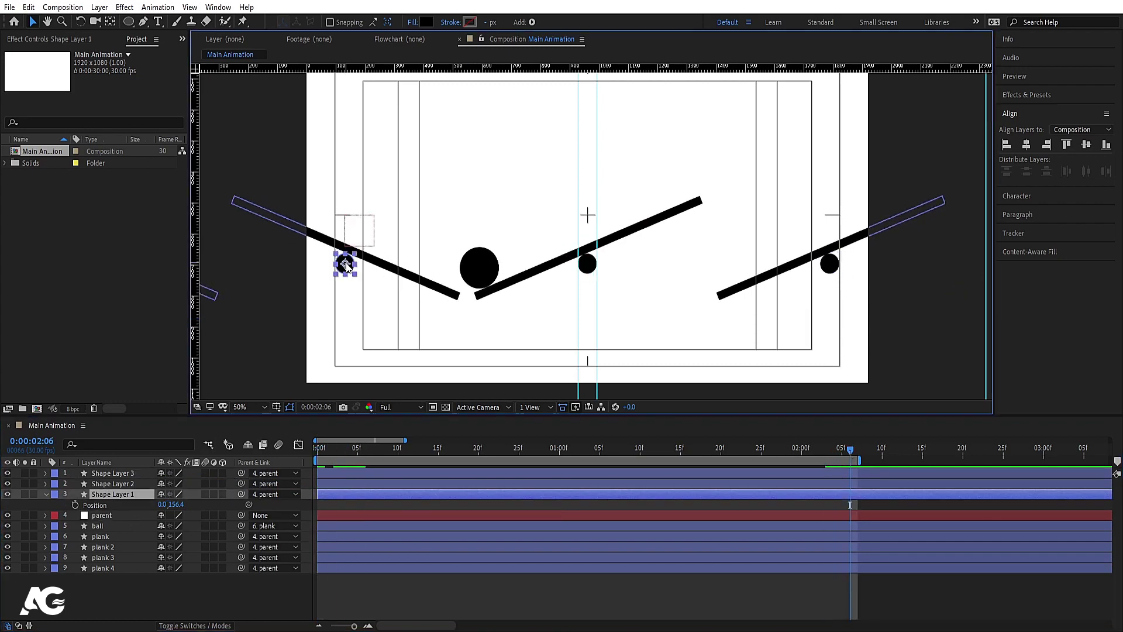
key(ctrl+d)
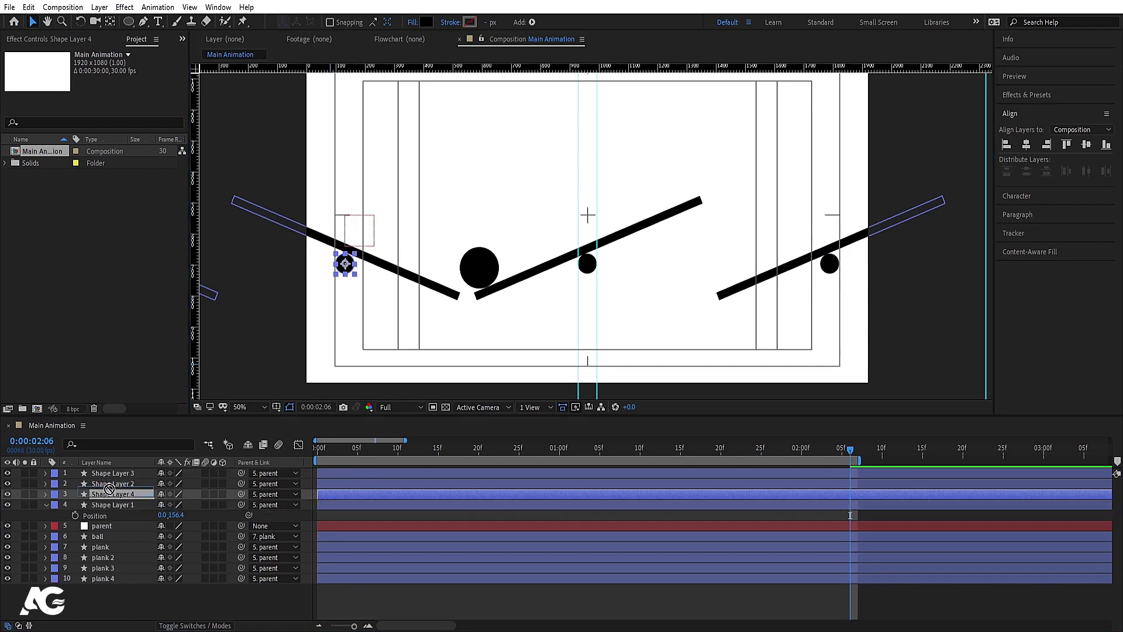
drag(111, 497, 107, 469)
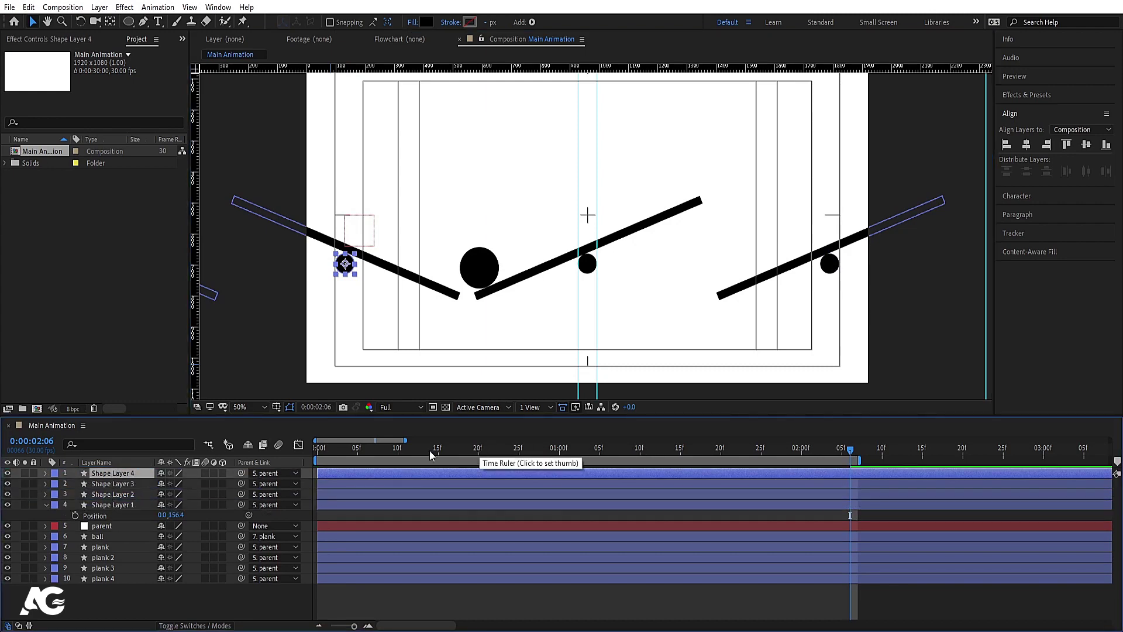
click(272, 472)
click(270, 316)
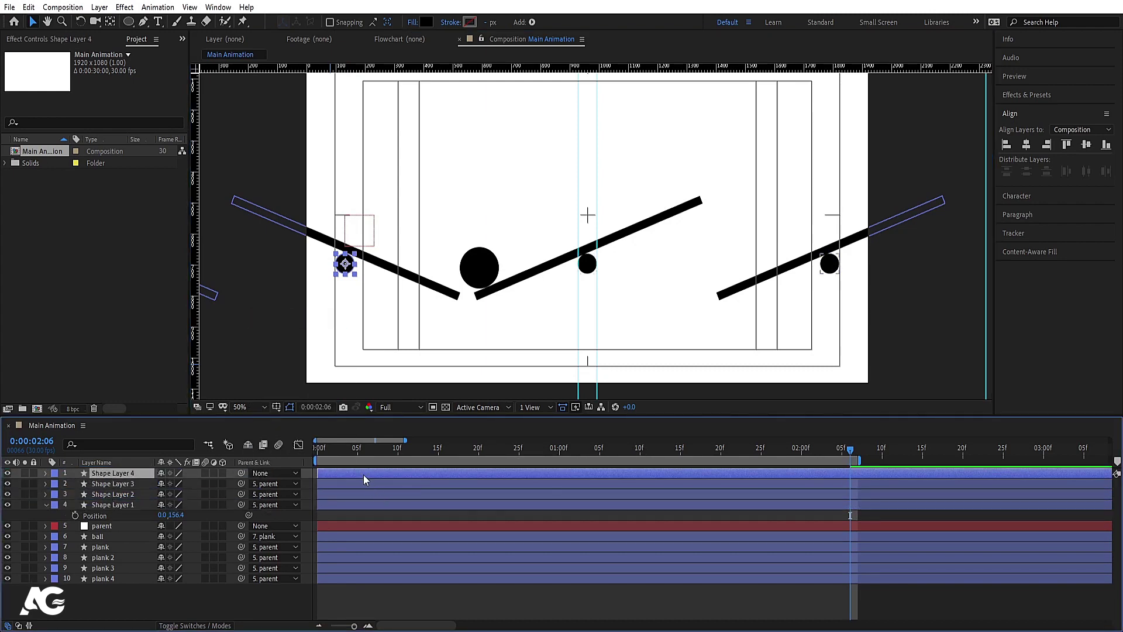
click(333, 448)
key(Home)
drag(241, 471, 108, 523)
key(space)
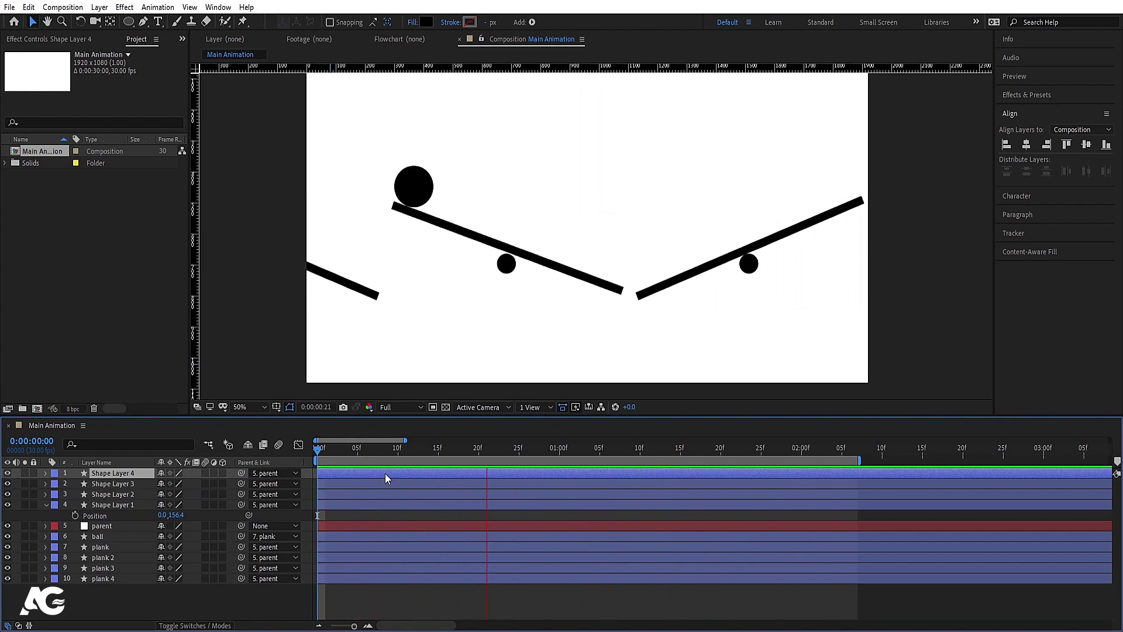
key(space)
- Enable motion blur on all layers and for the composition, and preview the animation
key(apostrophe)
key(ctrl+a)
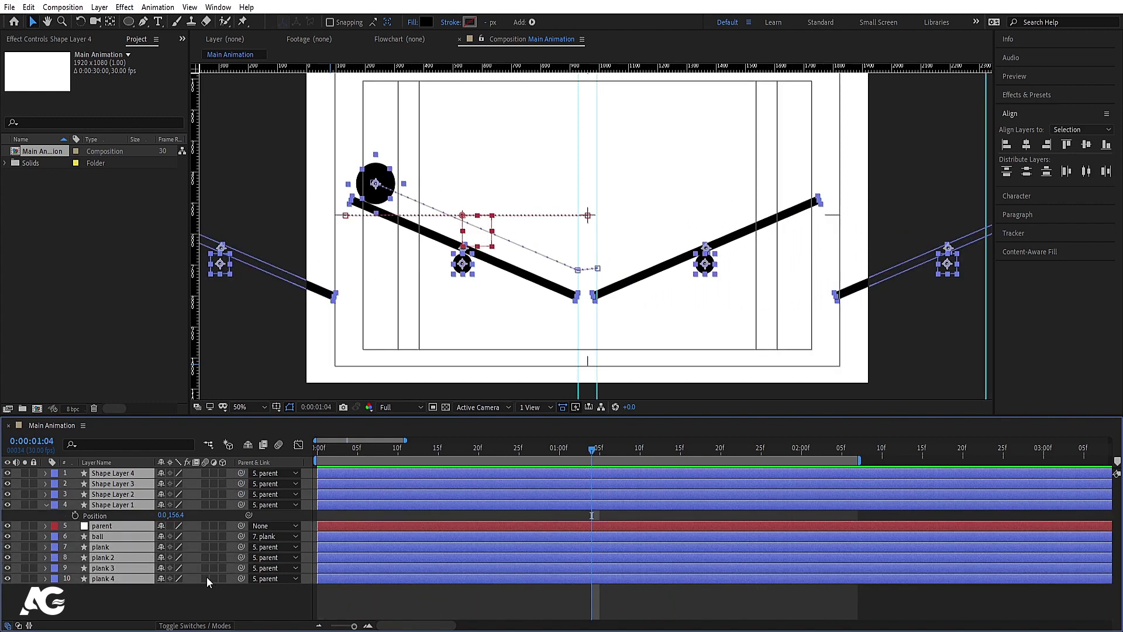
click(206, 578)
key(space)
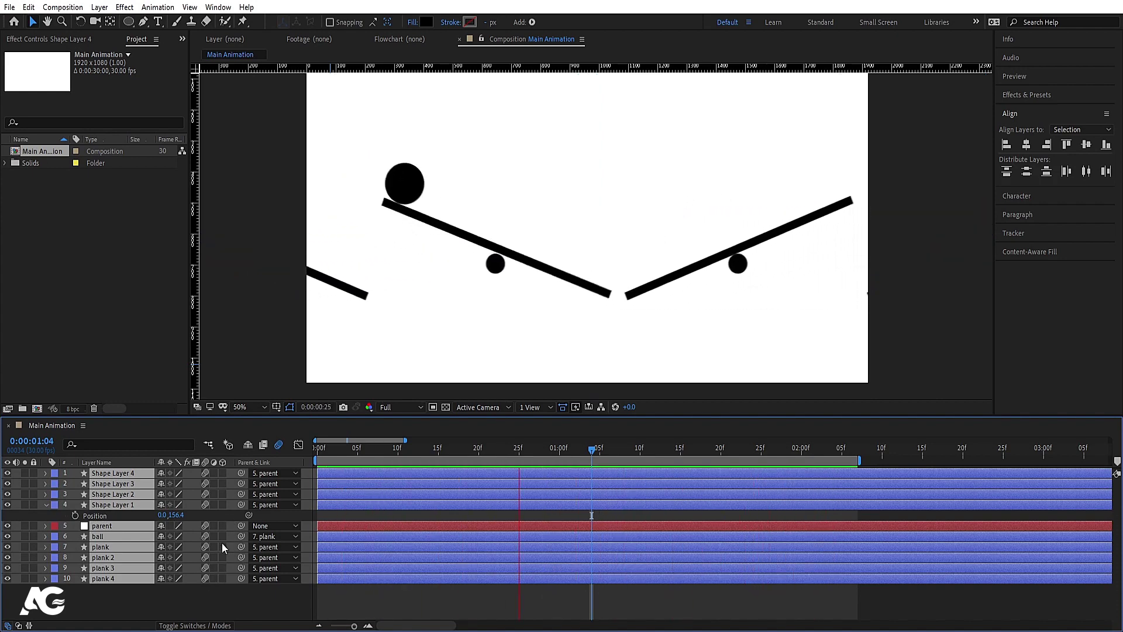
key(space)
- Deselect all layers and collapse their open properties
click(160, 594)
key(u)
key(u)
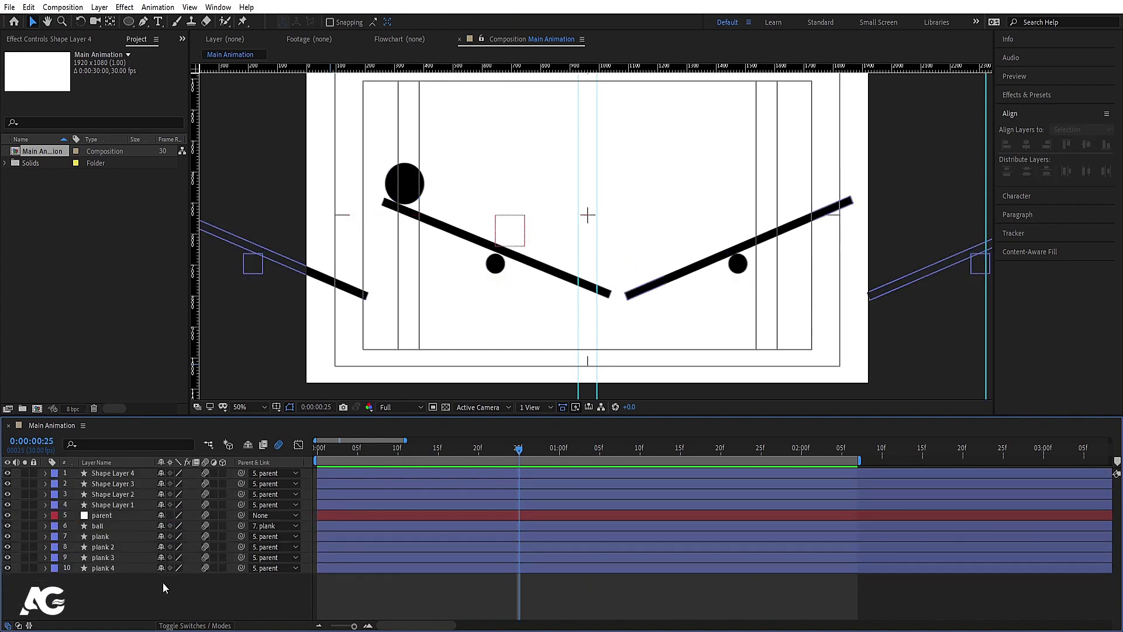
- Add a white 1920 × 1080 px solid named bg, move it beneath all other layers, lock it, and preview the animation
key(ctrl+y)
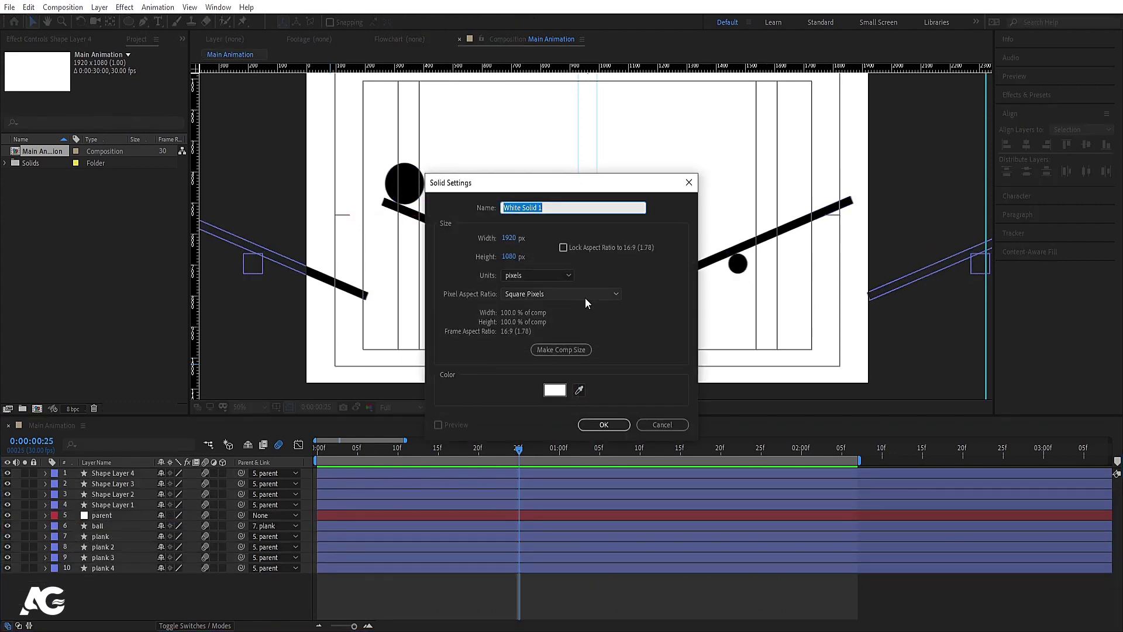
text(bg)
key(Return)
drag(122, 473, 132, 584)
click(33, 578)
key(space)
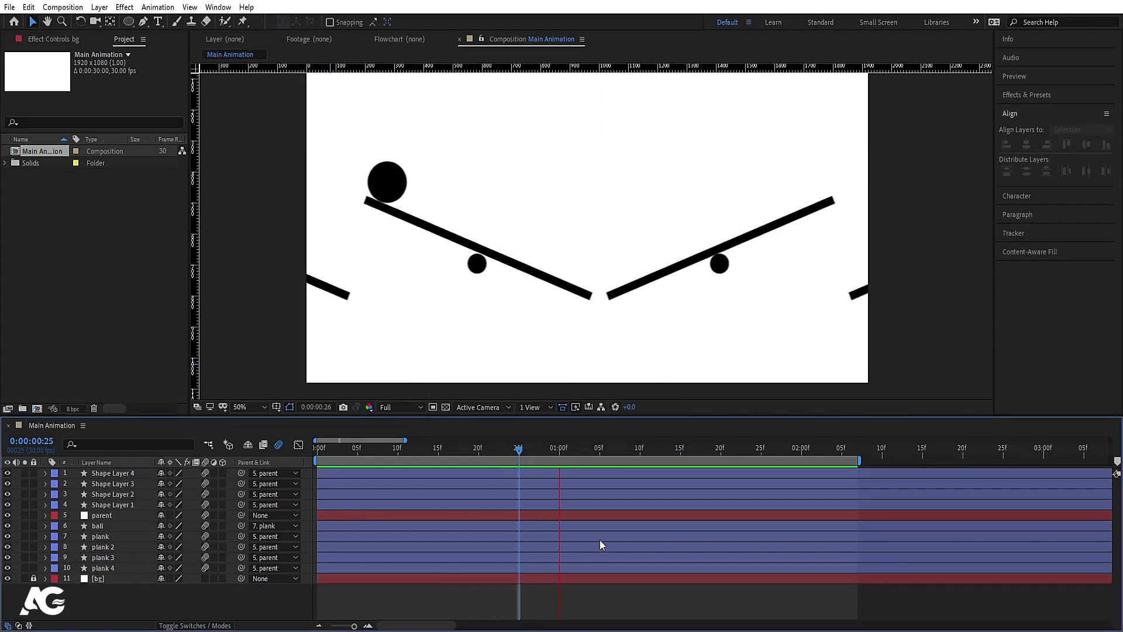